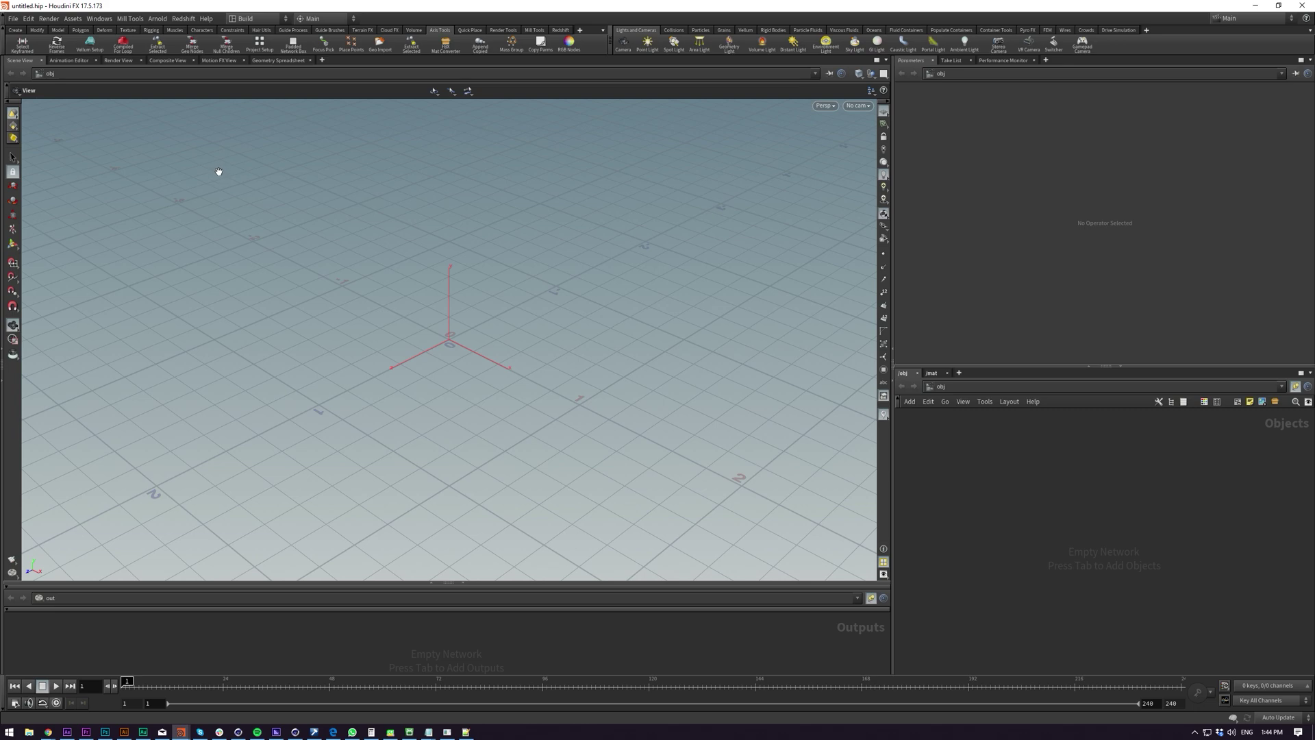
- Start a Filmbox FBX import of E:\Assets\Kitbash3d_EveryCity\Kitbash3d_EveryCity.FBX, keeping the default import options
left_click(13, 20)
mouse_move(49, 196)
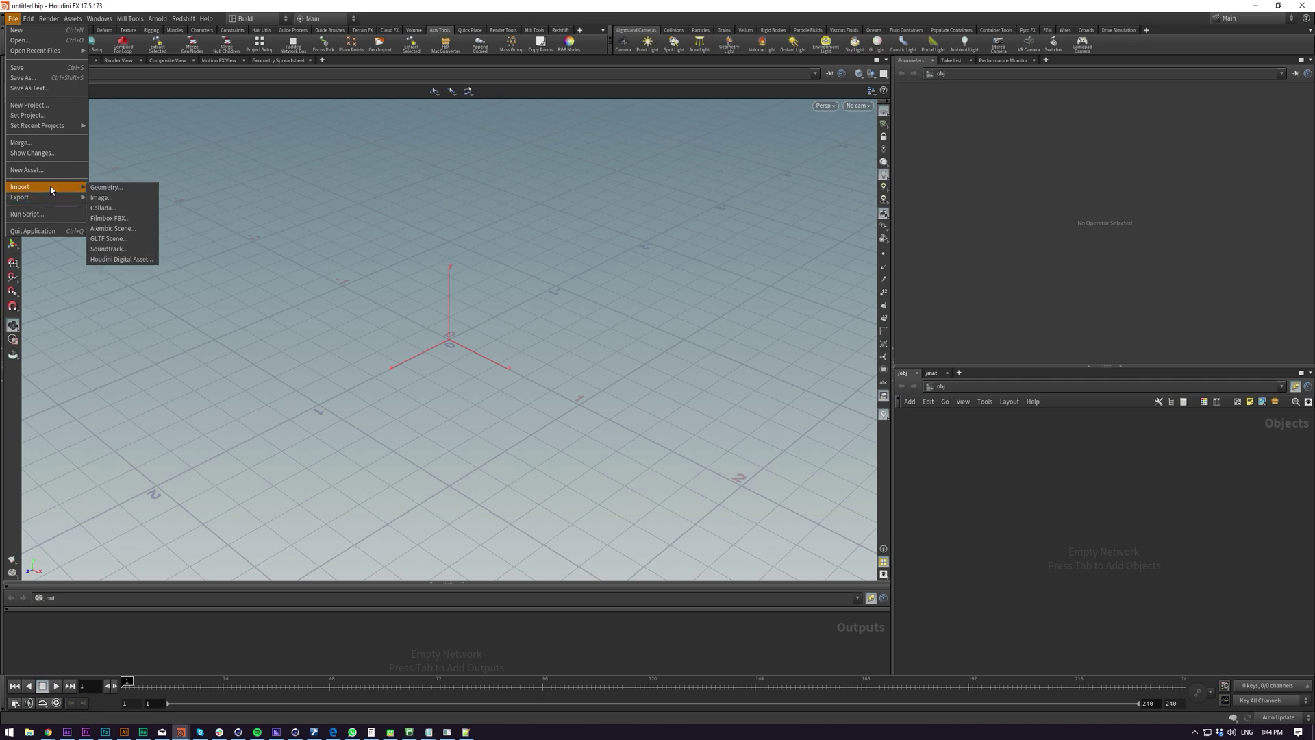
left_click(116, 218)
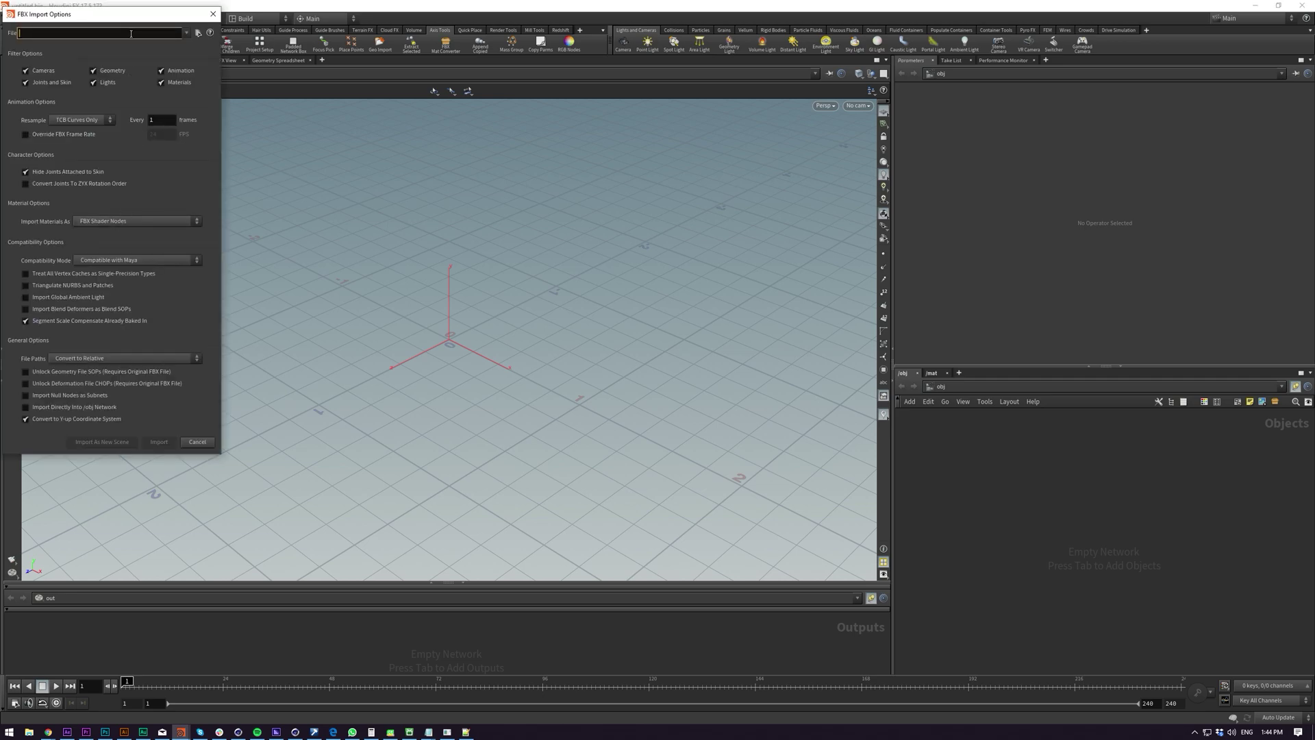
key("alt+Tab")
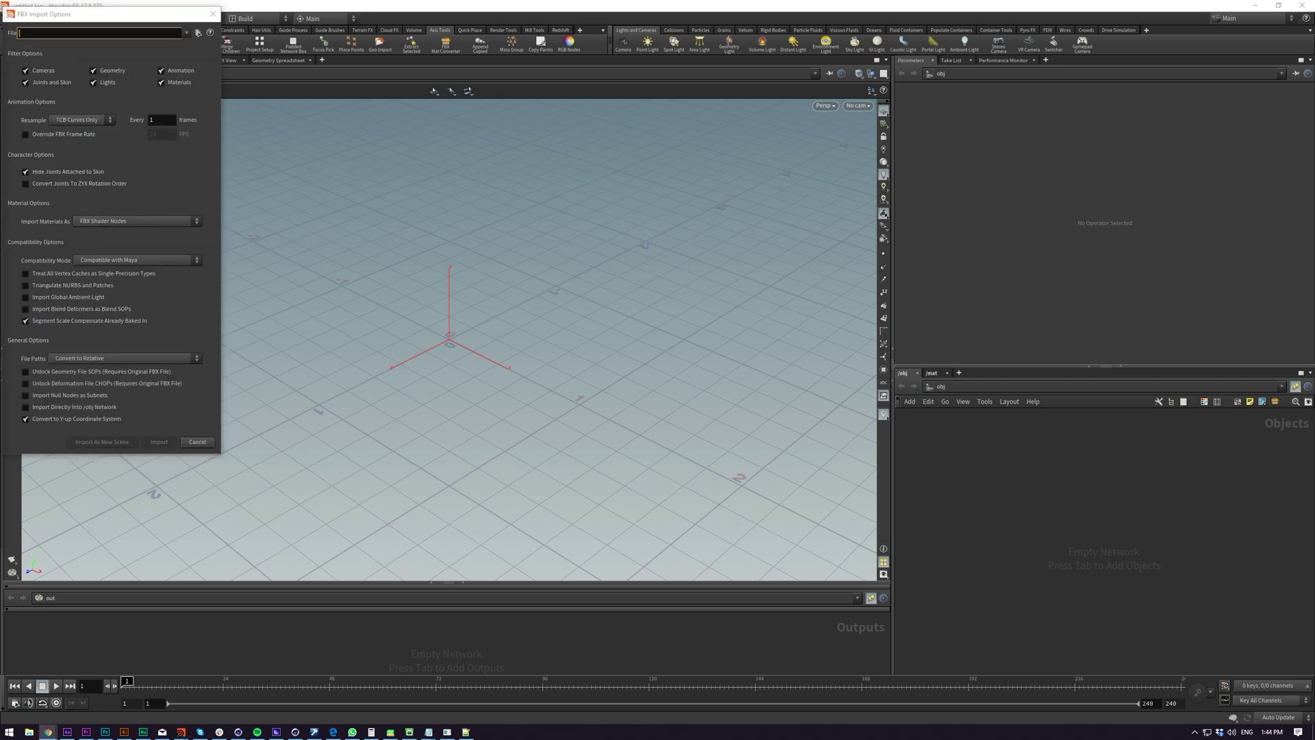
left_click(171, 34)
key("ctrl+v")
key("Return")
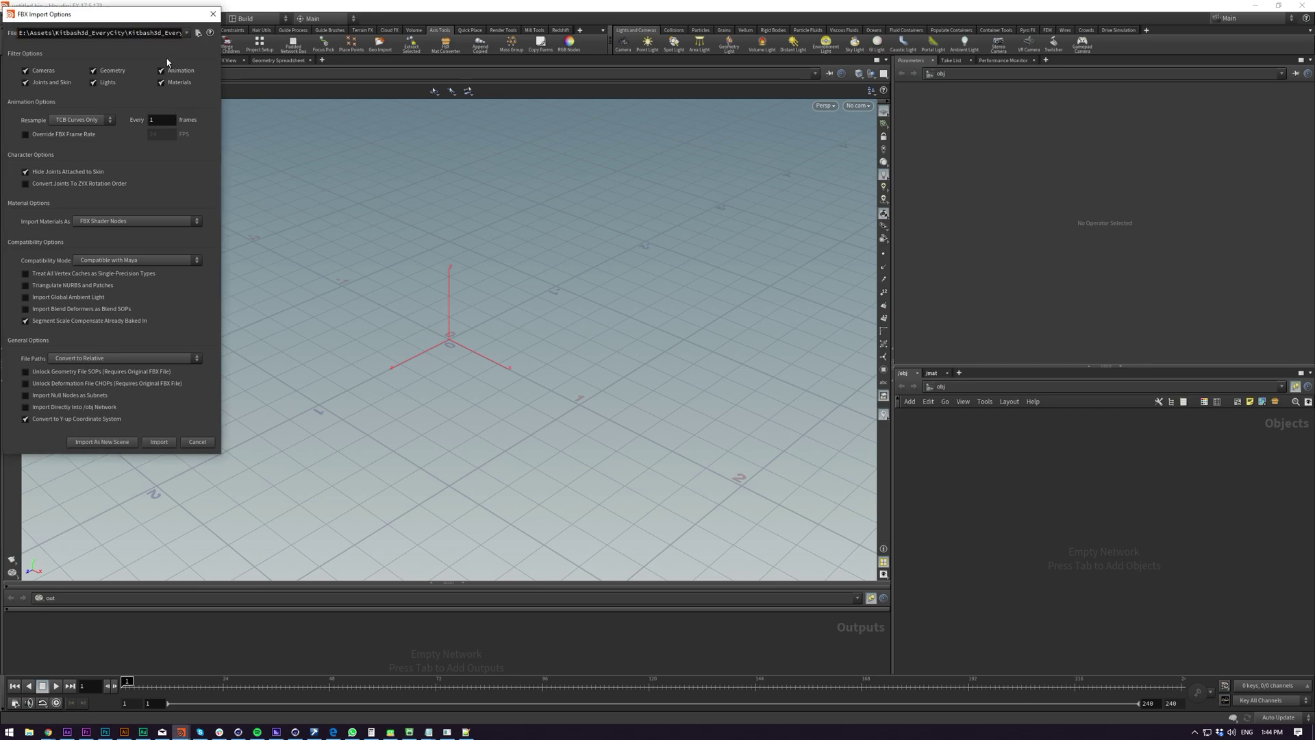
left_click_drag(98, 33, 295, 37)
left_click(137, 49)
left_click_drag(74, 32, 204, 50)
left_click(203, 51)
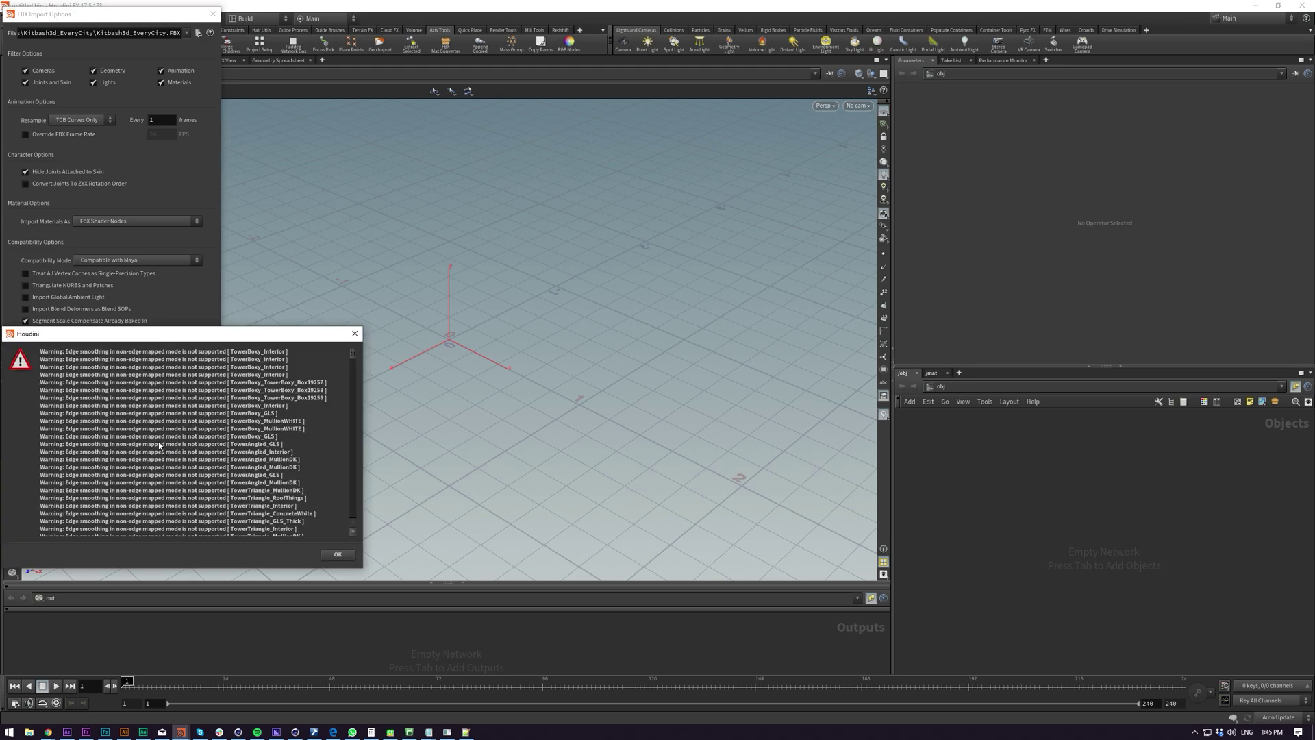
- Review the FBX import warnings through the end of the list and dismiss them
left_click_drag(294, 336, 632, 231)
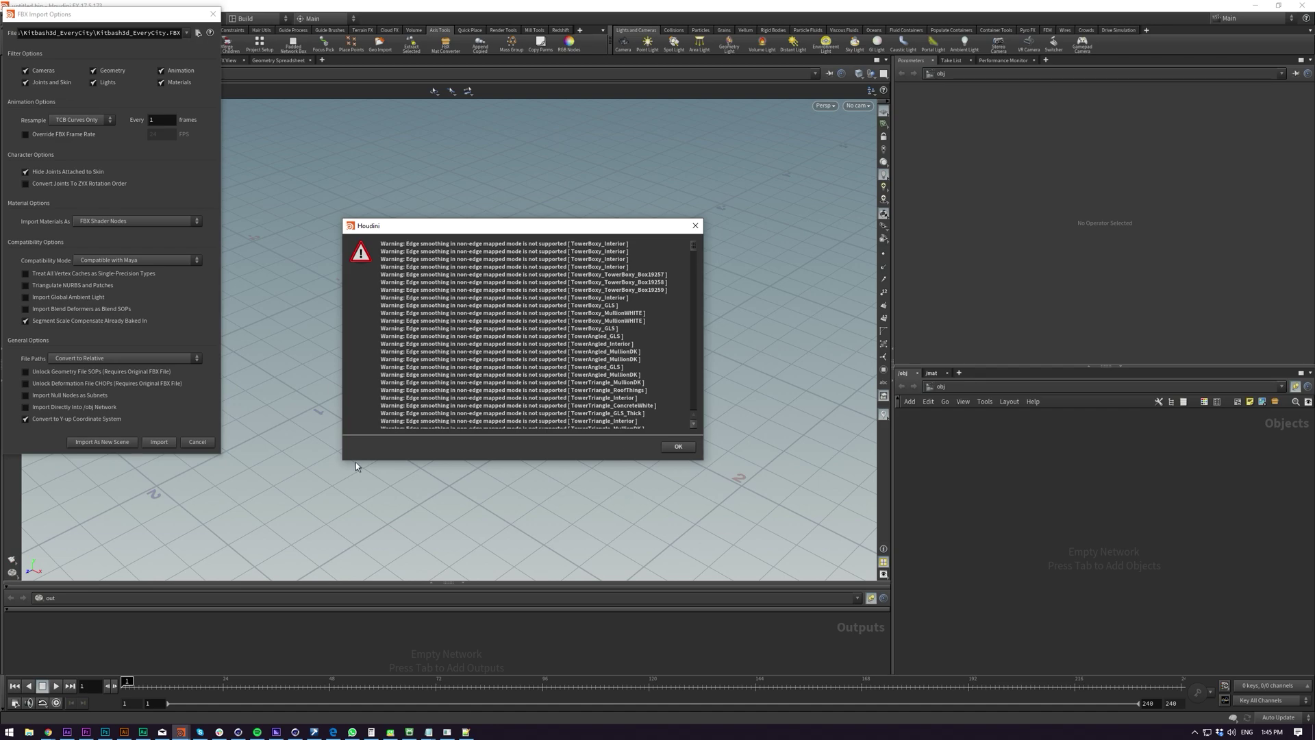
scroll(589, 393, "down", 6)
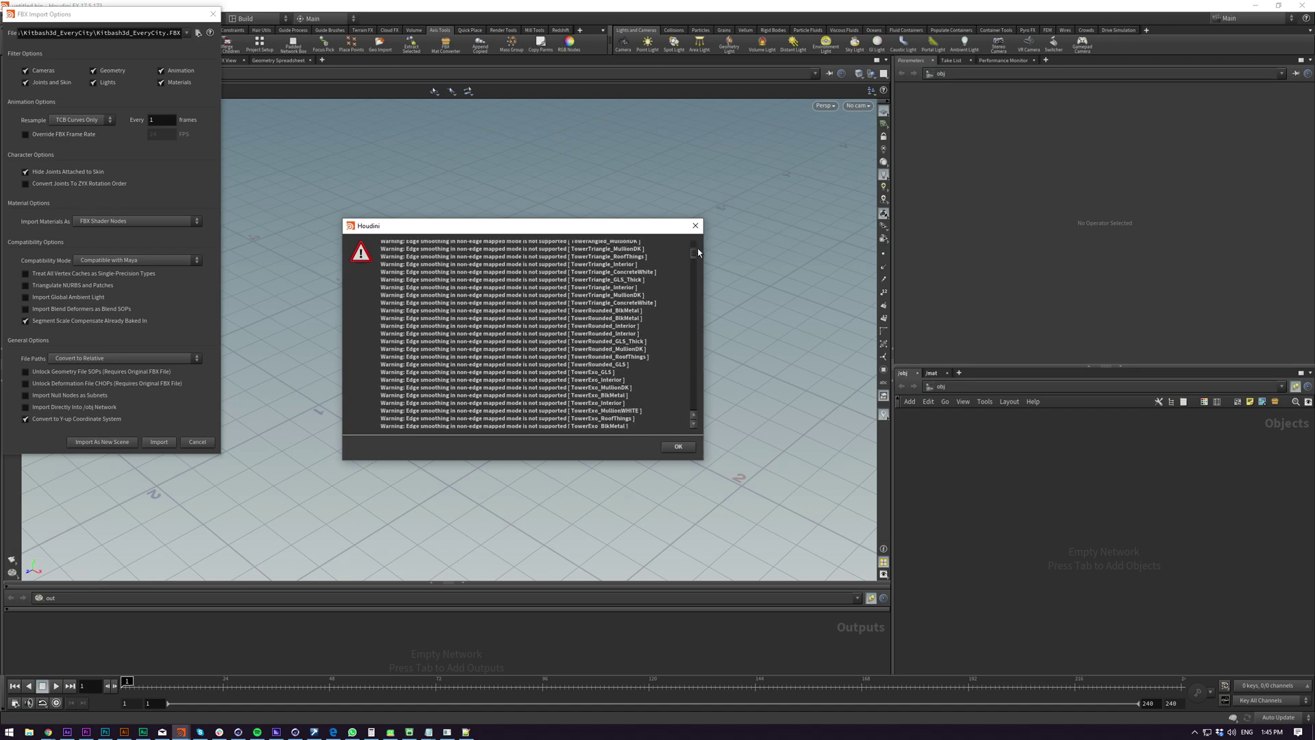
left_click_drag(697, 253, 714, 450)
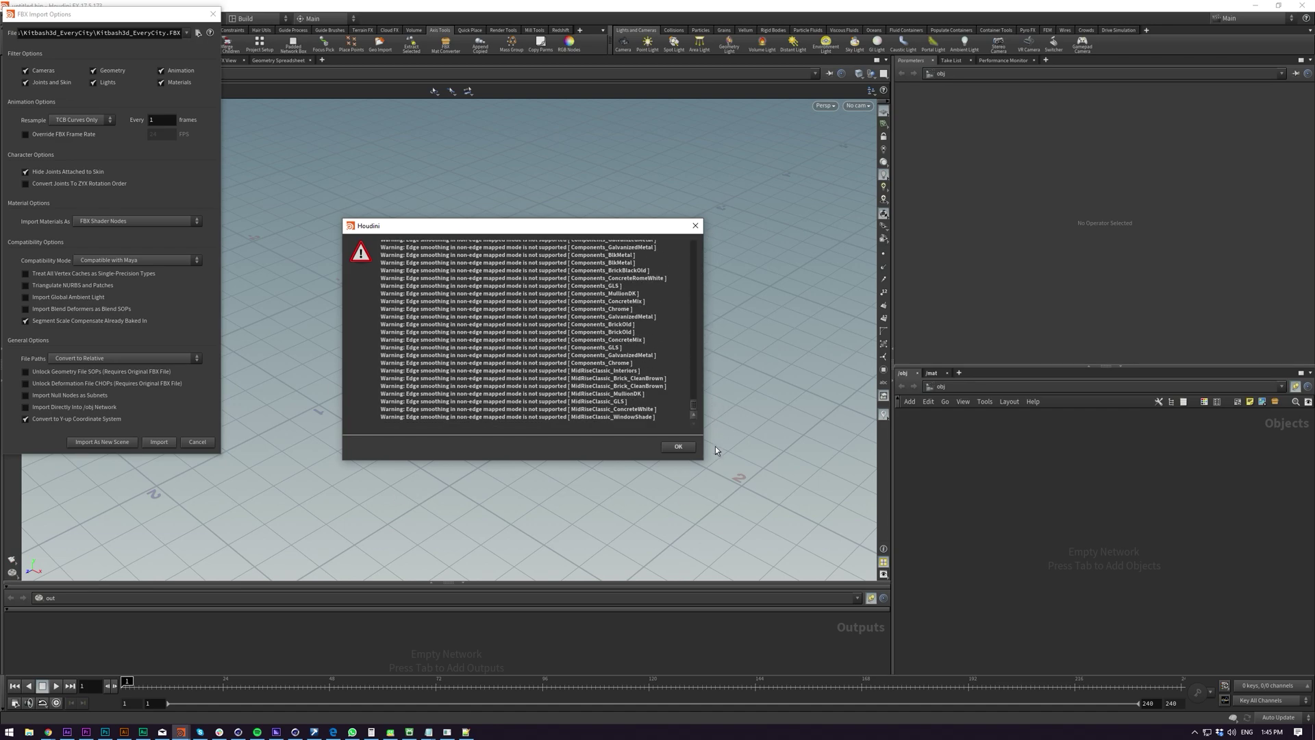
left_click(678, 446)
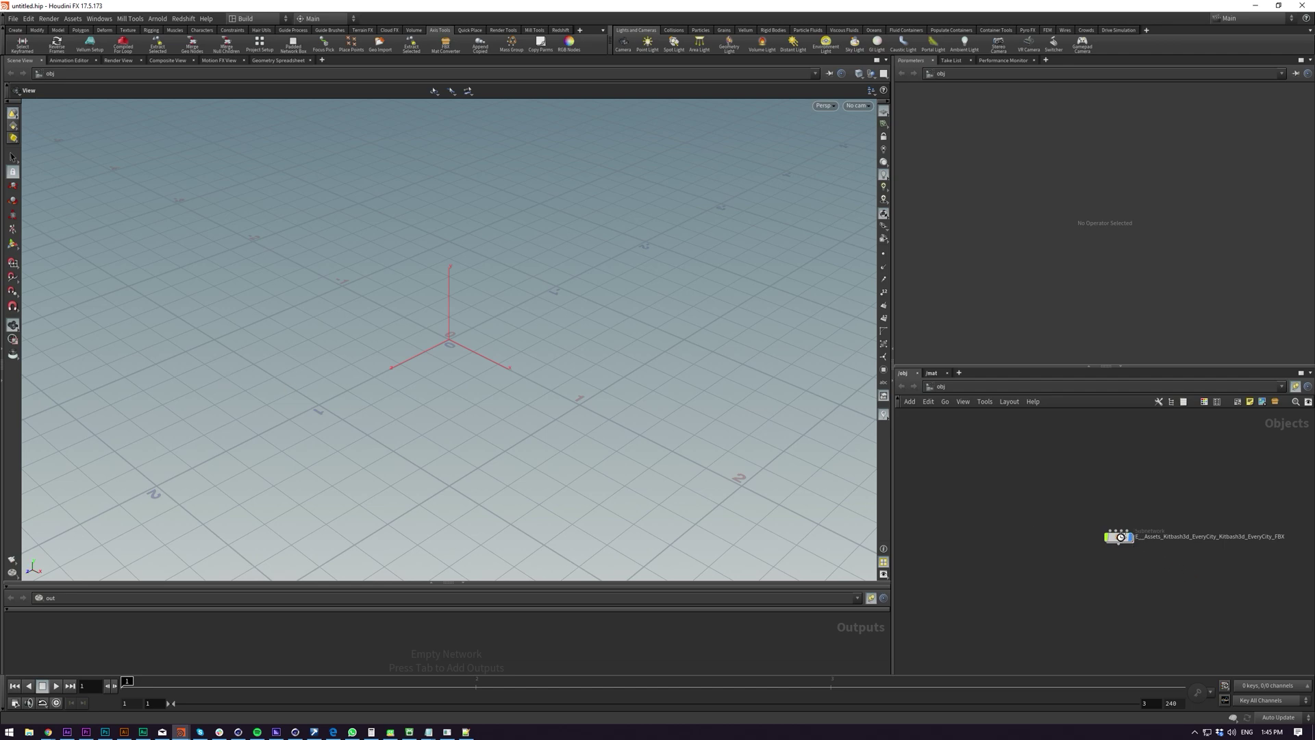
- Go inside the imported Kitbash3d EveryCity FBX subnetwork
left_click_drag(1110, 541, 1094, 535)
middle_click_drag(1094, 534, 964, 508)
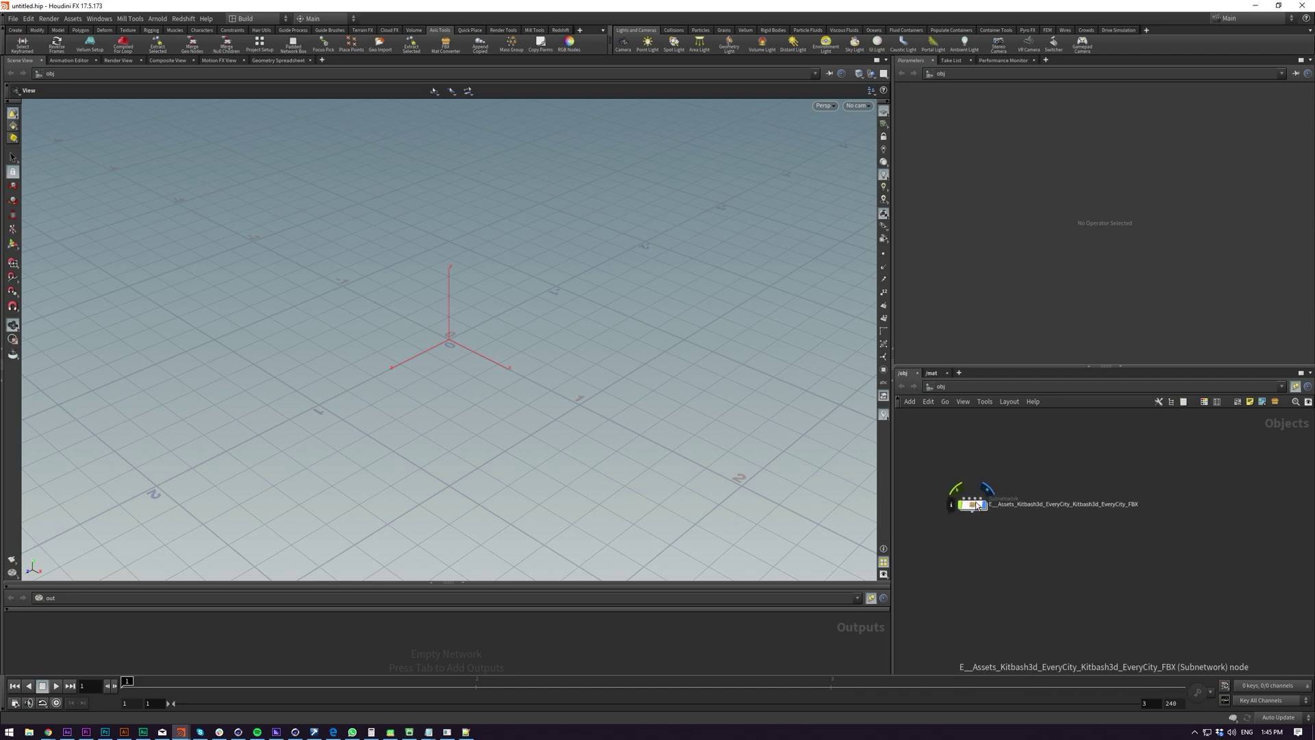
scroll(967, 504, "up", 6)
scroll(959, 531, "down", 3)
mouse_move(1009, 567)
middle_mouse_down()
mouse_move(982, 551)
mouse_move(975, 584)
mouse_move(992, 585)
middle_mouse_up()
double_click(966, 517)
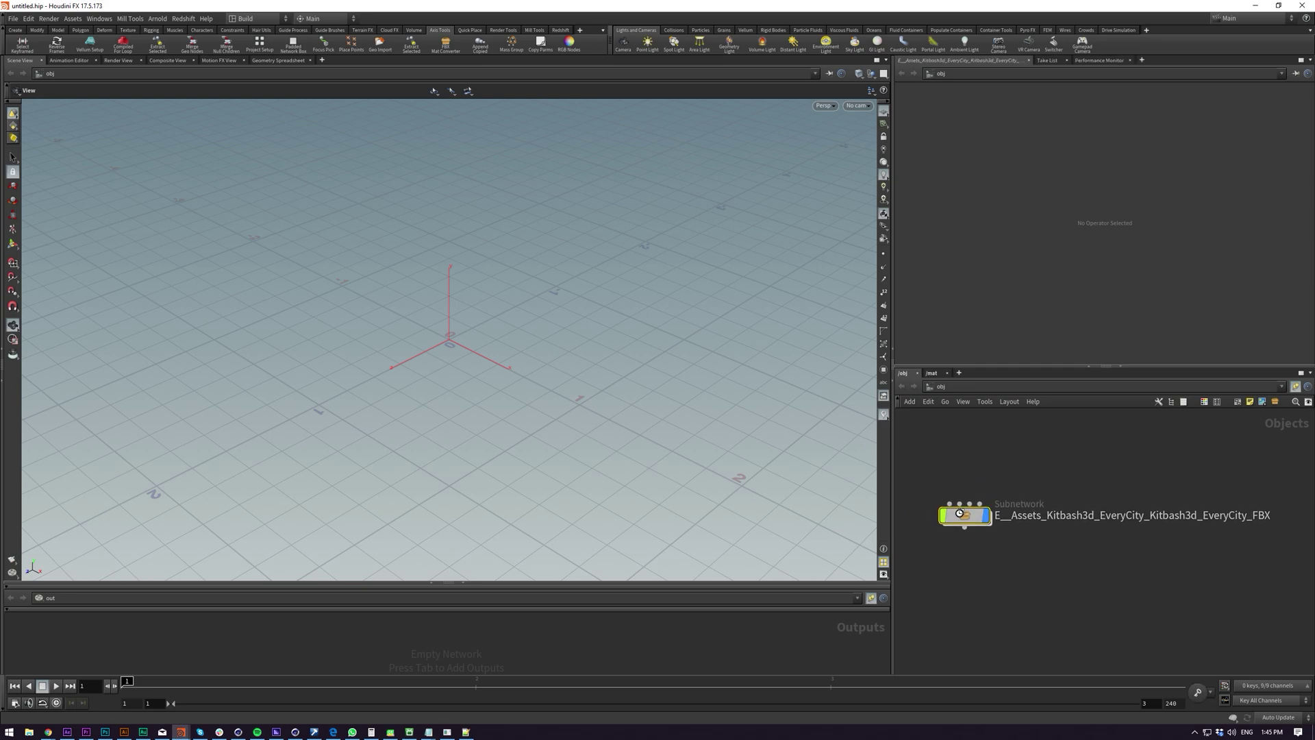
- Maximize the network editor and examine the row of building nulls with their child geometry nodes
scroll(1252, 562, "up", 4)
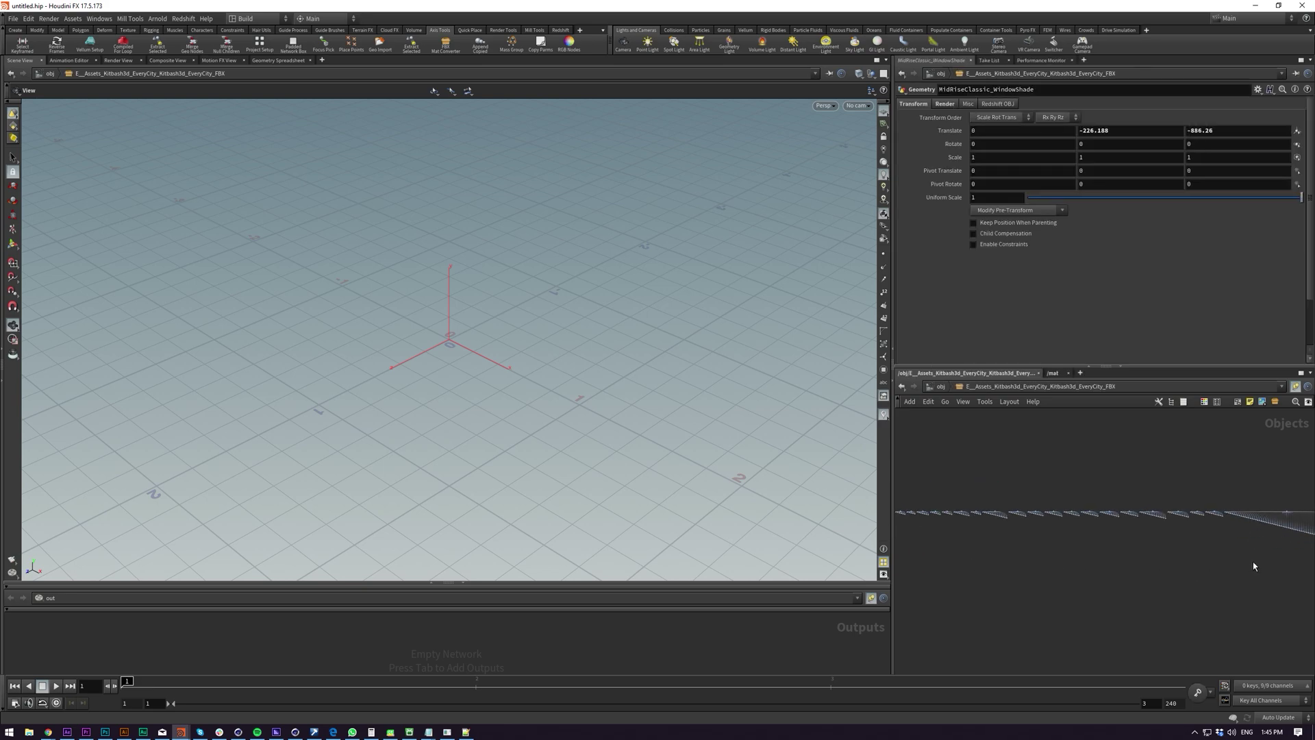
middle_click_drag(1252, 562, 959, 548)
scroll(1111, 500, "up", 7)
middle_click_drag(1116, 508, 1137, 511)
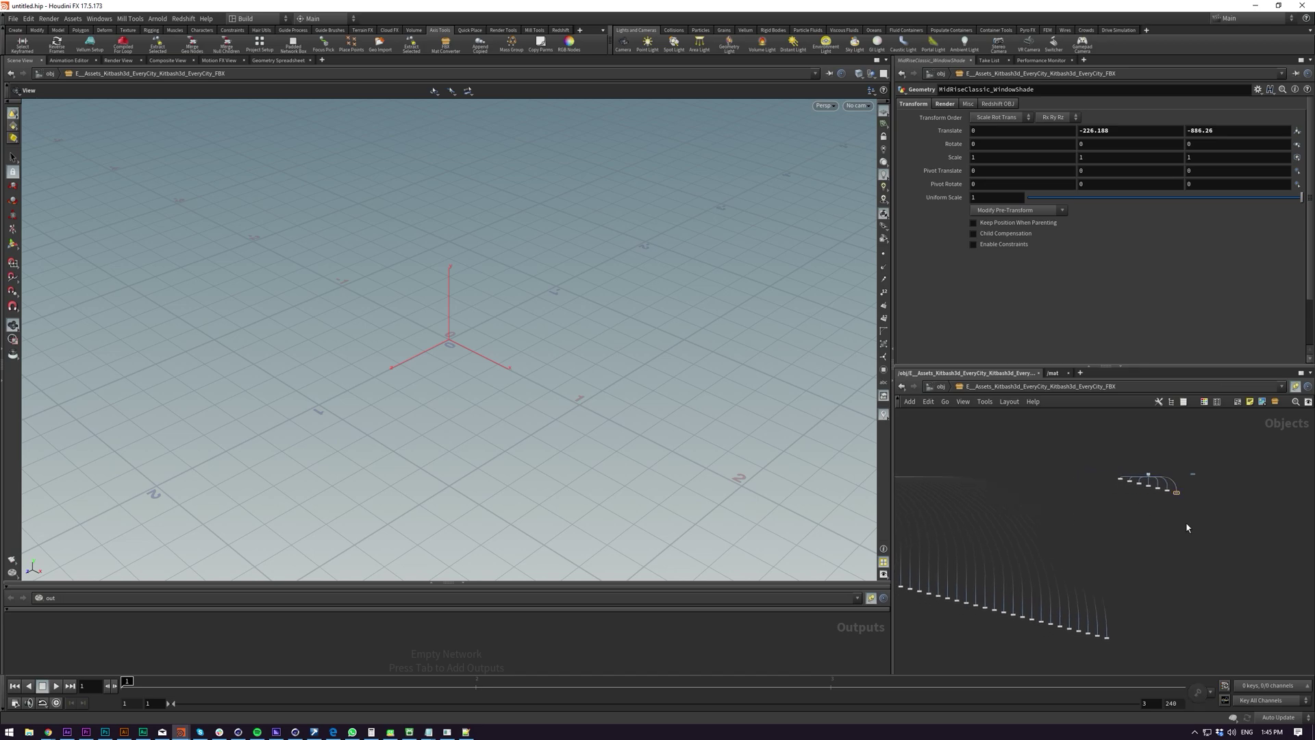
key("ctrl+b")
key("p")
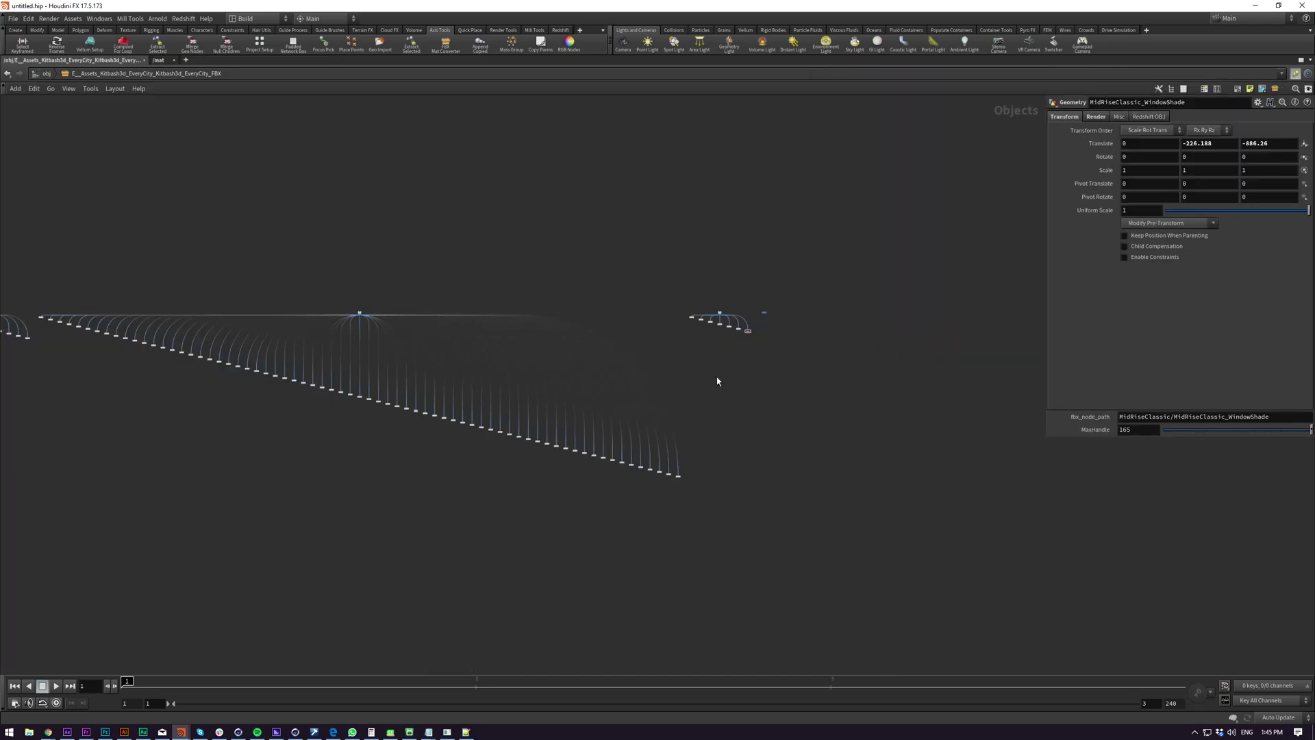
scroll(881, 411, "down", 5)
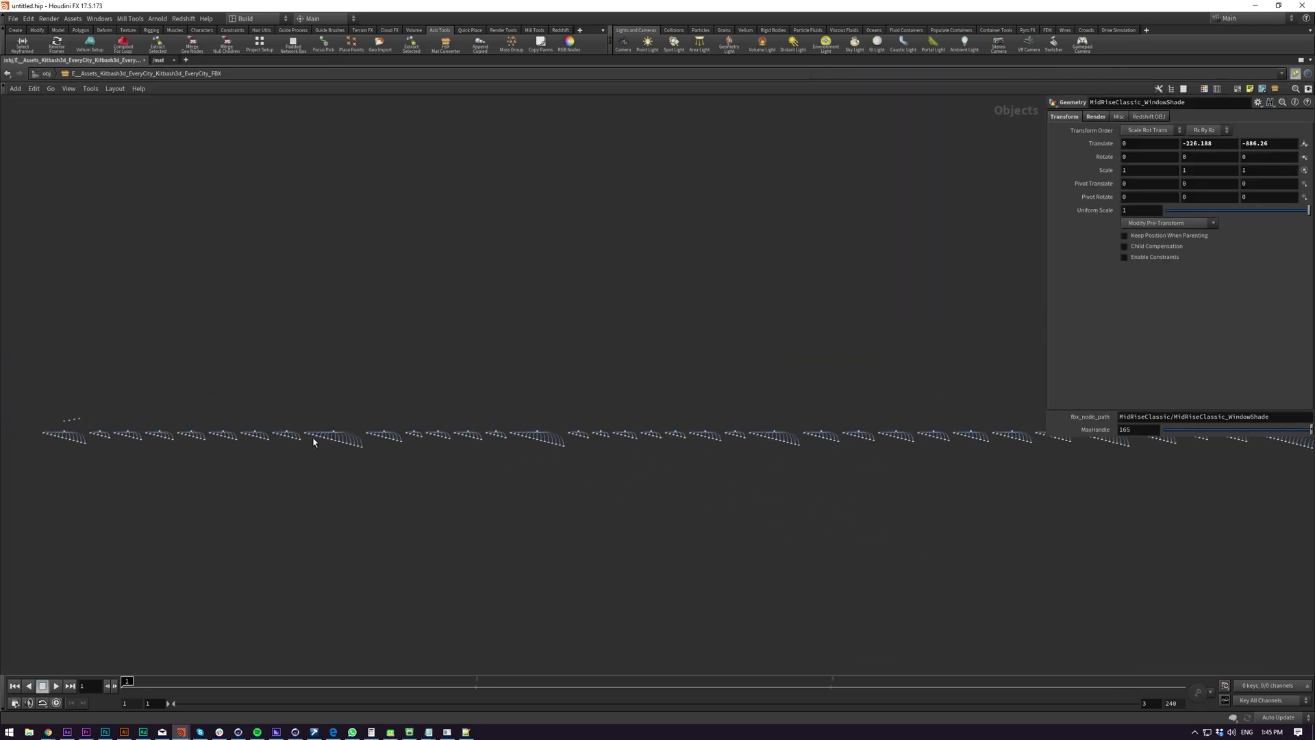
scroll(314, 441, "up", 5)
scroll(411, 428, "up", 5)
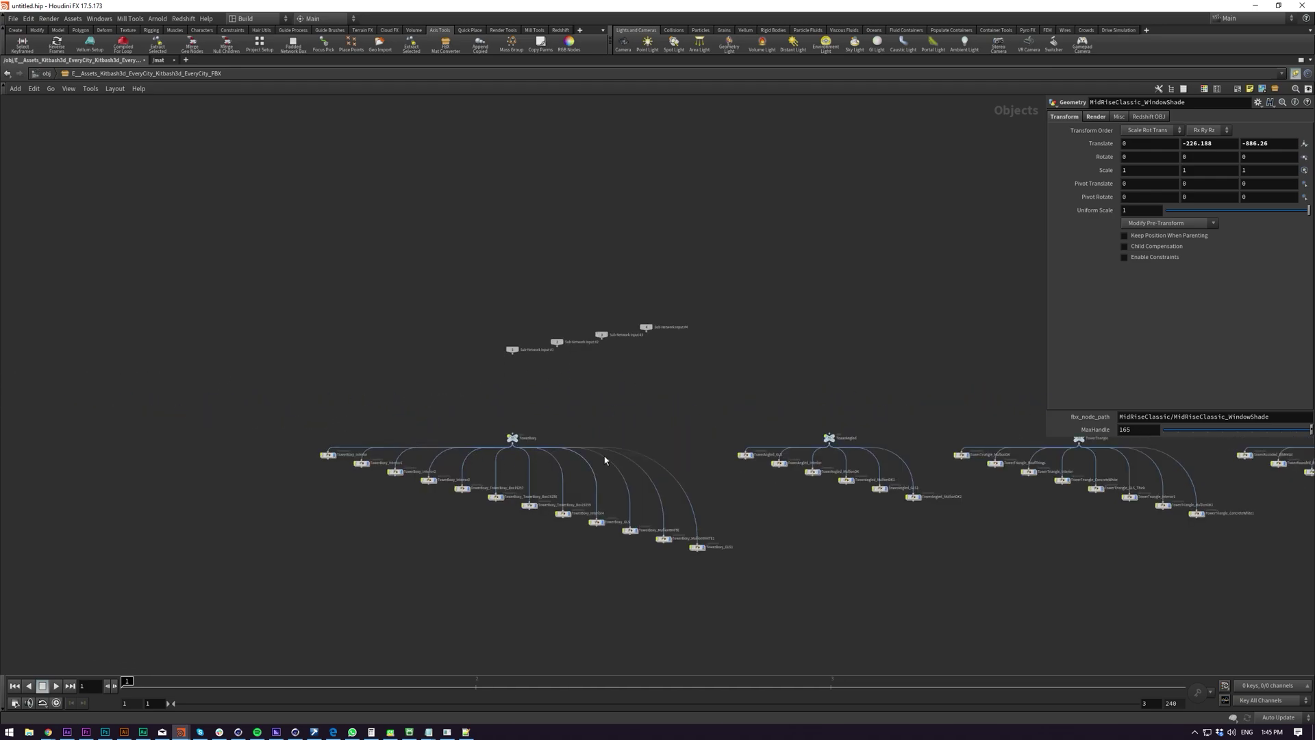
middle_click_drag(651, 420, 528, 338)
scroll(696, 361, "down", 3)
middle_click_drag(603, 321, 377, 326)
mouse_move(732, 325)
middle_mouse_down()
mouse_move(328, 350)
mouse_move(424, 325)
middle_mouse_up()
- Inspect the TowerExo null and several of its geometry nodes, and survey the remaining node groups along the network
left_click_drag(537, 312, 640, 373)
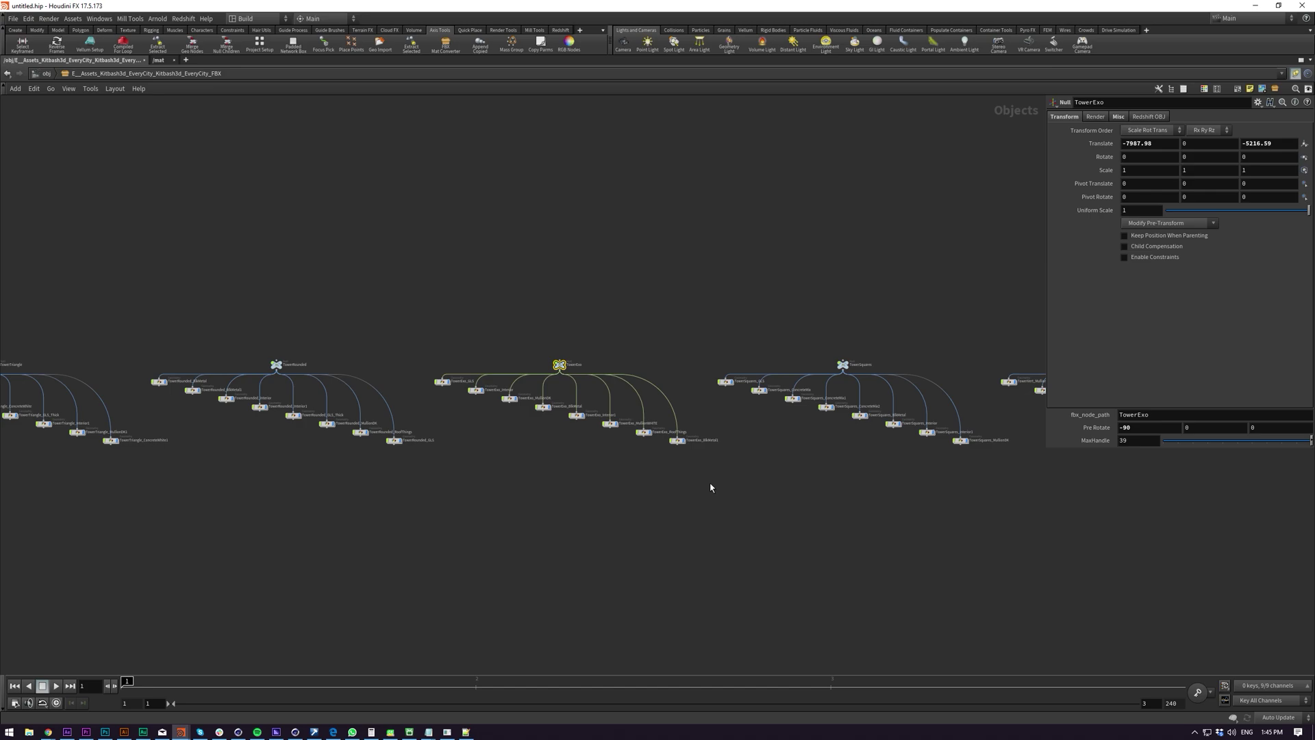
left_click_drag(484, 446, 723, 422)
scroll(470, 449, "down", 15)
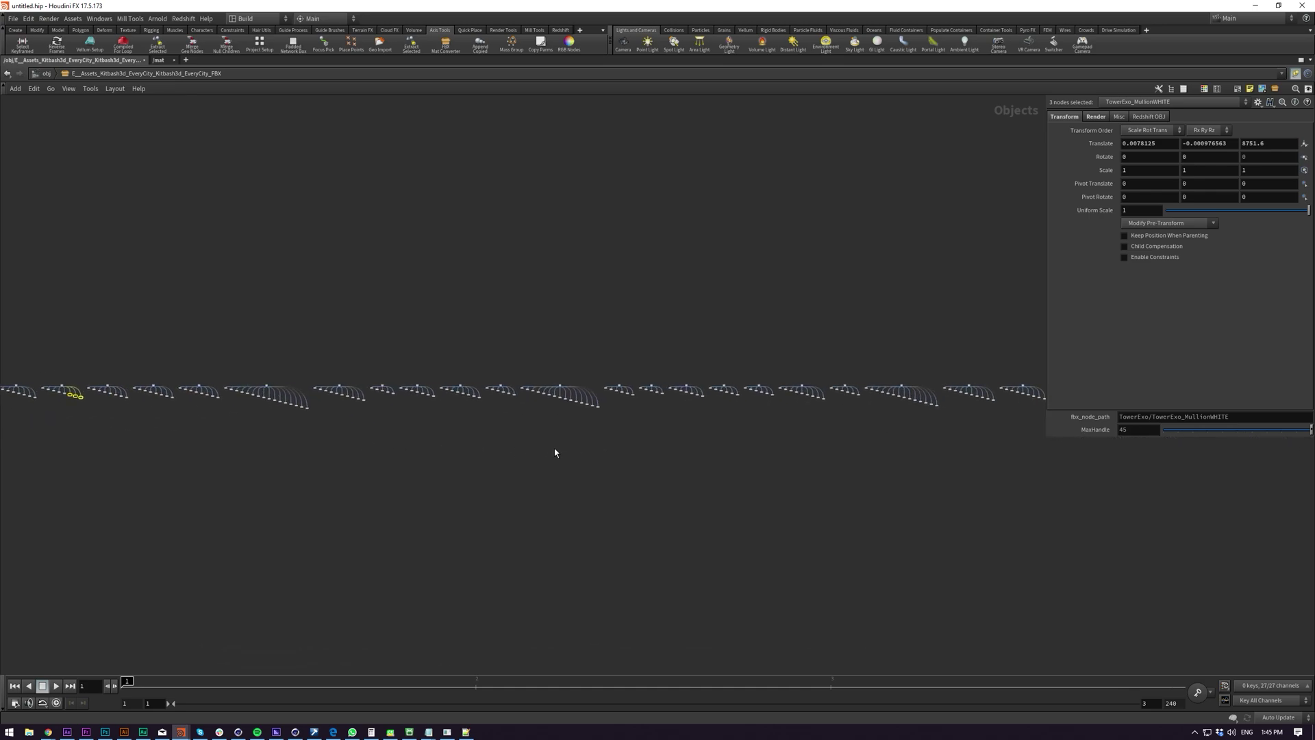
middle_click_drag(904, 459, 375, 452)
middle_click_drag(981, 435, 777, 449)
scroll(777, 448, "up", 4)
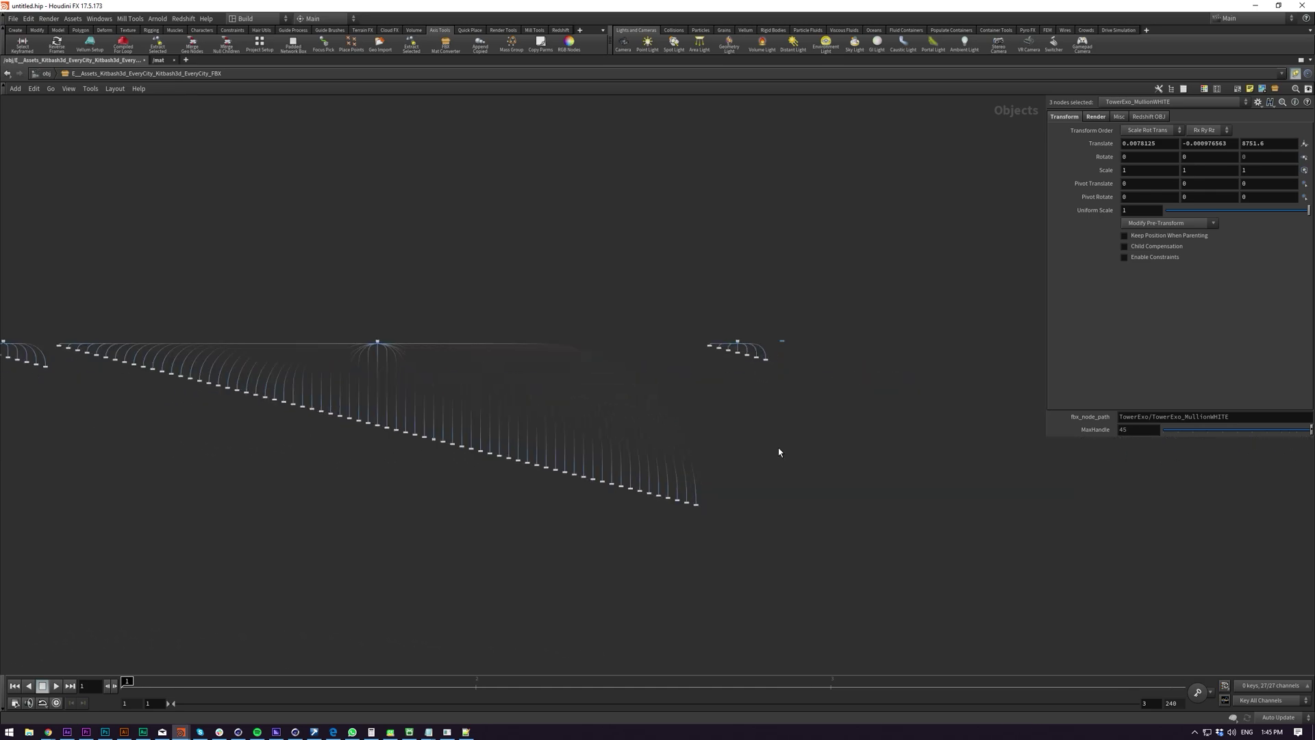
- Clear the node selection, restore the split pane layout and frame the whole imported city in the viewport
left_click(775, 463)
key("ctrl+b")
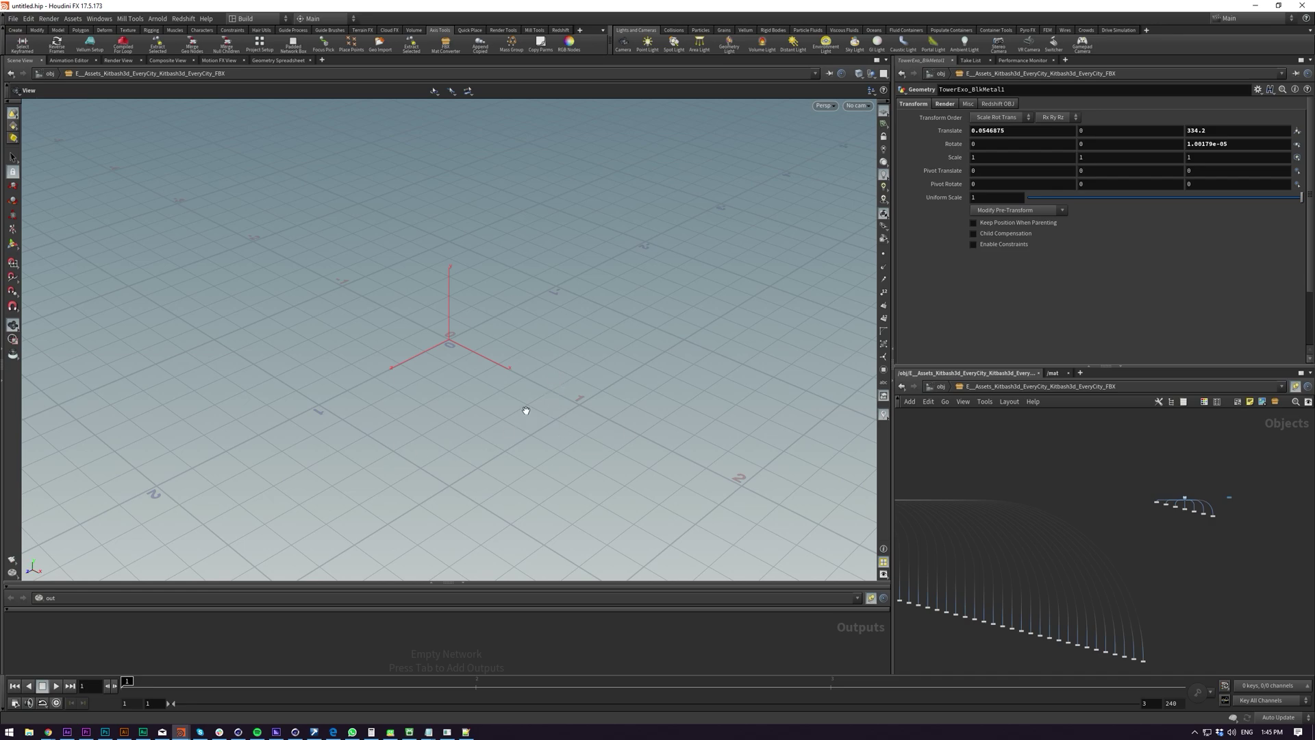
key("space+h")
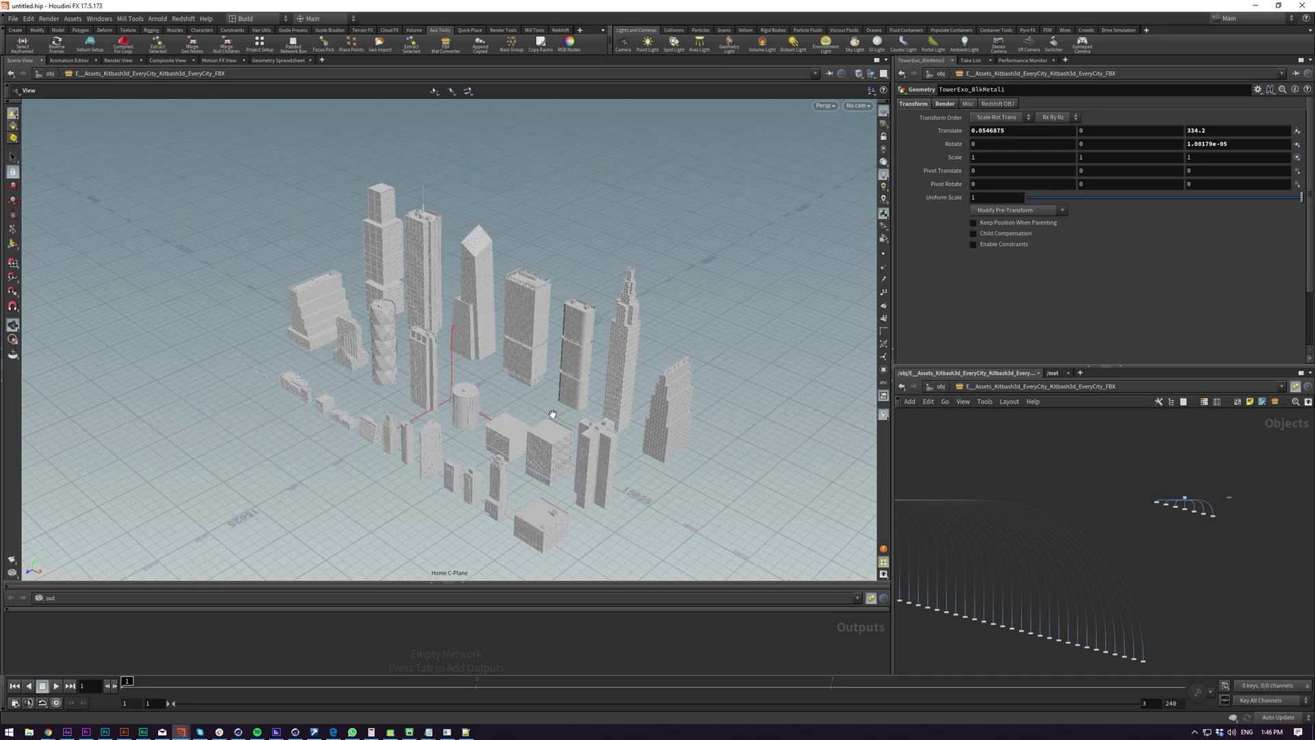
- Inspect the large Components node group in the network, selecting its Components_GLS3 geometry node
middle_click_drag(1044, 490, 1312, 498)
scroll(1025, 548, "up", 3)
middle_click_drag(1039, 620, 1092, 578)
left_click_drag(1075, 529, 1077, 528)
middle_click_drag(1170, 476, 1109, 502)
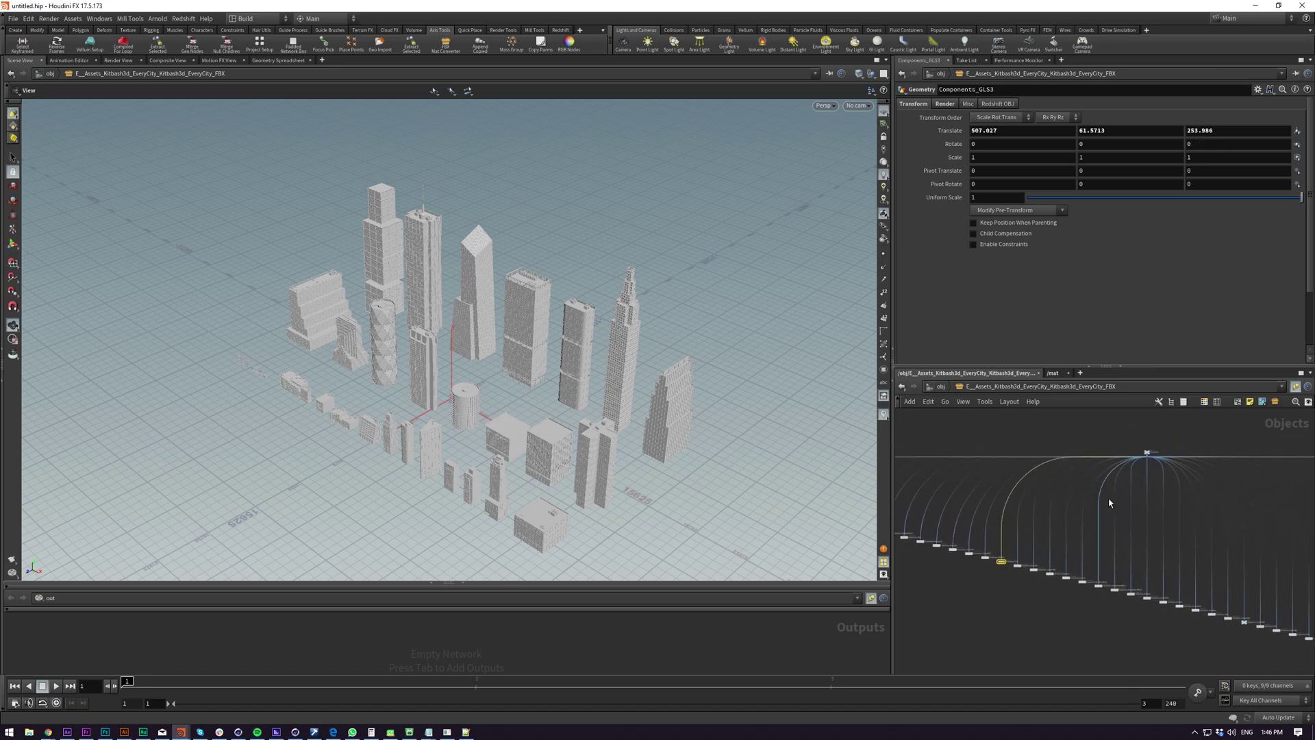
- Select the LowMixedD building's null together with its geometry nodes and frame the building in the viewport
left_click(1121, 441)
scroll(1049, 429, "down", 5)
scroll(938, 421, "up", 3)
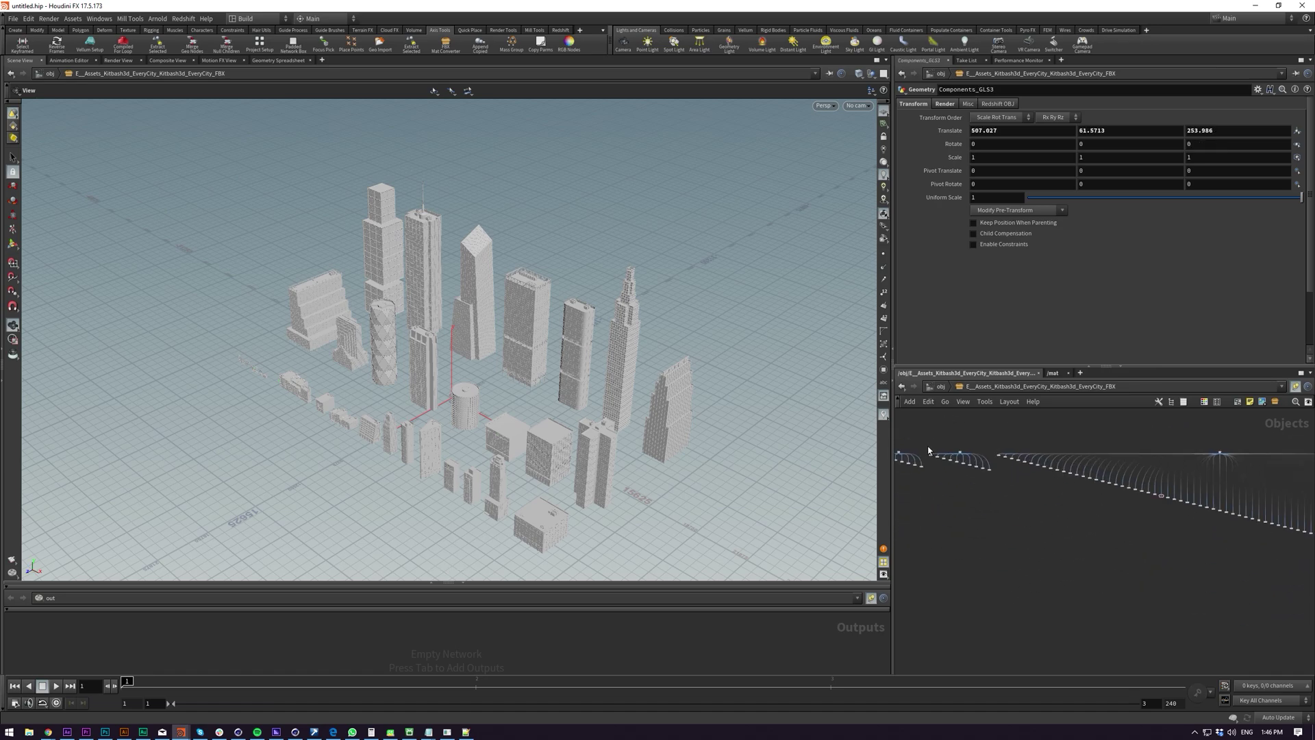
left_click_drag(919, 438, 997, 490)
key("f")
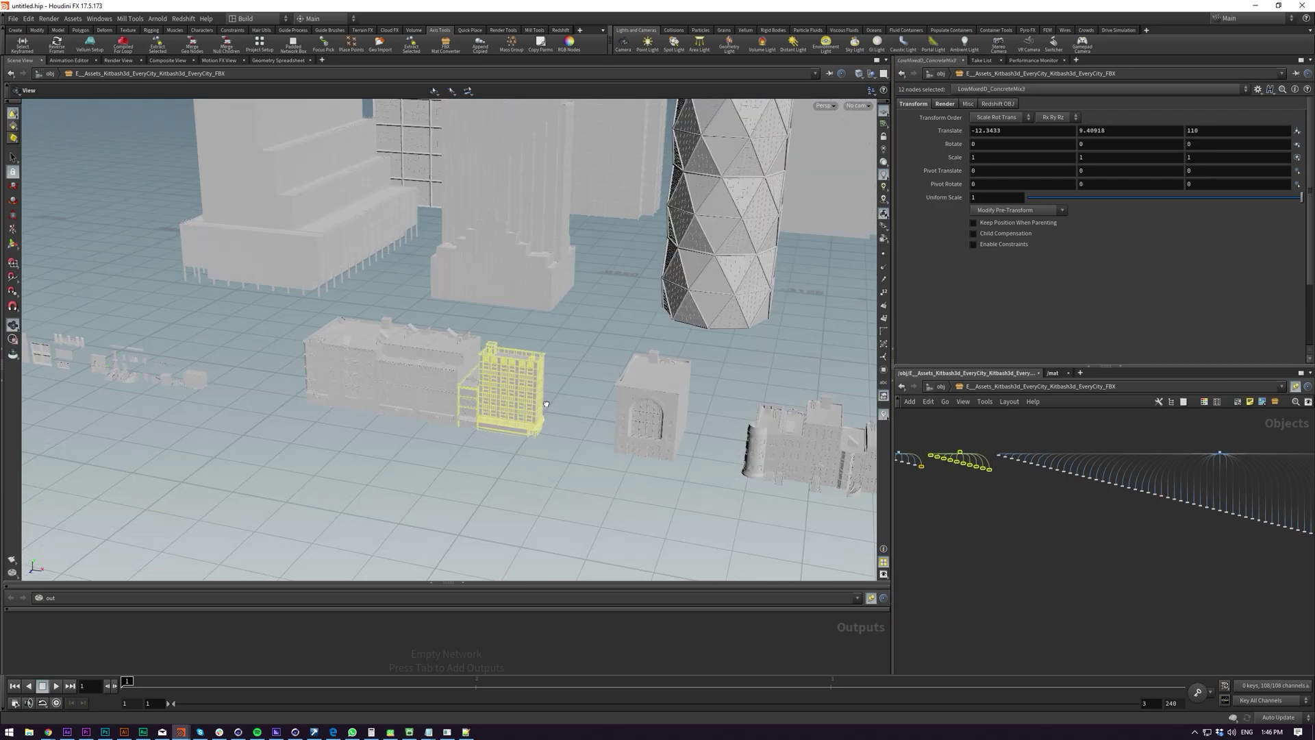
- Inspect the LowMixedD null on its own, and select all the geometry nodes parented under it
middle_click_drag(1004, 524, 1262, 548)
scroll(1157, 534, "down", 3)
middle_click_drag(1130, 537, 1197, 466)
middle_click_drag(1109, 514, 982, 538)
middle_click_drag(1192, 535, 832, 533)
left_click(937, 509)
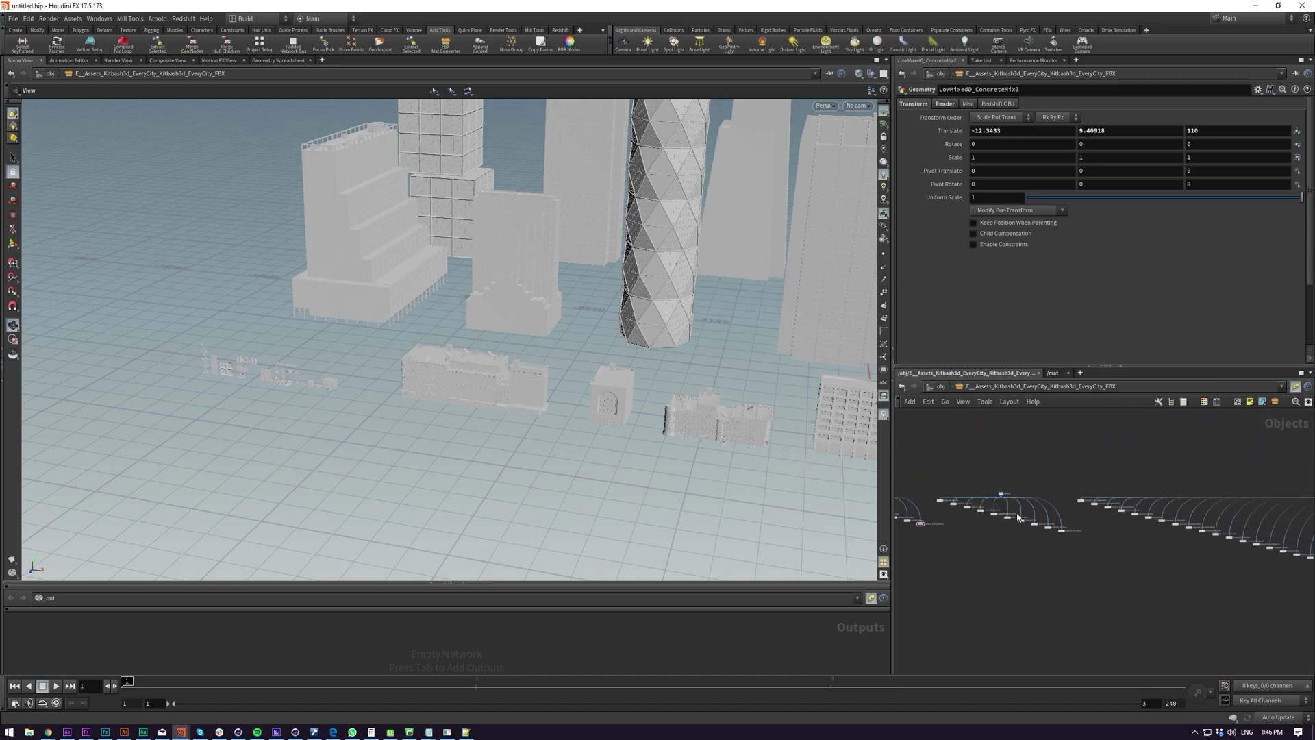
left_click(997, 500)
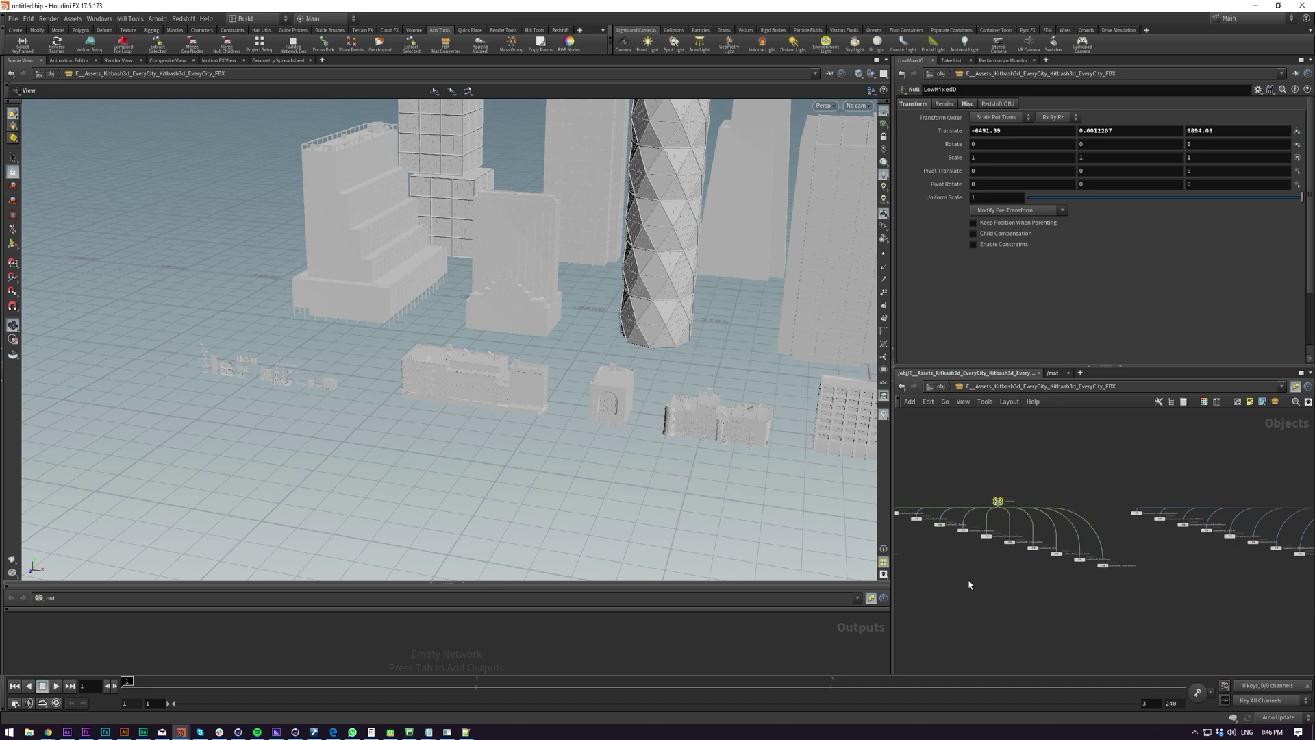
middle_click_drag(968, 584, 1016, 566)
left_click_drag(922, 489, 1160, 576)
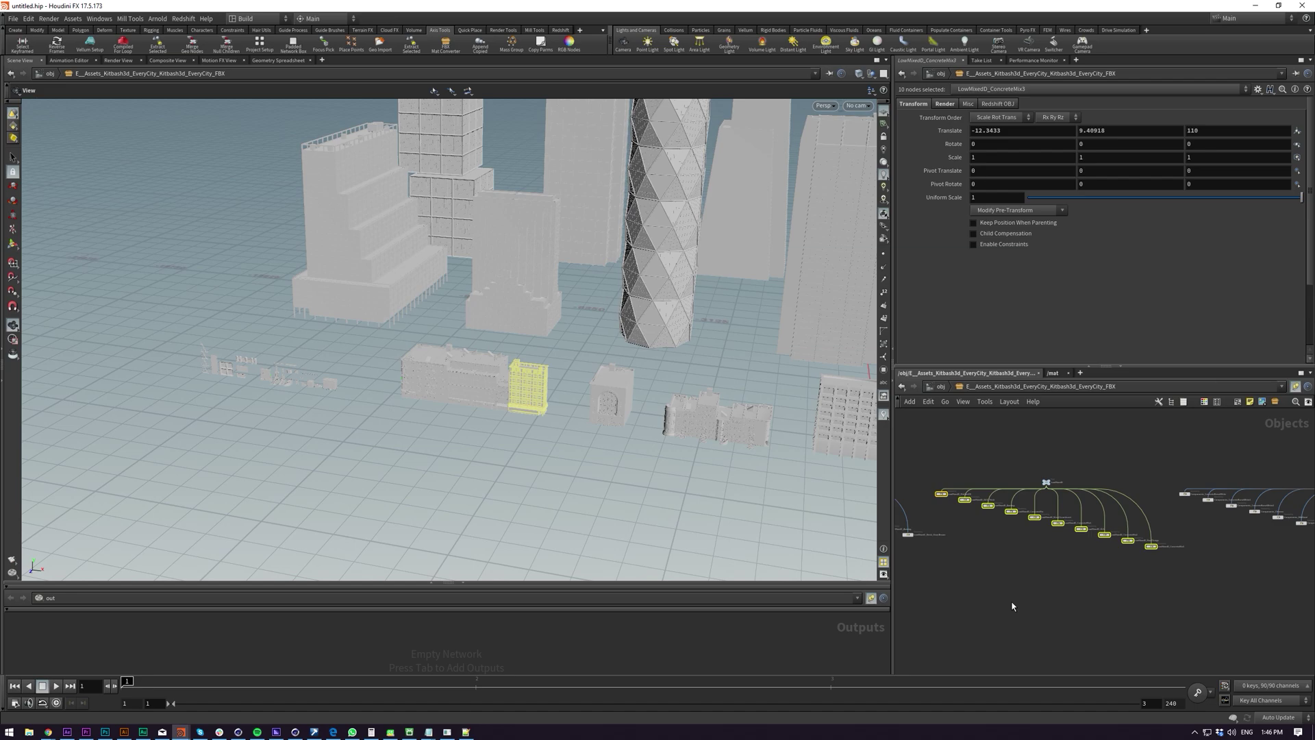
- Examine the node groups as a whole and the city buildings in the viewport, including the stepped building's rooftop details up close
scroll(985, 610, "down", 5)
middle_click_drag(1049, 600, 927, 578)
scroll(975, 574, "down", 5)
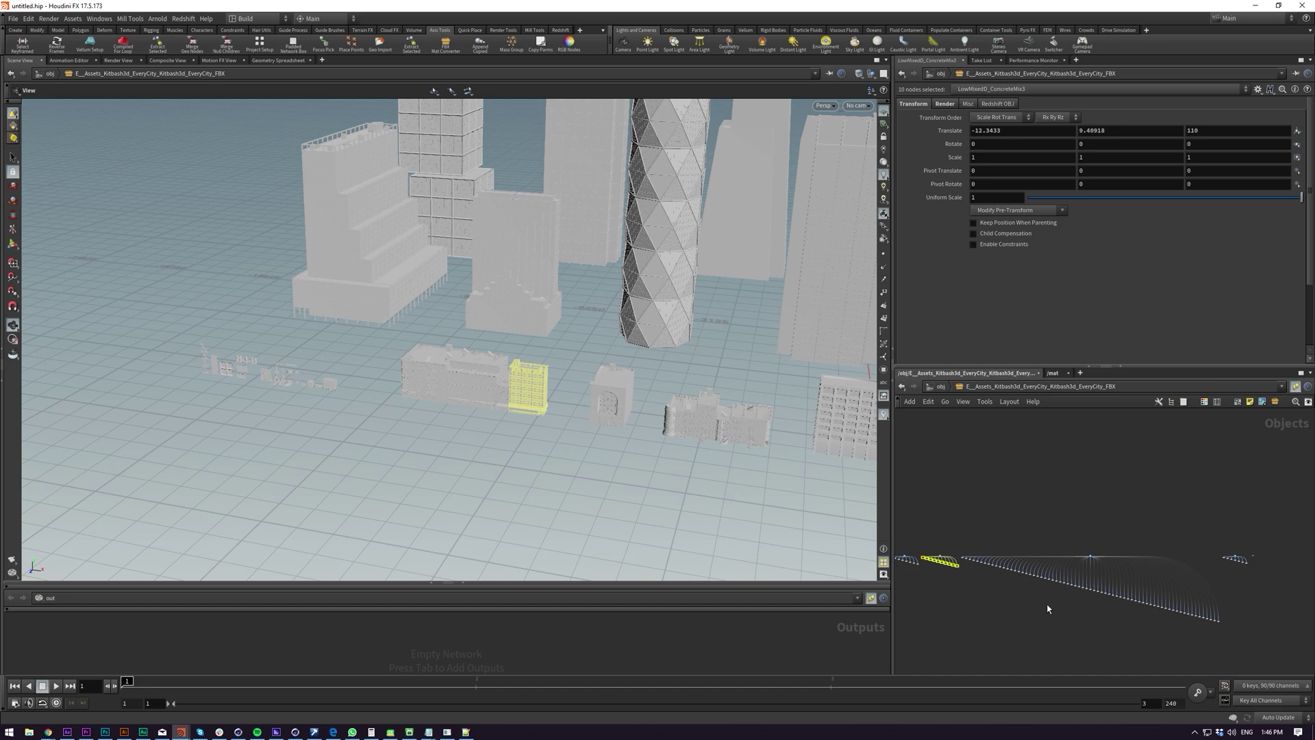
middle_click_drag(974, 611, 1028, 609)
middle_click_drag(481, 373, 411, 487)
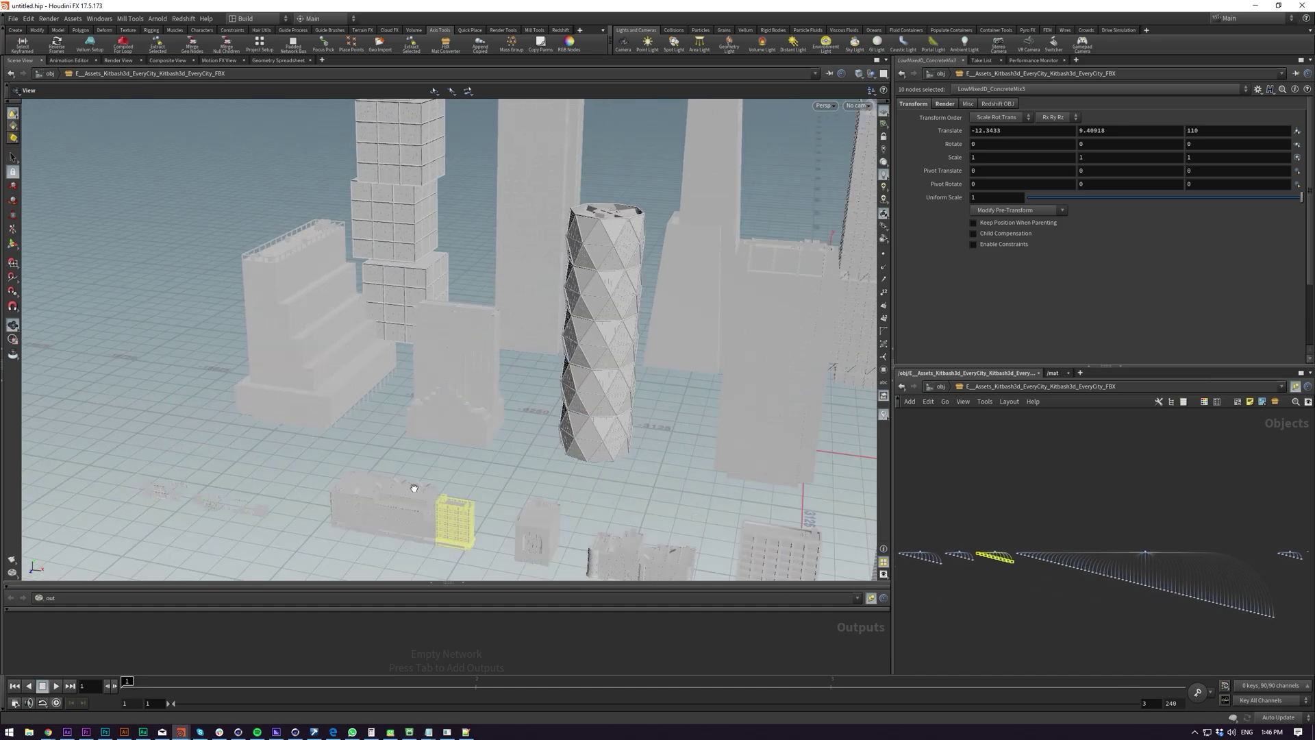
right_click_drag(410, 486, 454, 429)
left_click_drag(454, 428, 485, 433, "alt")
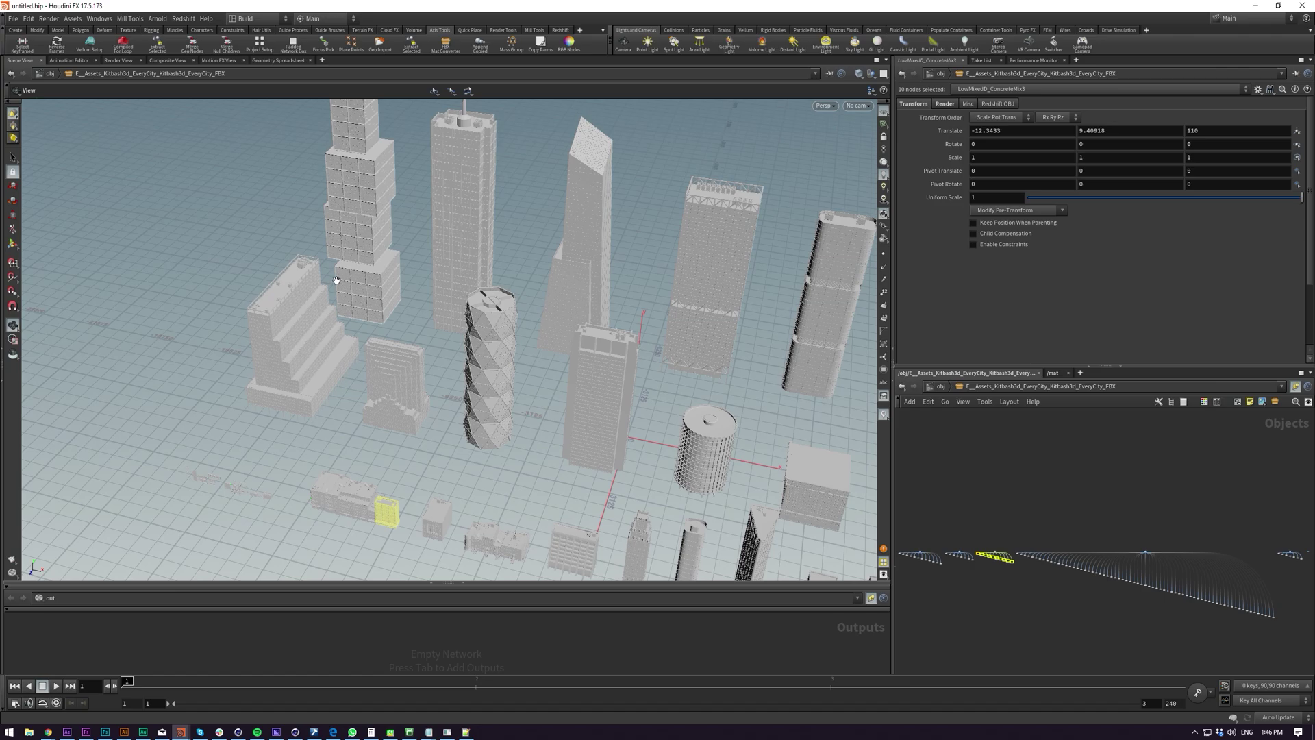
scroll(297, 259, "up", 6)
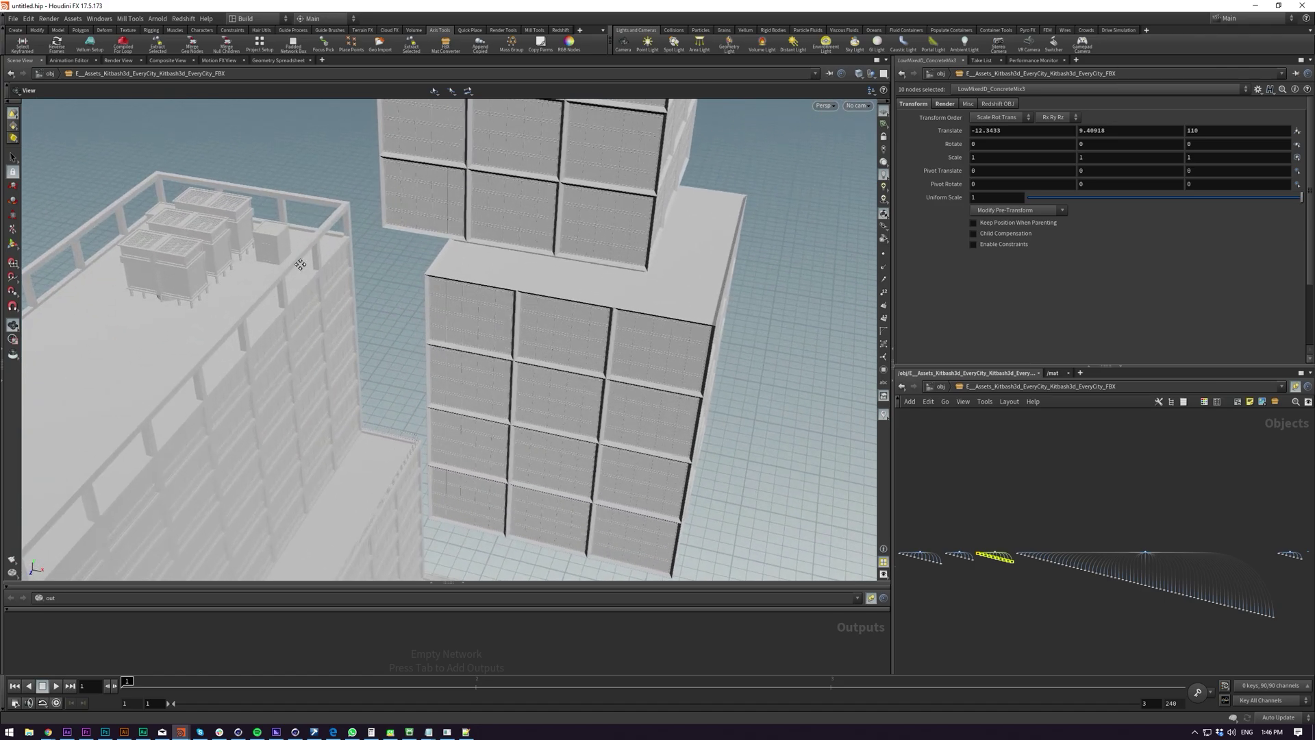
scroll(300, 265, "down", 3)
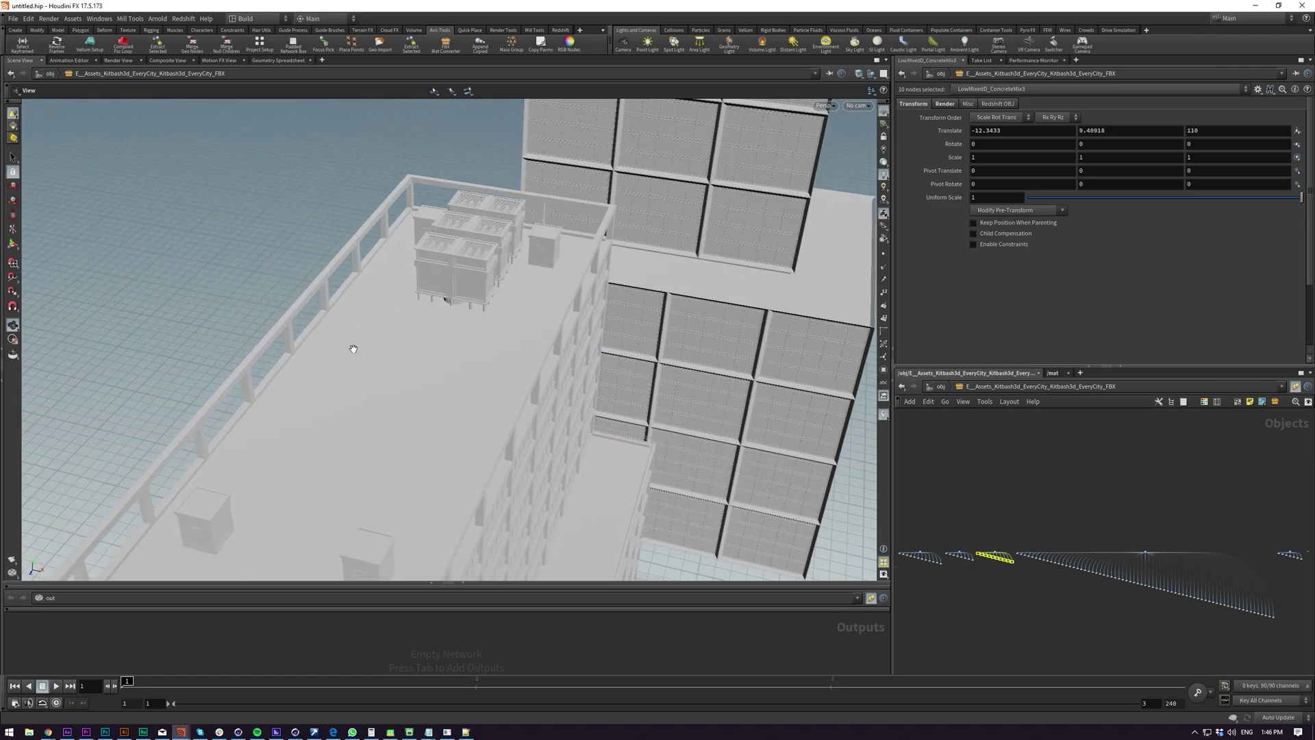
scroll(388, 264, "down", 8)
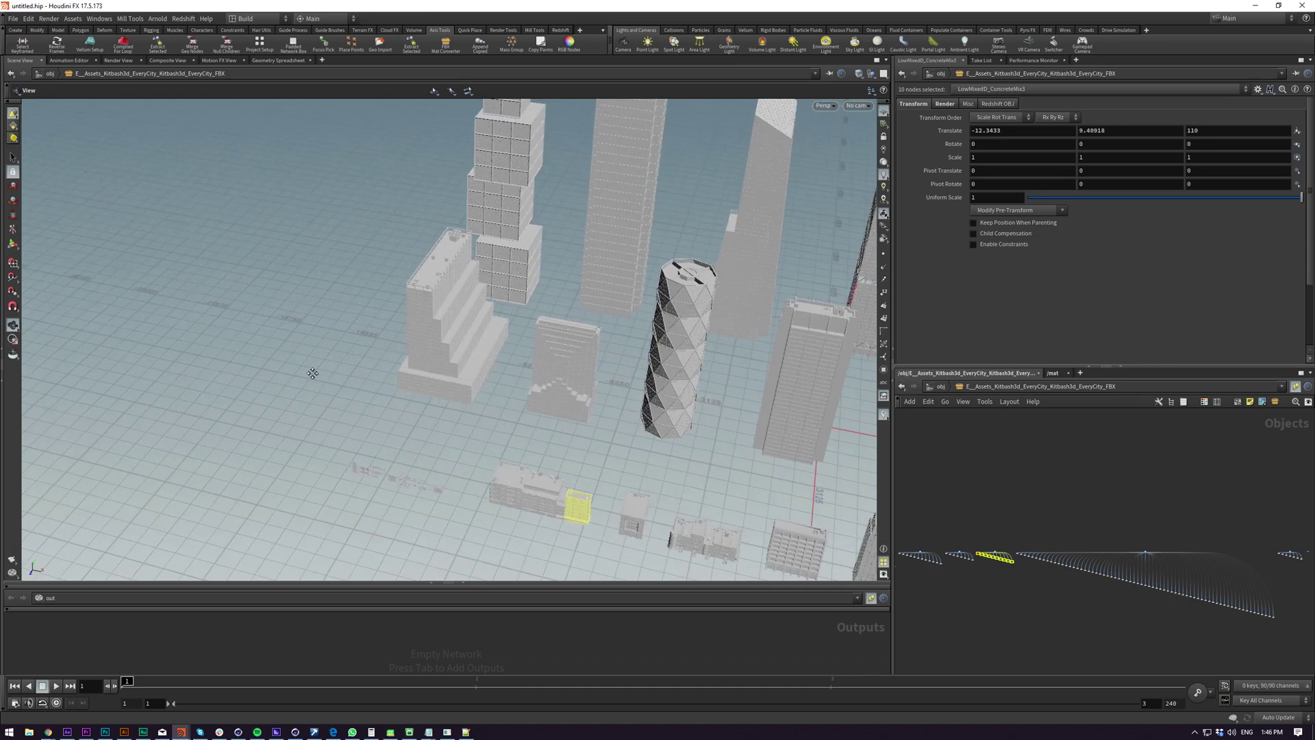
scroll(312, 372, "down", 2)
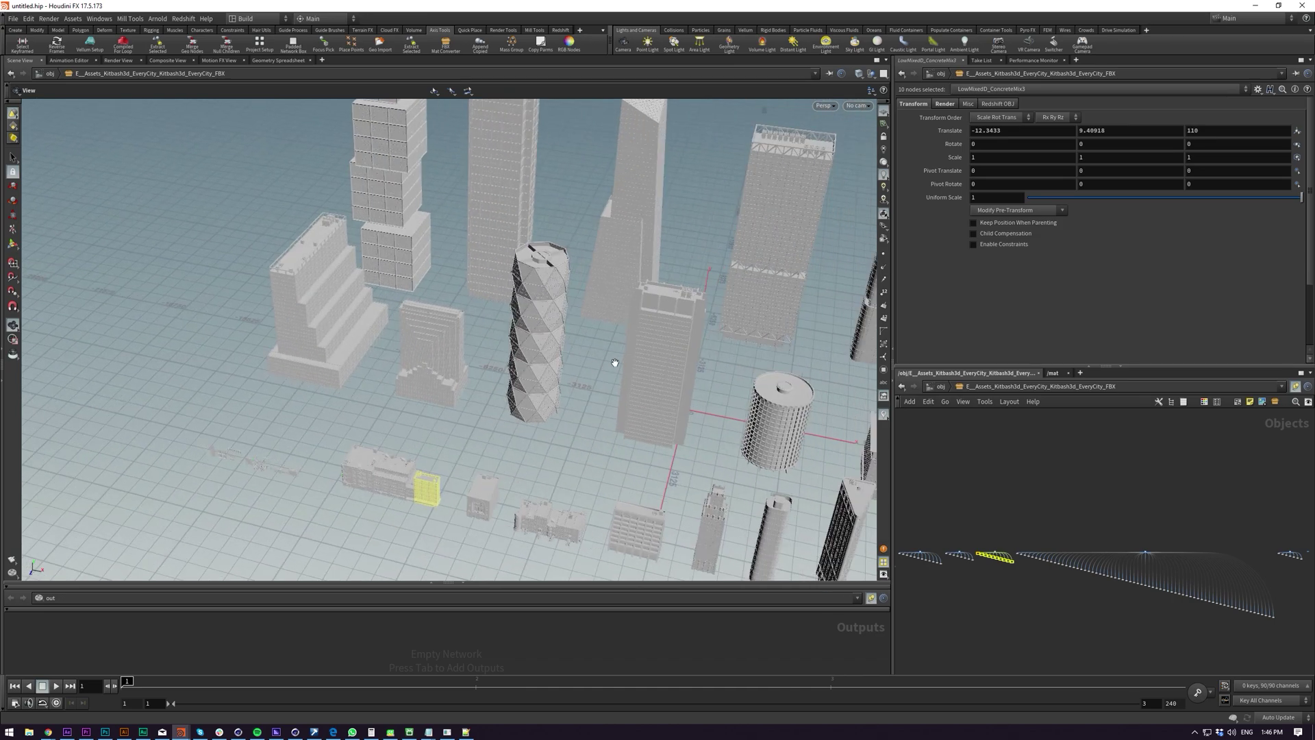
scroll(458, 368, "down", 6)
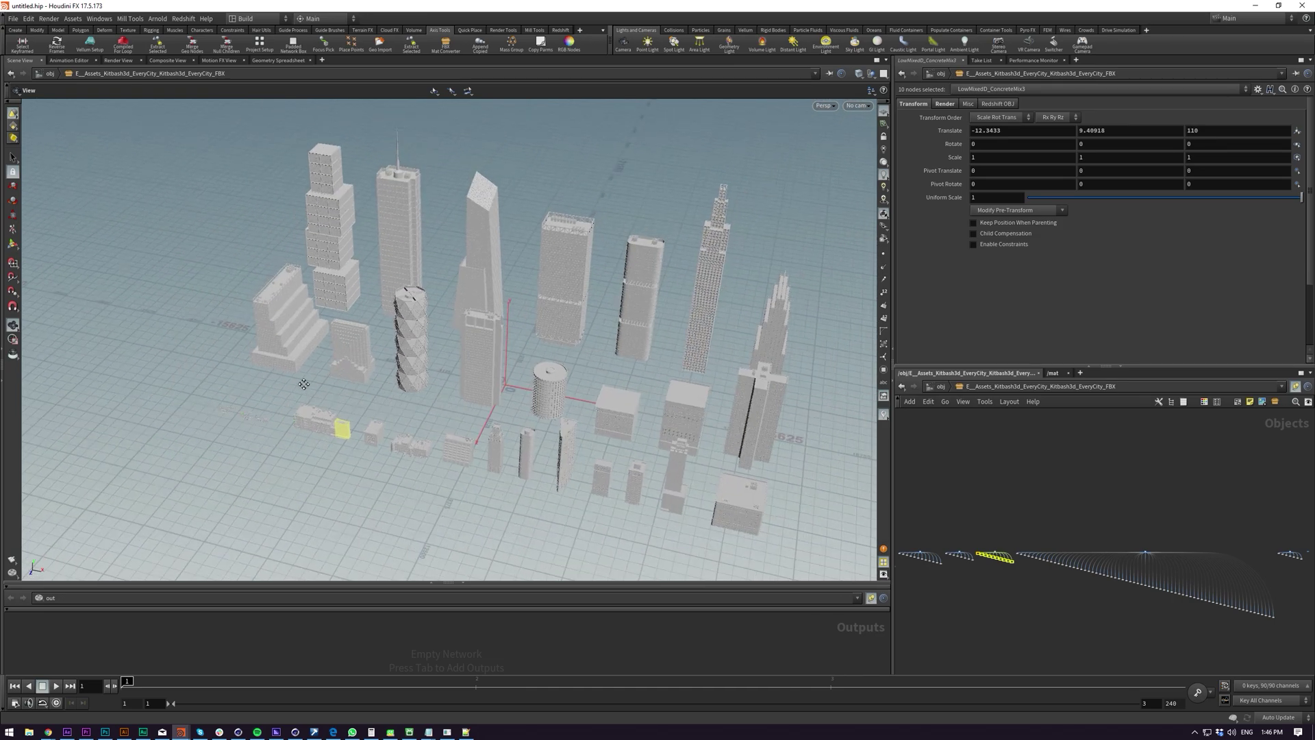
- Locate the materials SHOP network at the far end of the building node groups and select it
scroll(479, 269, "up", 5)
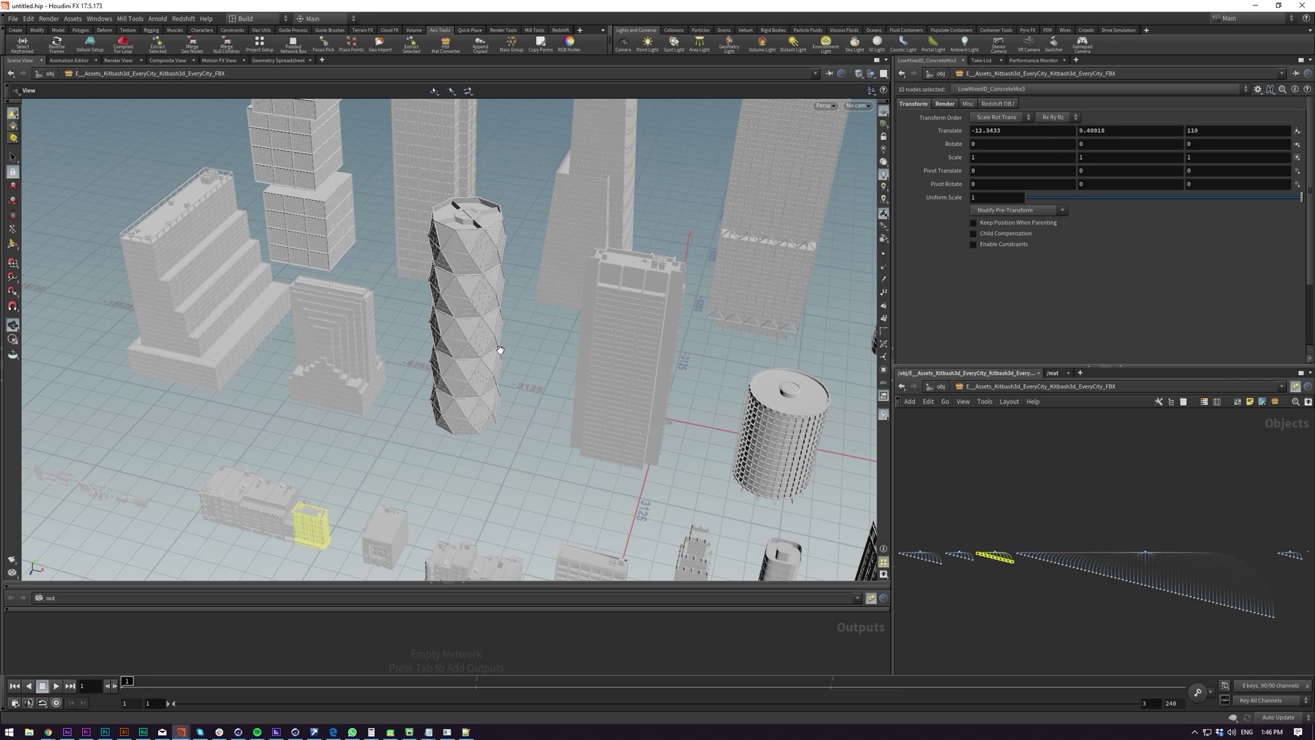
scroll(1203, 558, "up", 3)
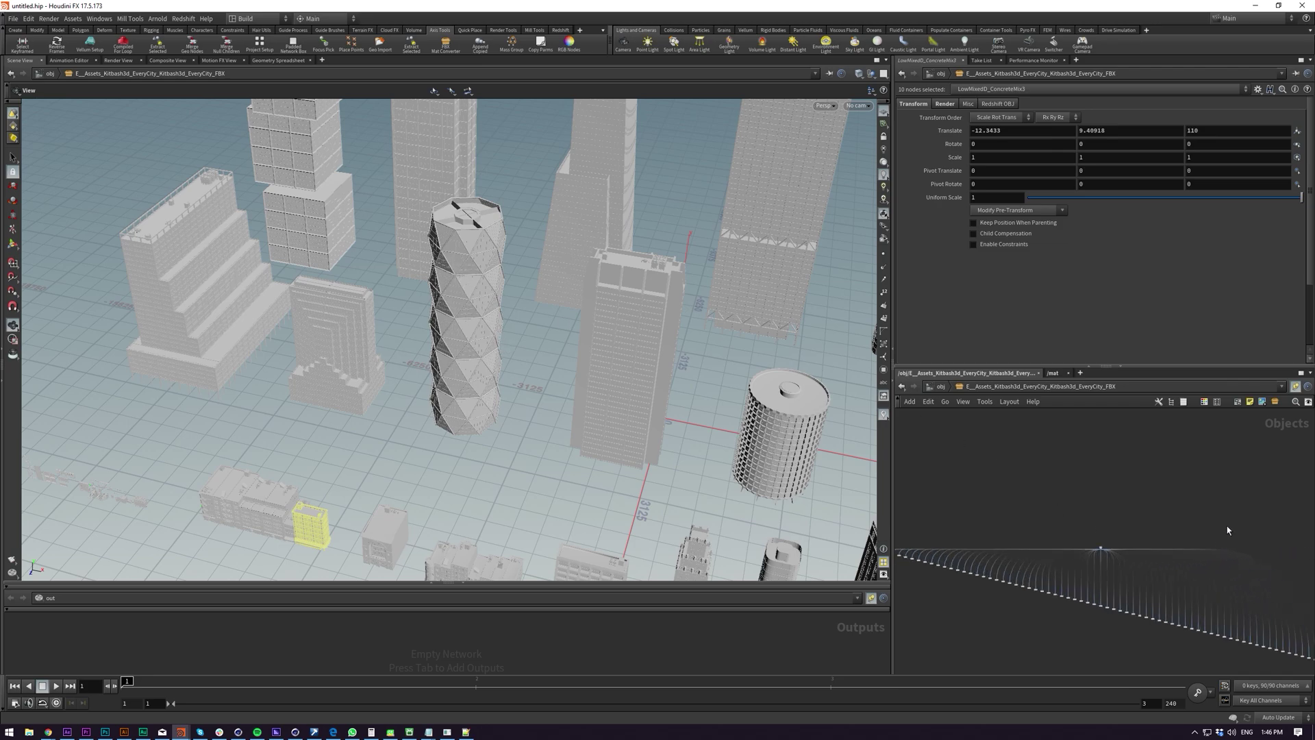
middle_click_drag(1228, 528, 1158, 493)
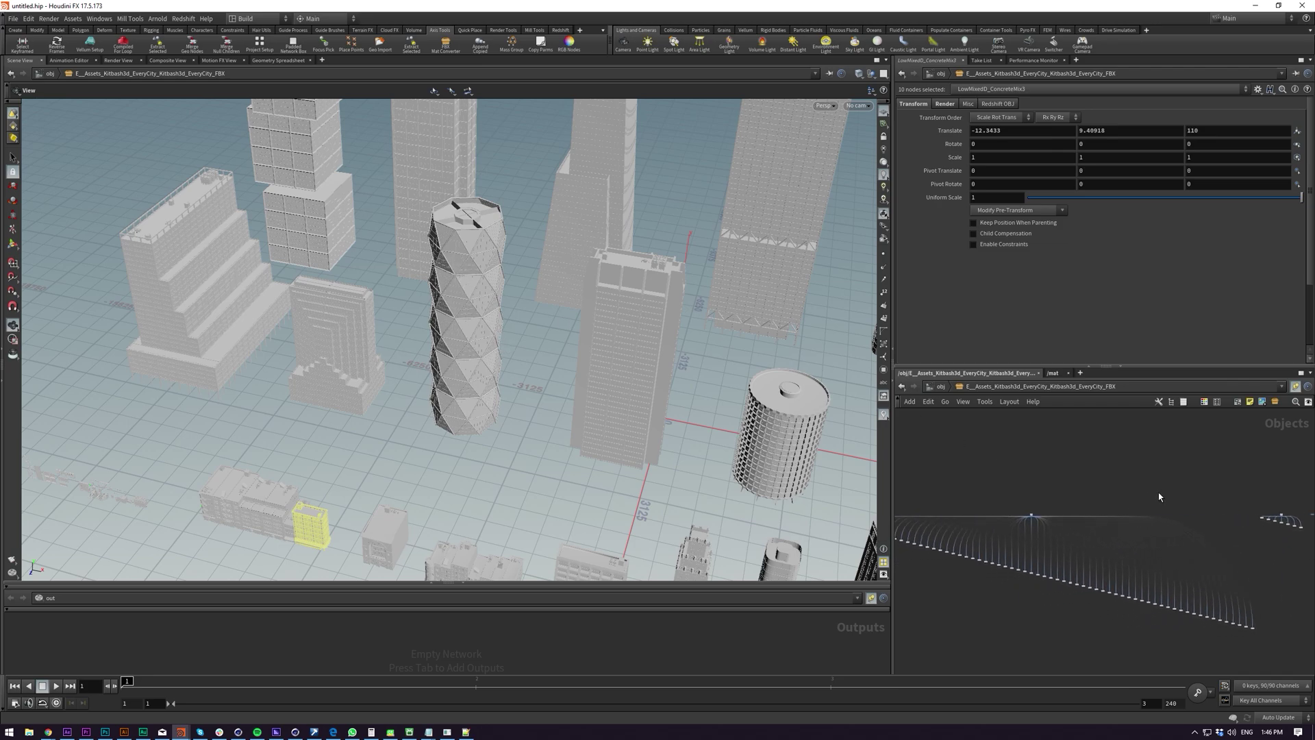
middle_click_drag(1074, 492, 998, 477)
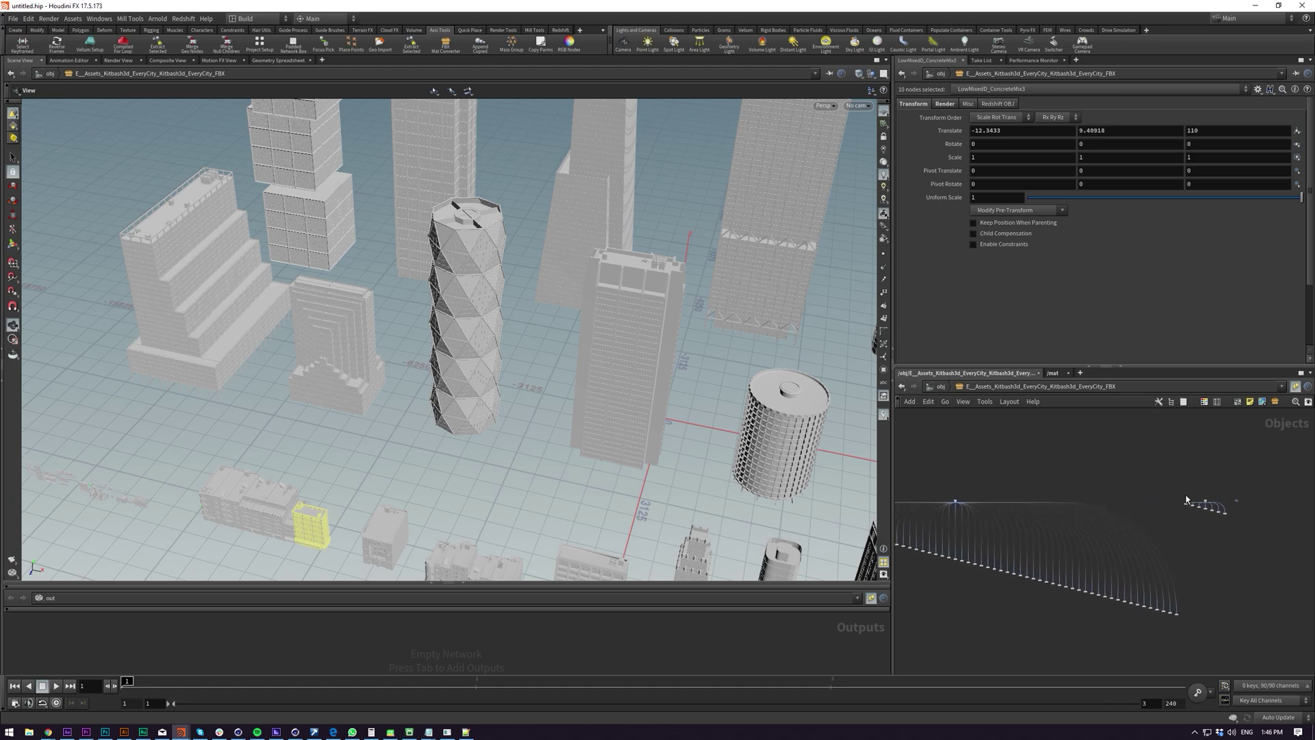
scroll(1186, 500, "up", 6)
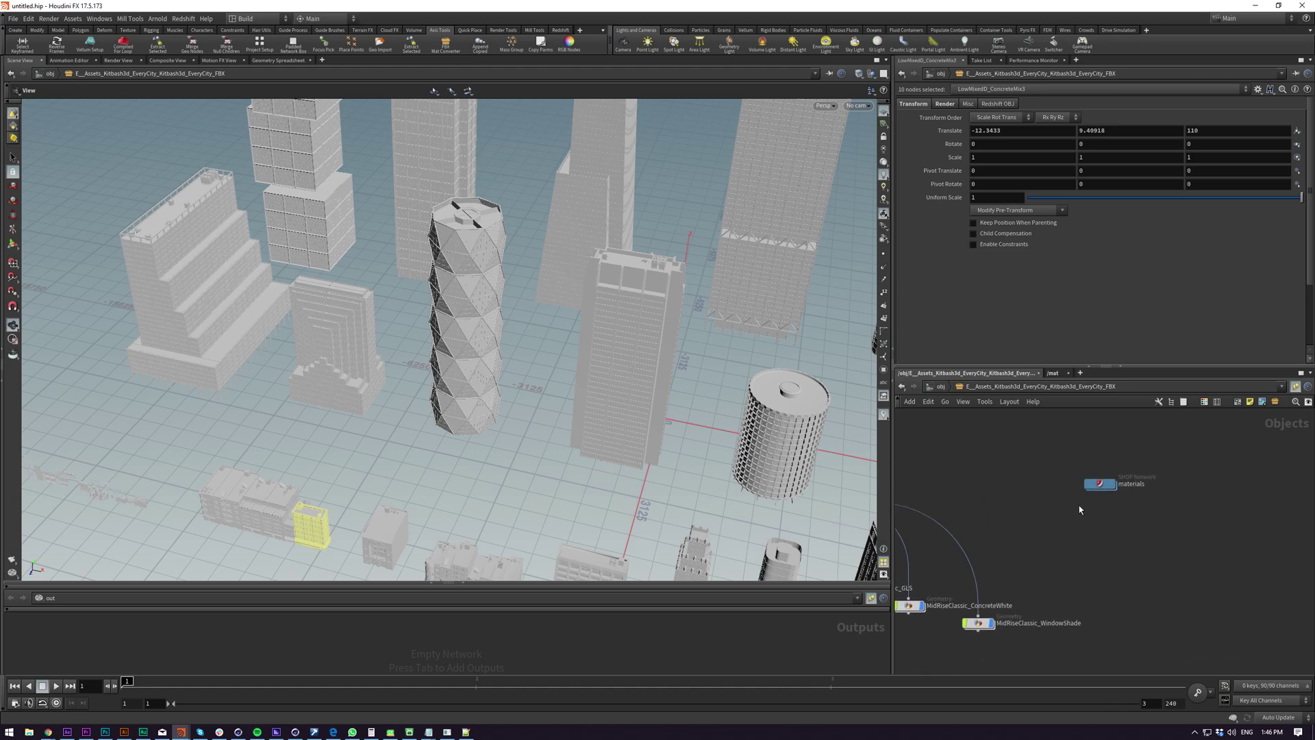
left_click_drag(1080, 509, 1217, 421)
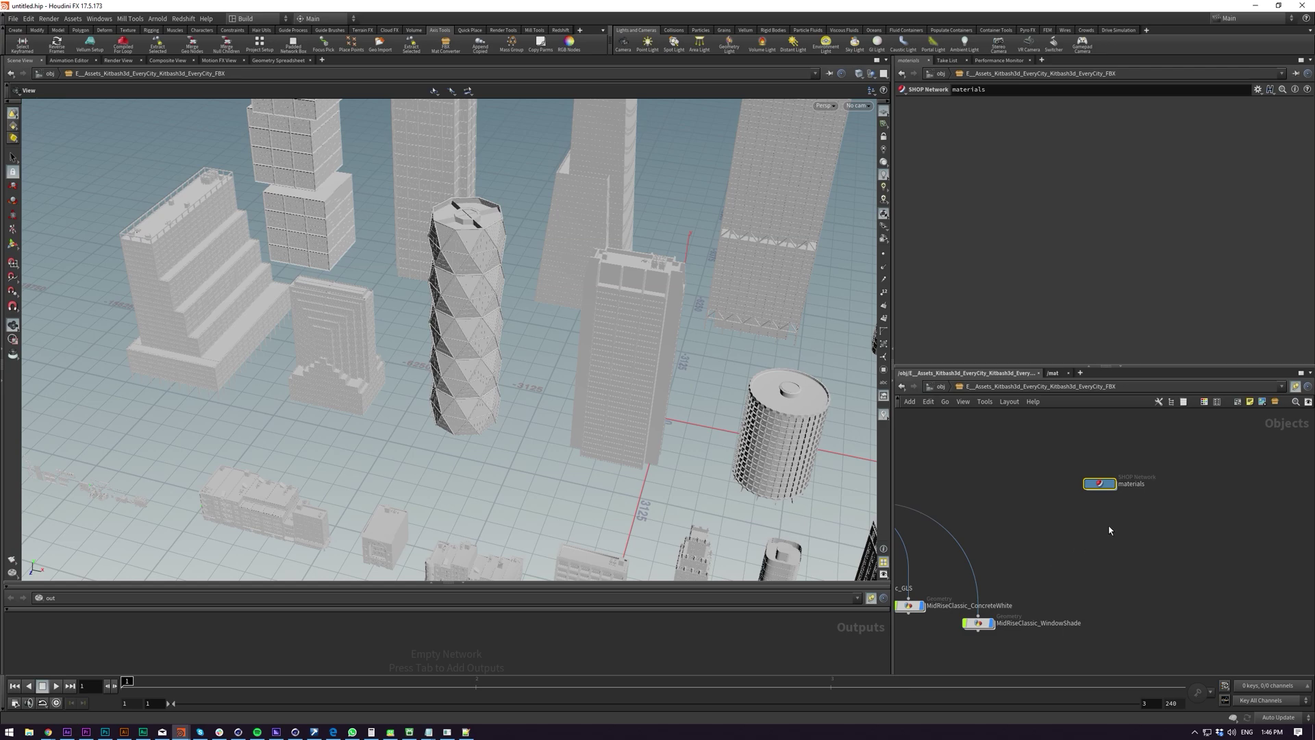
middle_click_drag(1068, 516, 1034, 532)
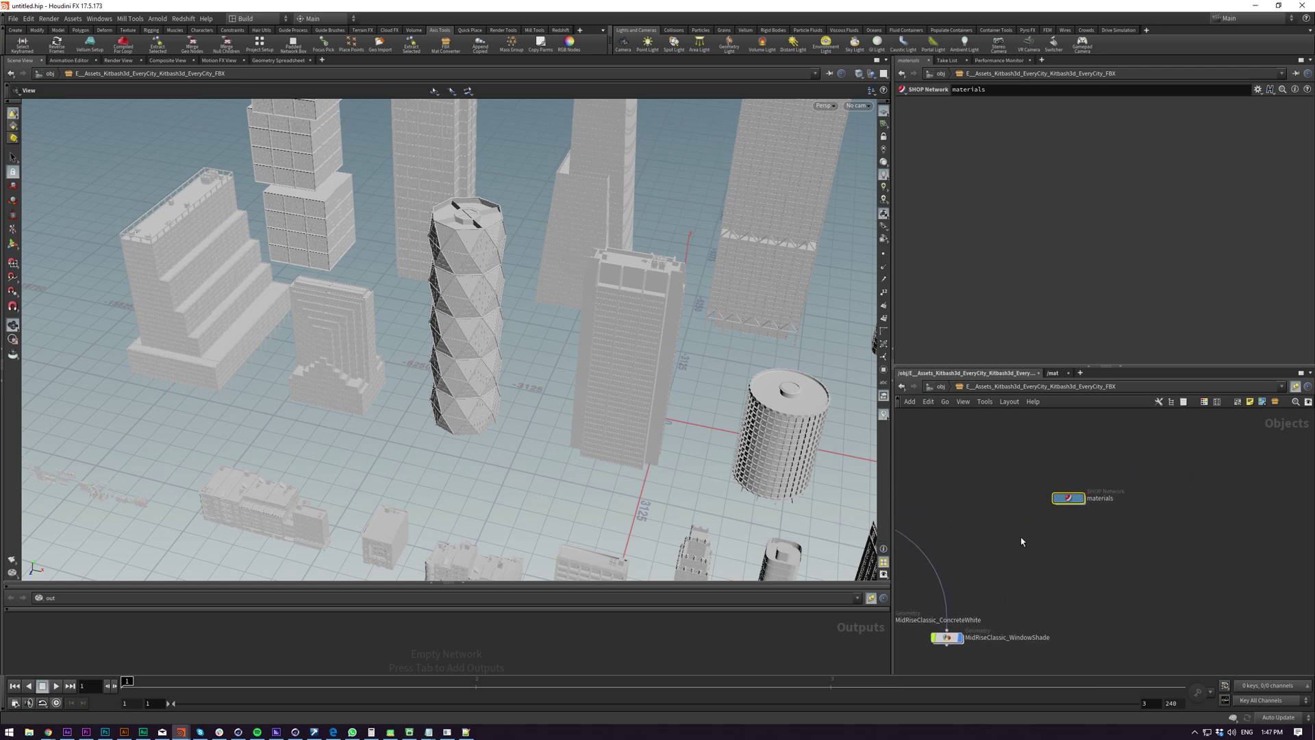
left_click(942, 388)
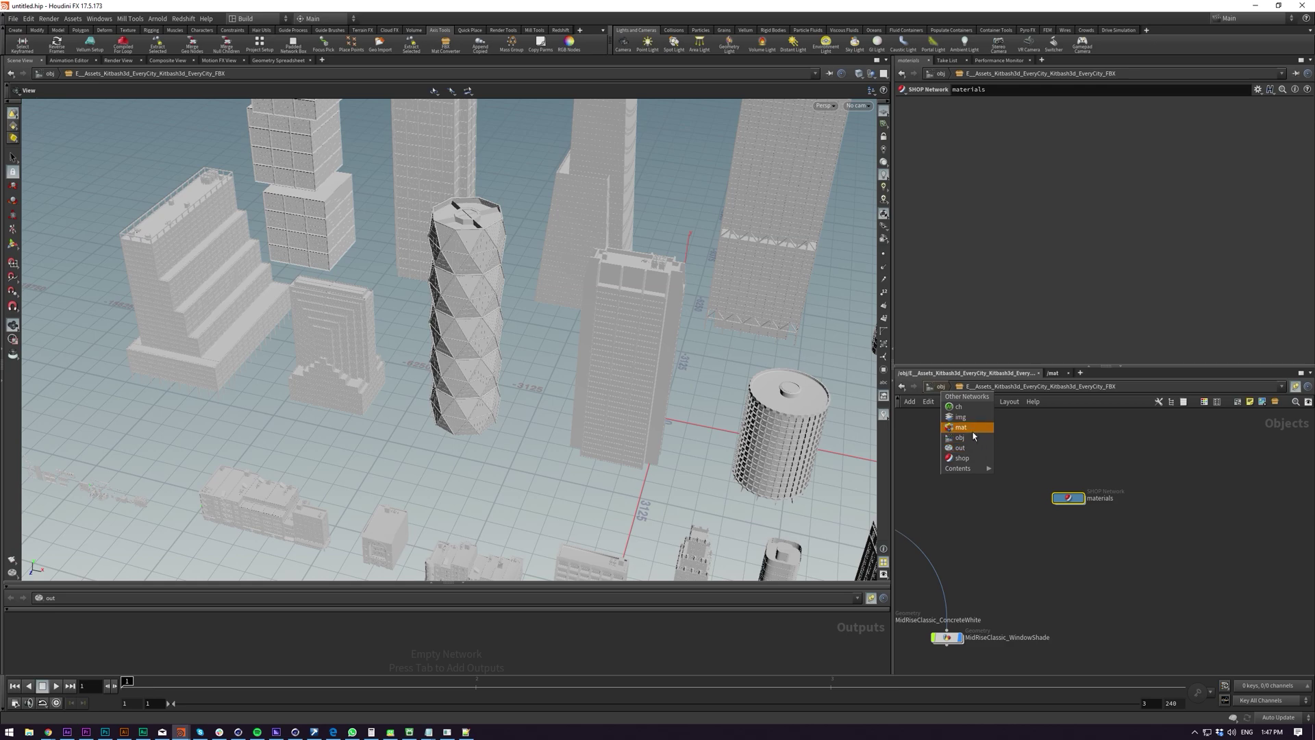
left_click(1060, 582)
key("Tab")
type("mat")
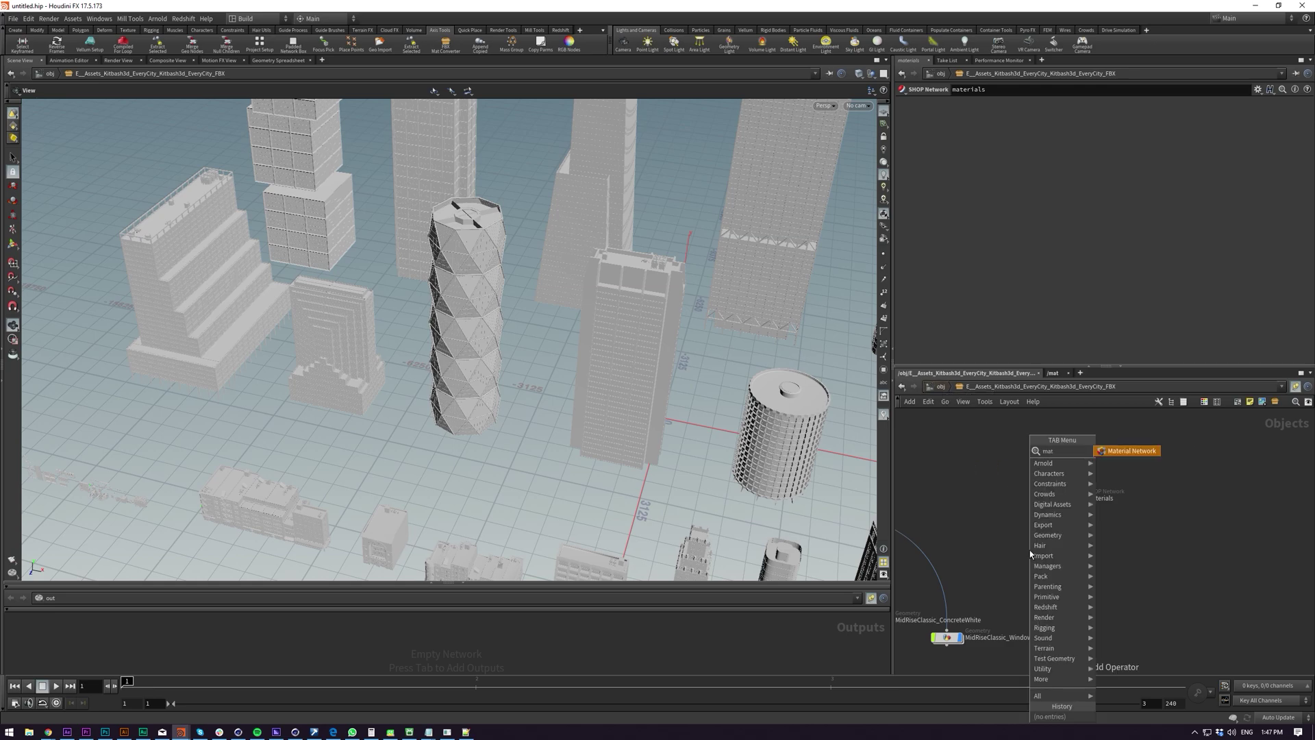
key("Escape")
key("Tab")
type("SHOP")
key("Return")
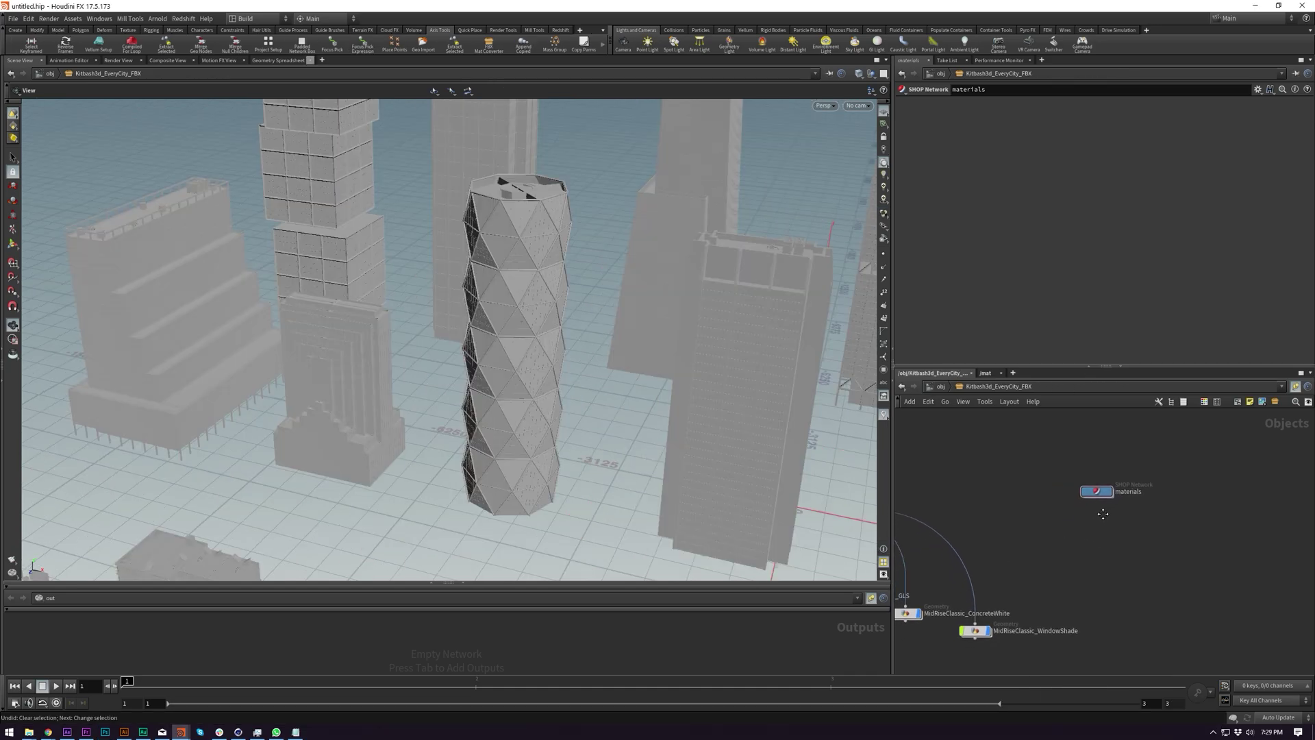
- Open the materials SHOP network and examine its grid of shader subnetworks, selecting the GLS one
middle_click_drag(1085, 517, 1102, 498)
double_click(1102, 496)
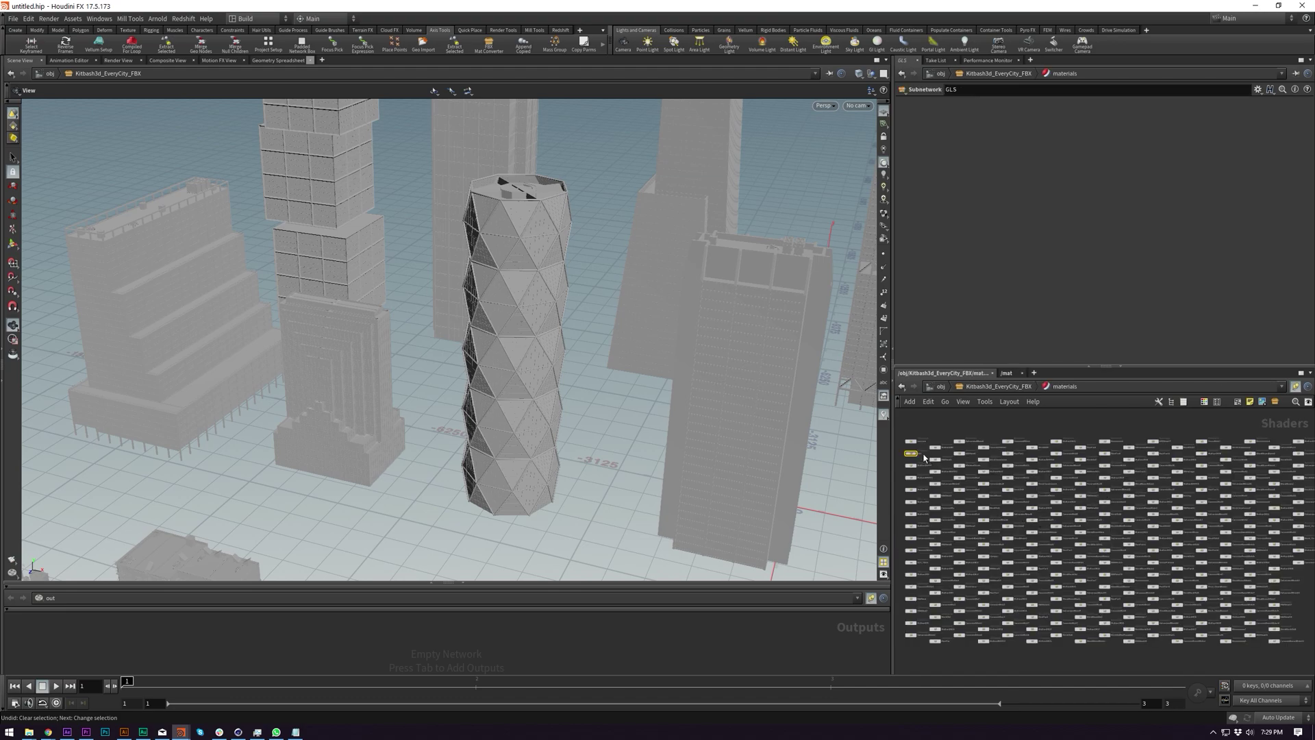
scroll(937, 453, "up", 5)
scroll(938, 454, "down", 6)
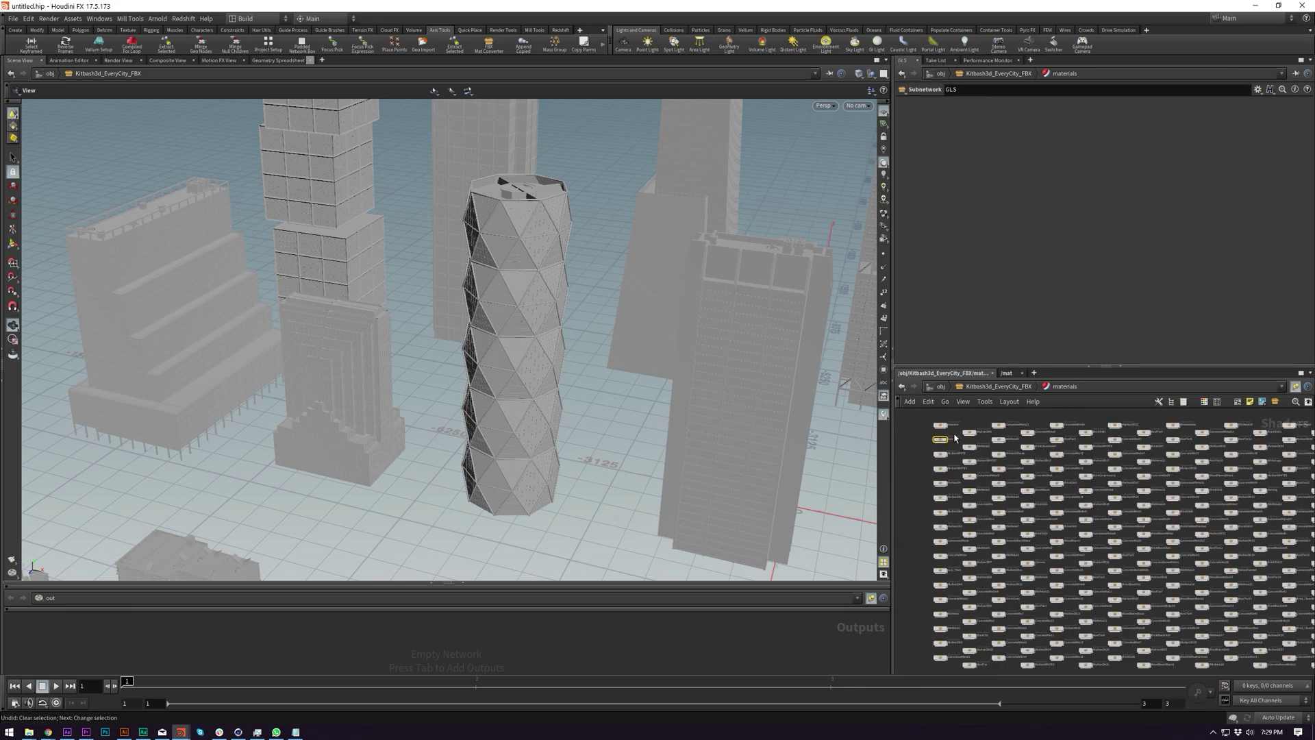
scroll(959, 464, "down", 5)
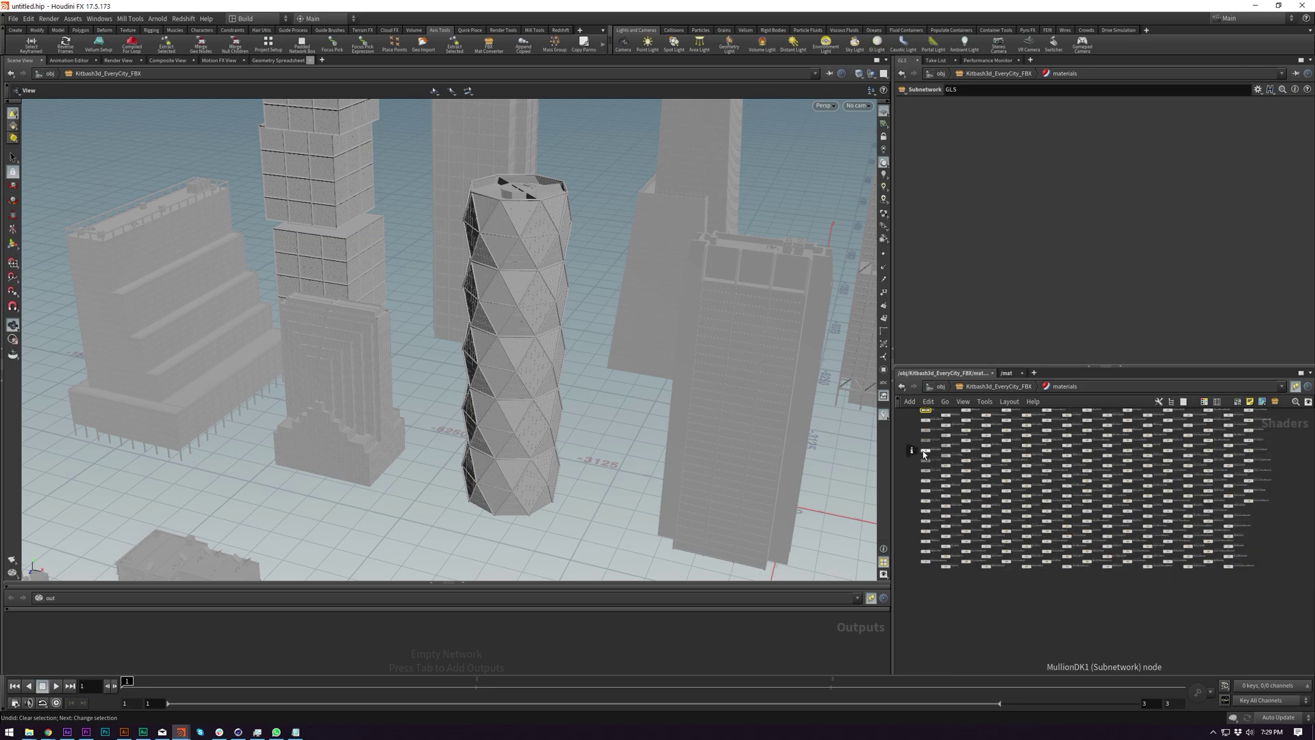
scroll(946, 495, "up", 5)
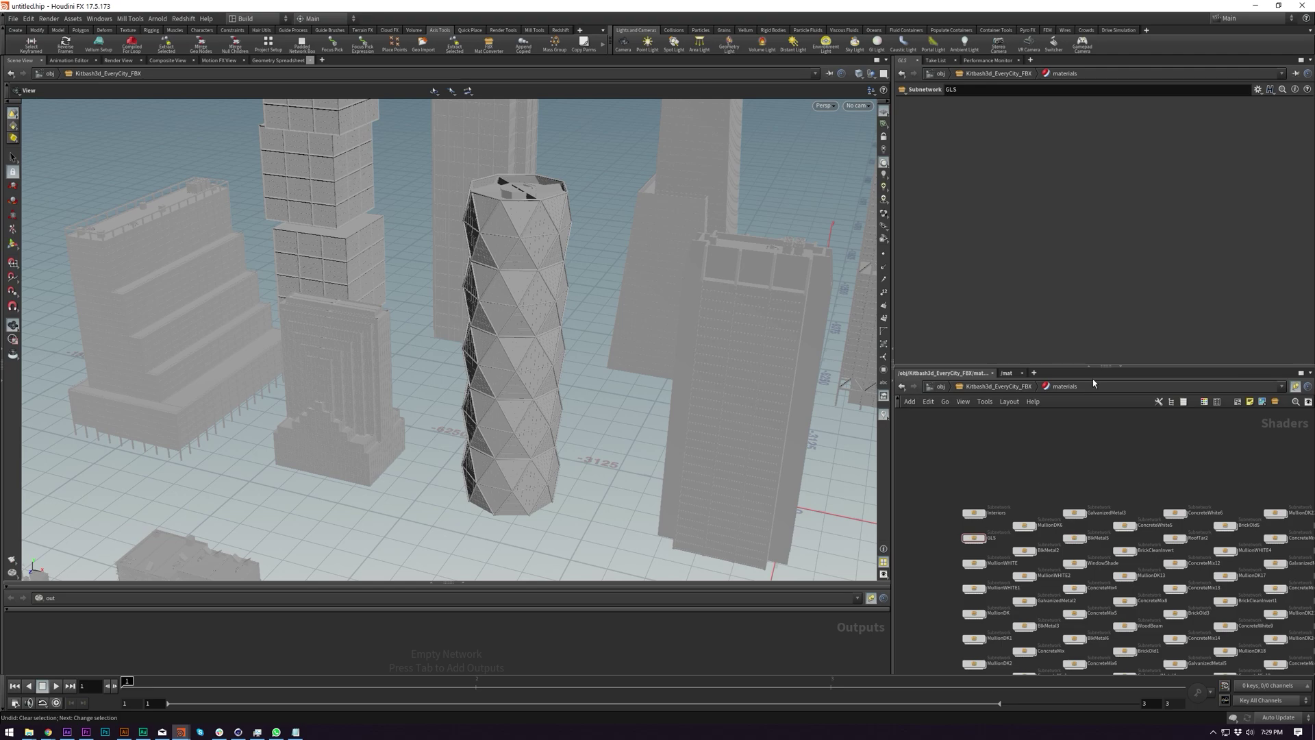
middle_click_drag(925, 544, 940, 488)
left_click_drag(940, 485, 985, 487)
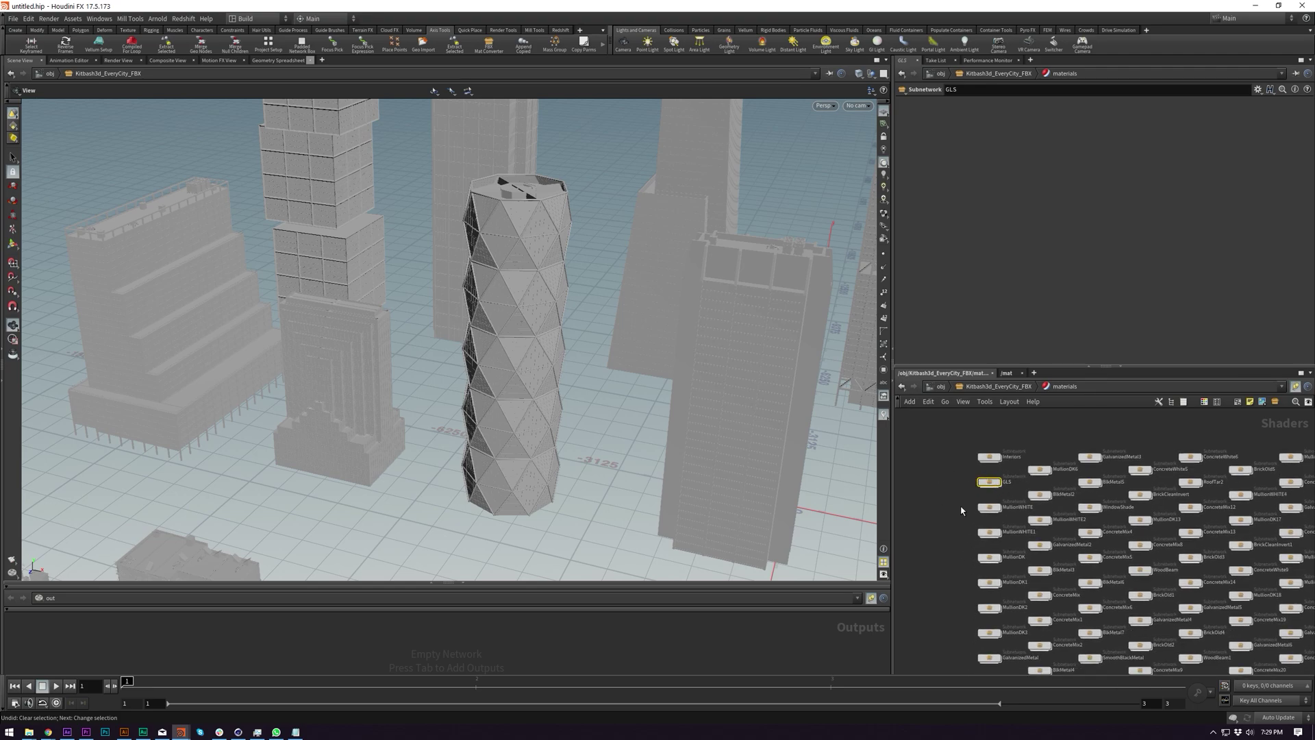
- Find all nodes matching "gls", lay the GLS and GLS_Thick subnetworks out side by side, and move them clear of the grid
middle_click_drag(979, 492, 976, 462)
key("ctrl+f")
type("gls")
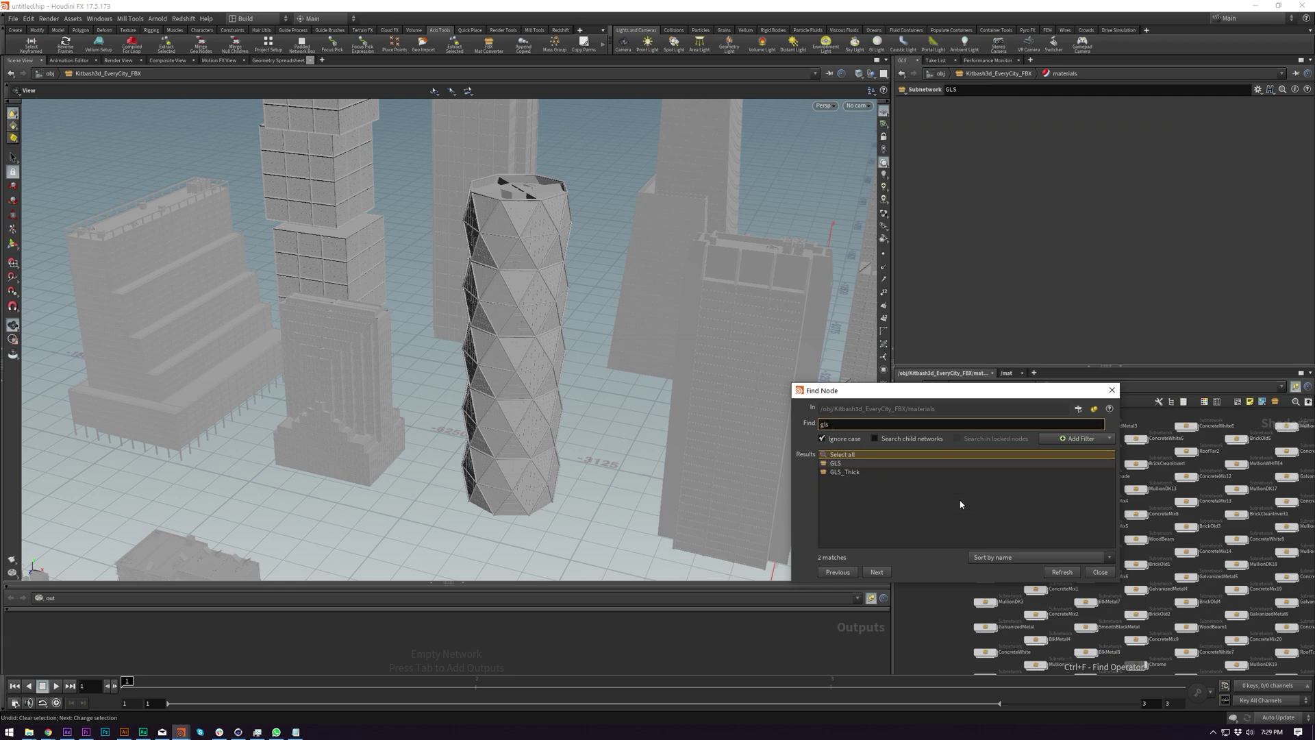
key("Return")
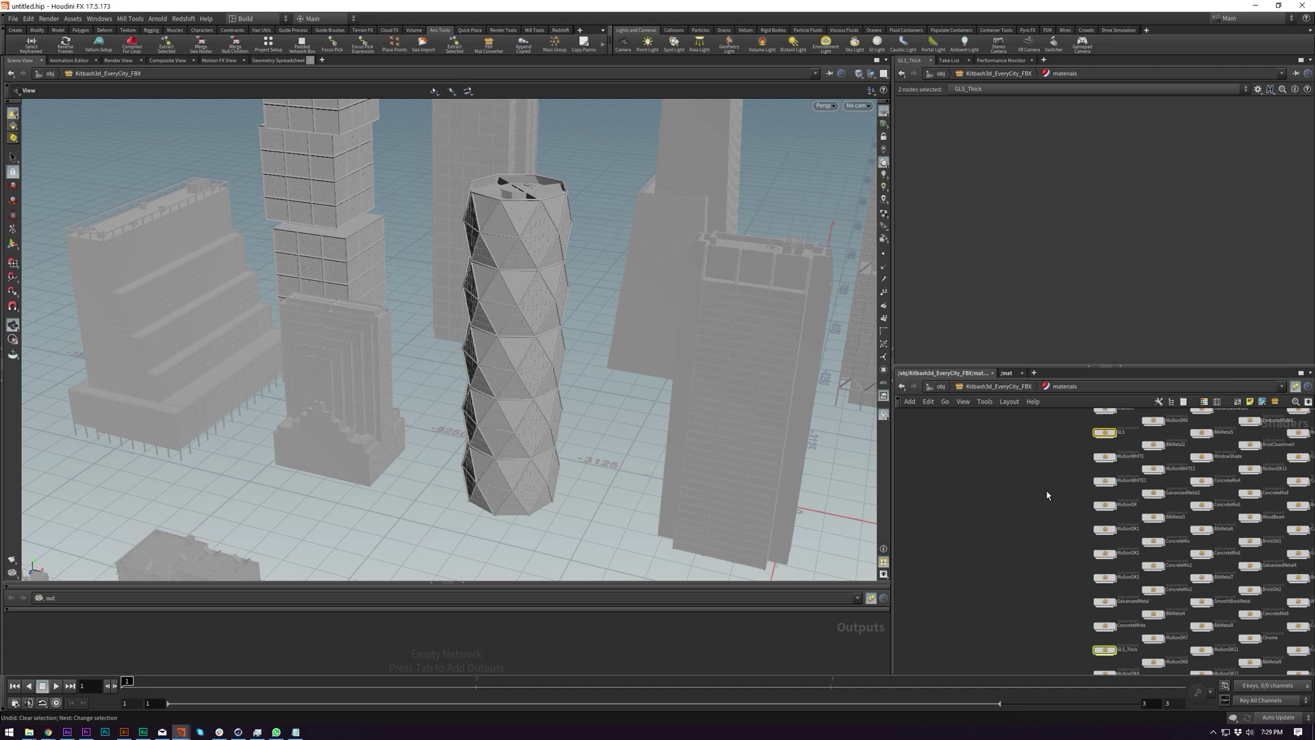
key("l")
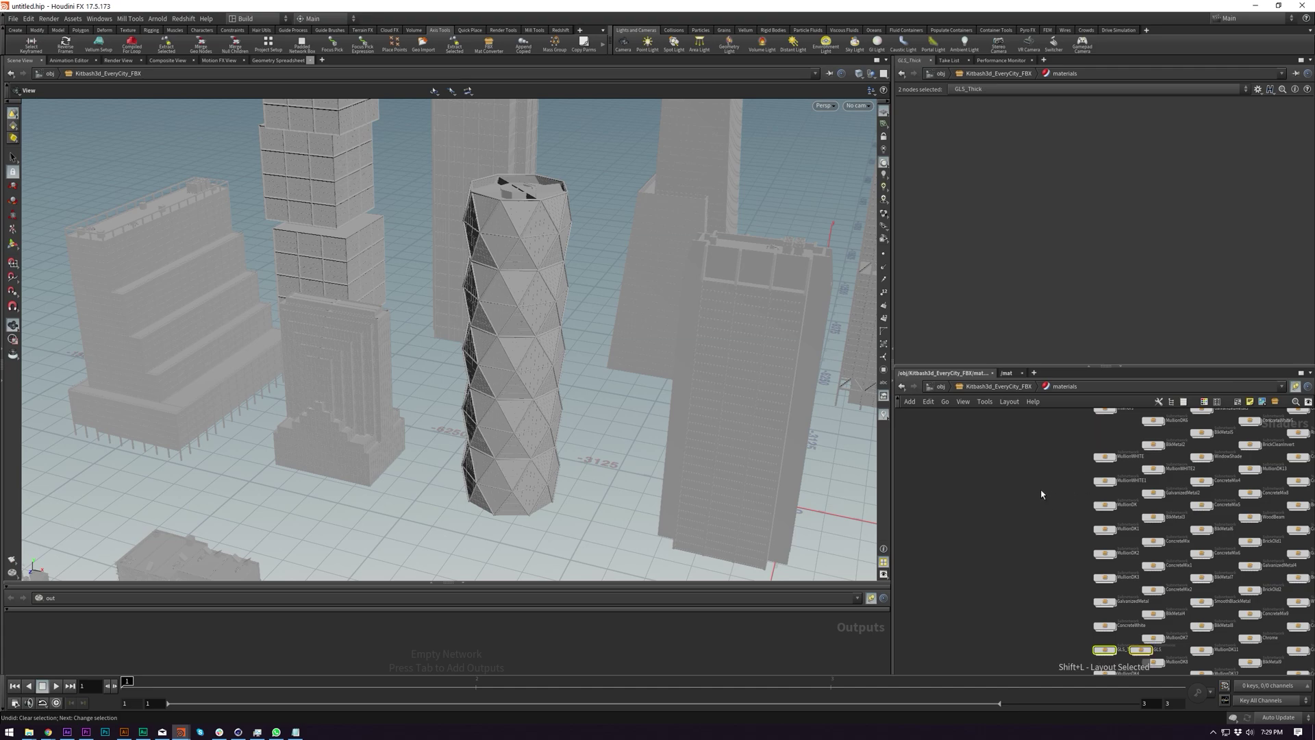
left_click_drag(1104, 650, 981, 552)
left_click(914, 491)
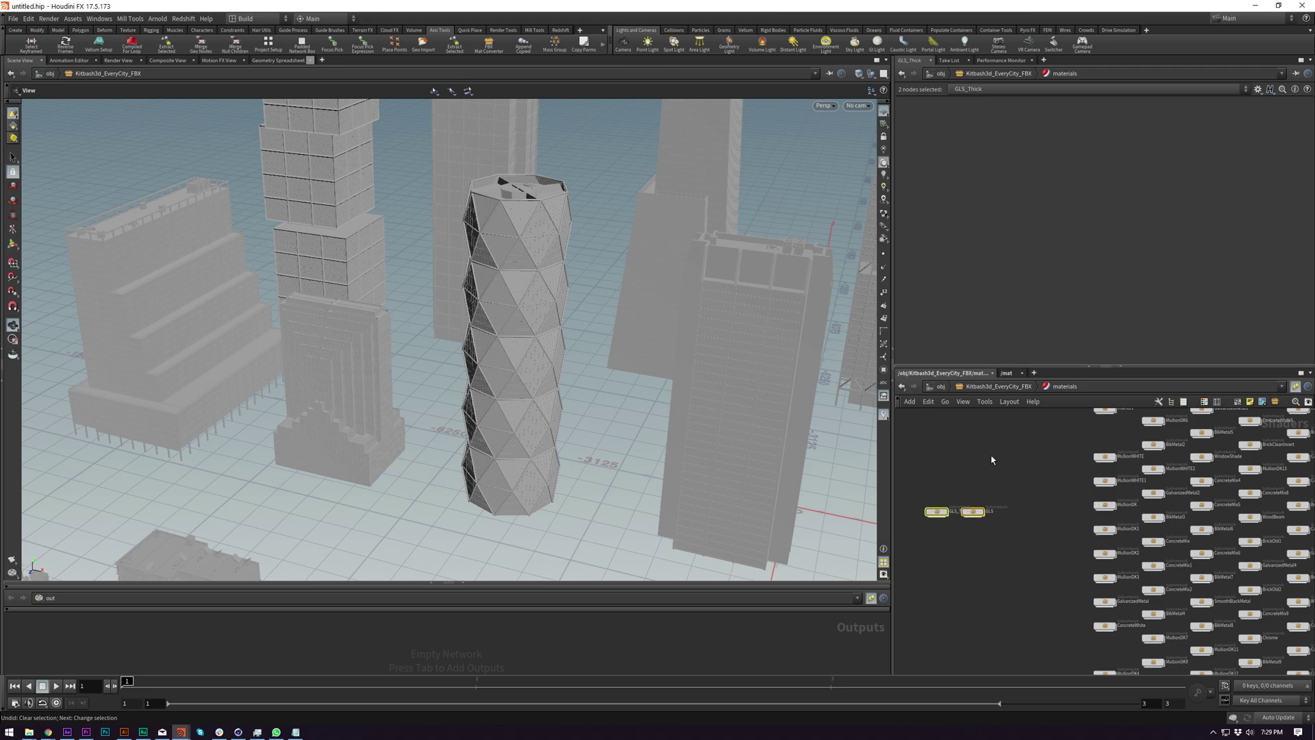
- Find the WindowShade subnetwork by searching for "win" and place it just above the two GLS nodes
key("ctrl+f")
type("win")
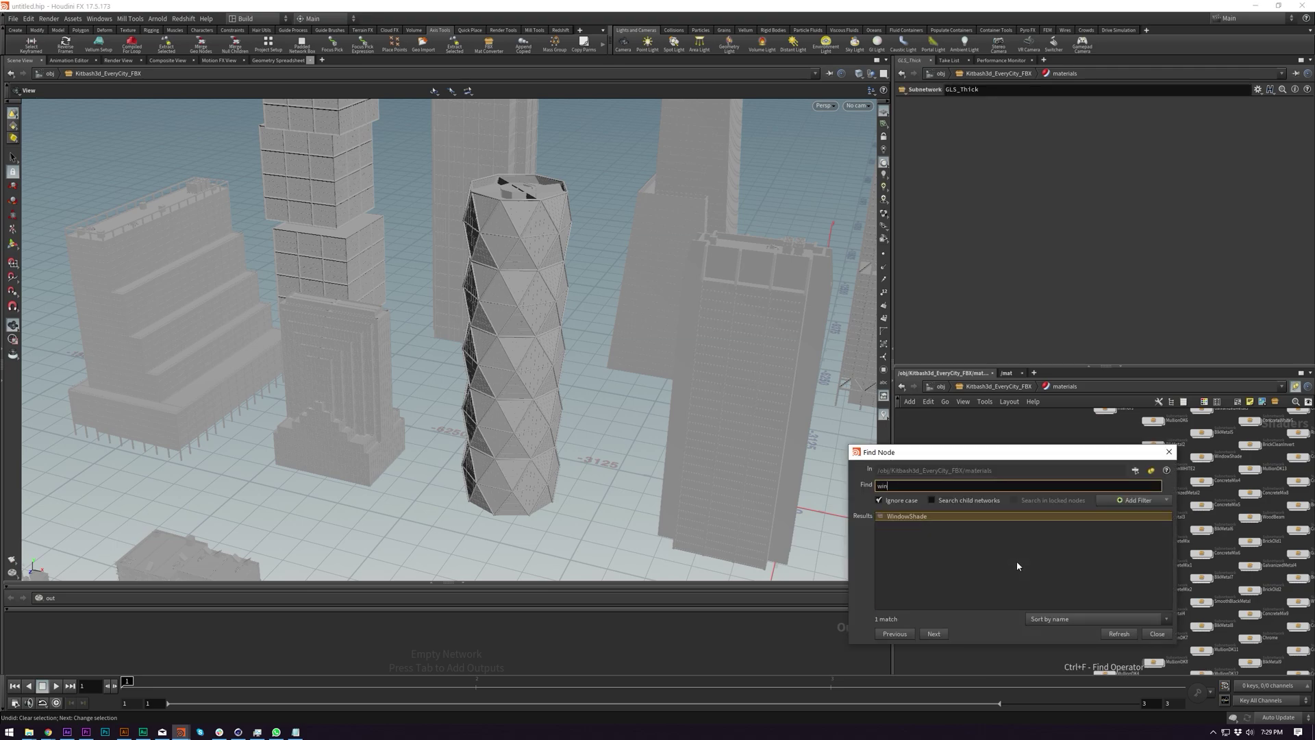
key("Return")
scroll(1134, 586, "down", 7)
left_click_drag(1130, 580, 1021, 596)
scroll(1019, 602, "up", 3)
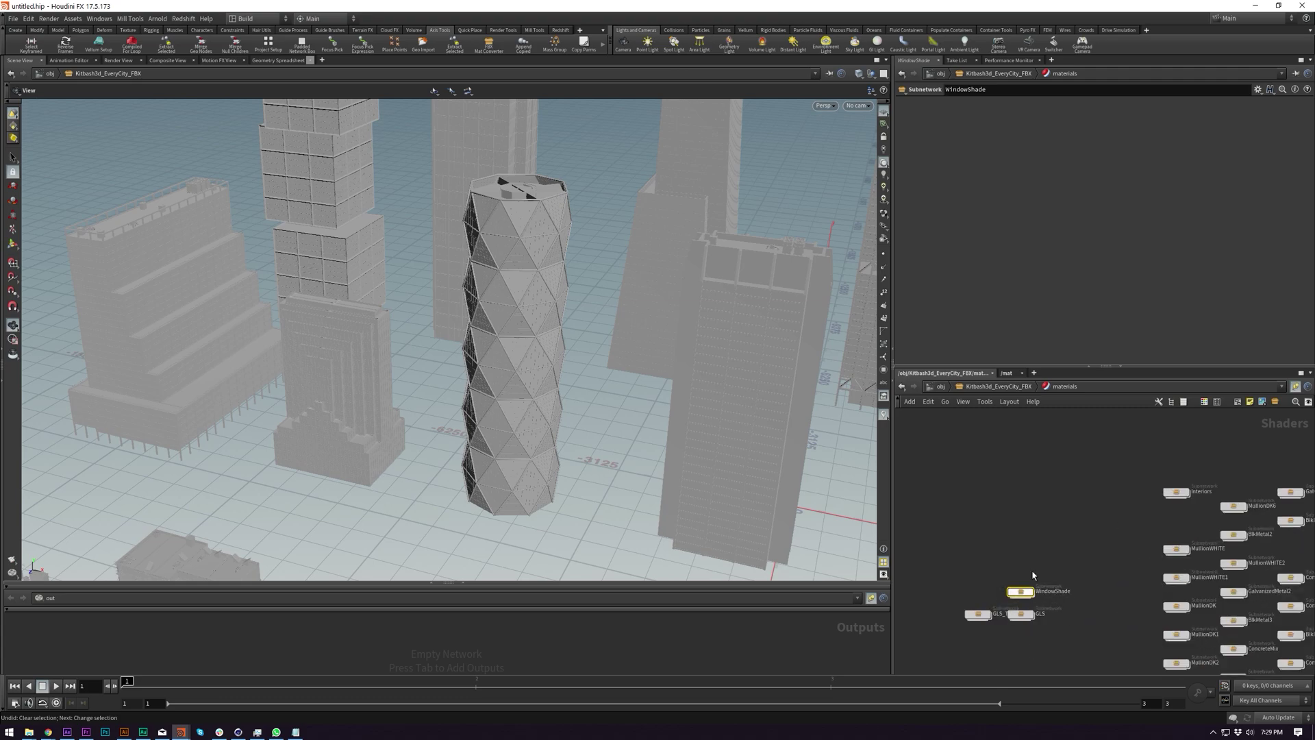
- Add a Redshift Network node above the WindowShade node and name it building_shader
key("Tab")
type("rn")
key("Return")
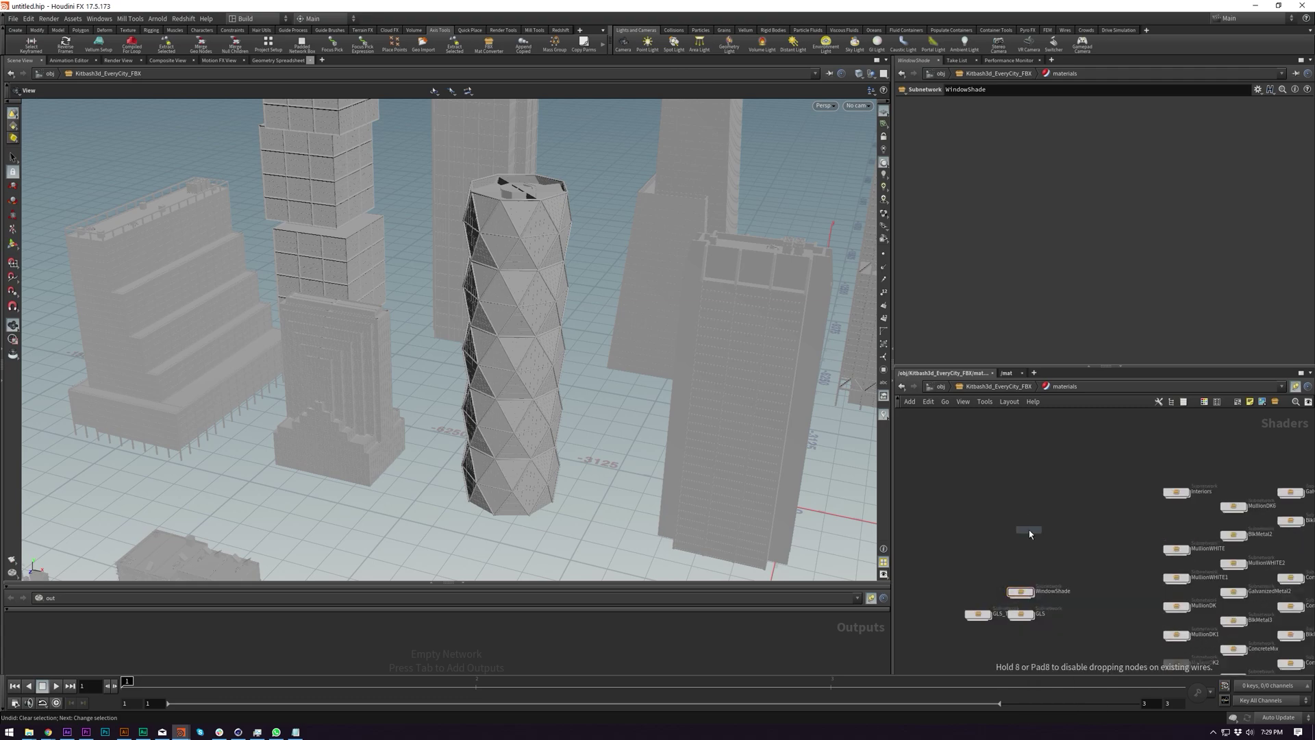
left_click(1029, 533)
double_click(1065, 529)
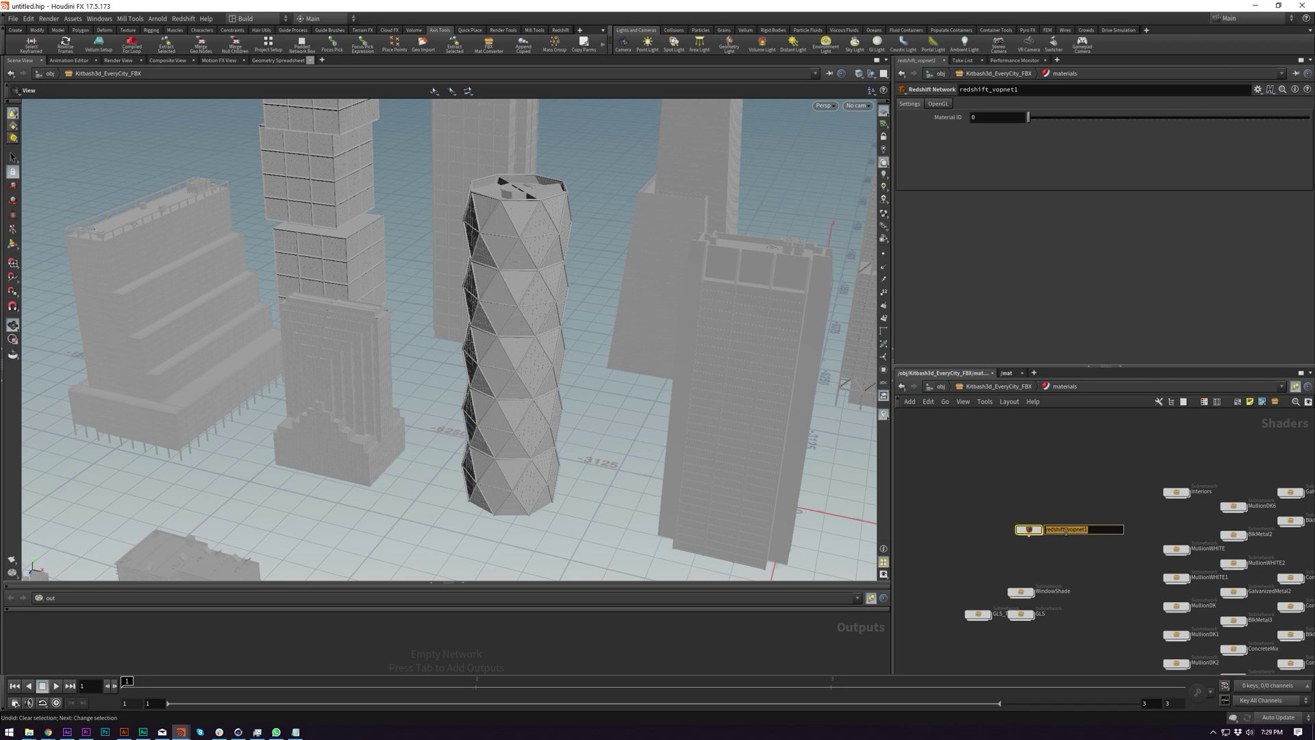
type("building_shader")
key("Return")
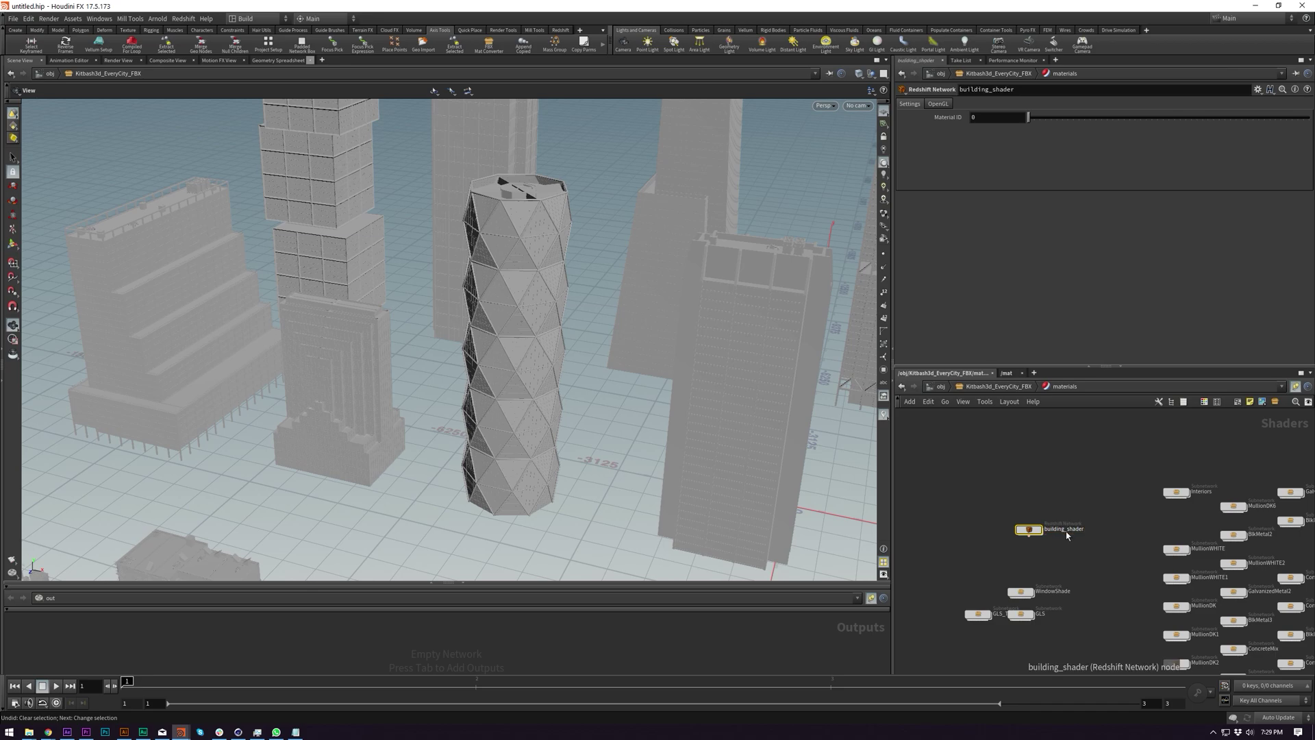
- Duplicate building_shader directly below itself and rename the copy window
left_click_drag(1030, 531, 1030, 558, "alt")
double_click(1052, 559)
type("window")
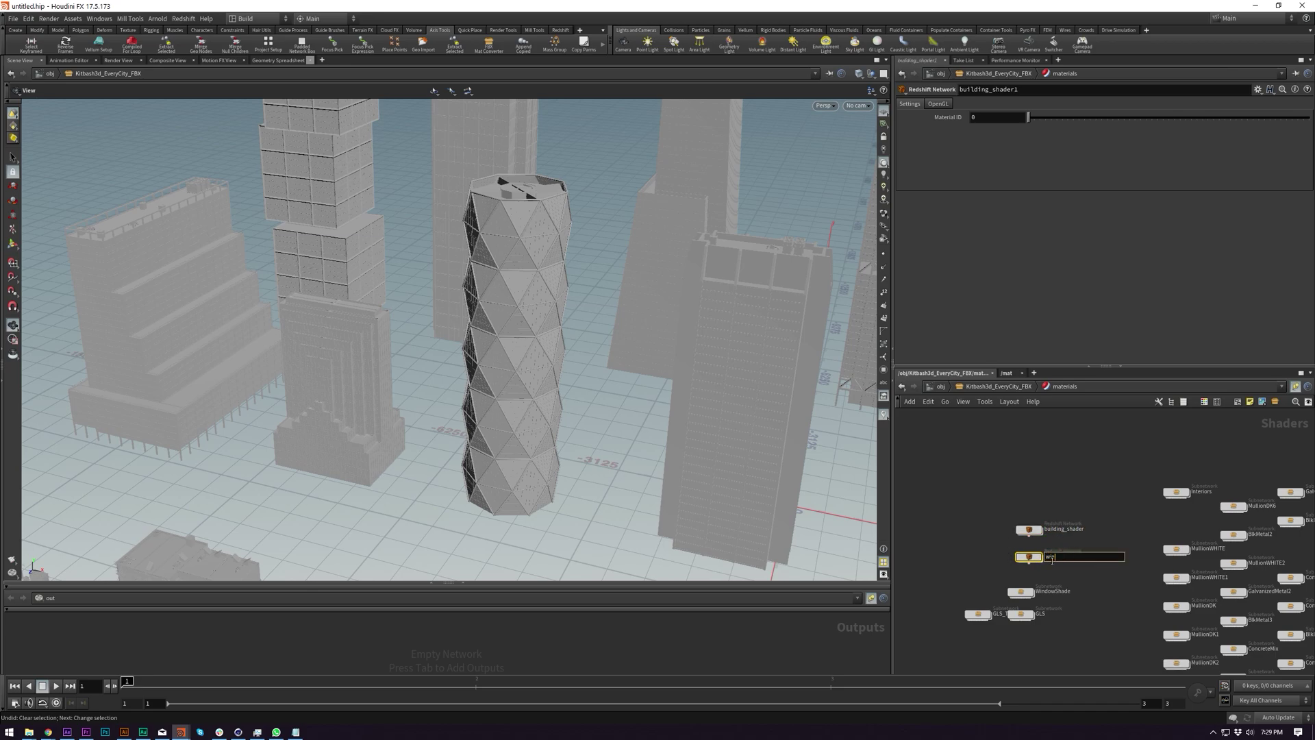
key("Return")
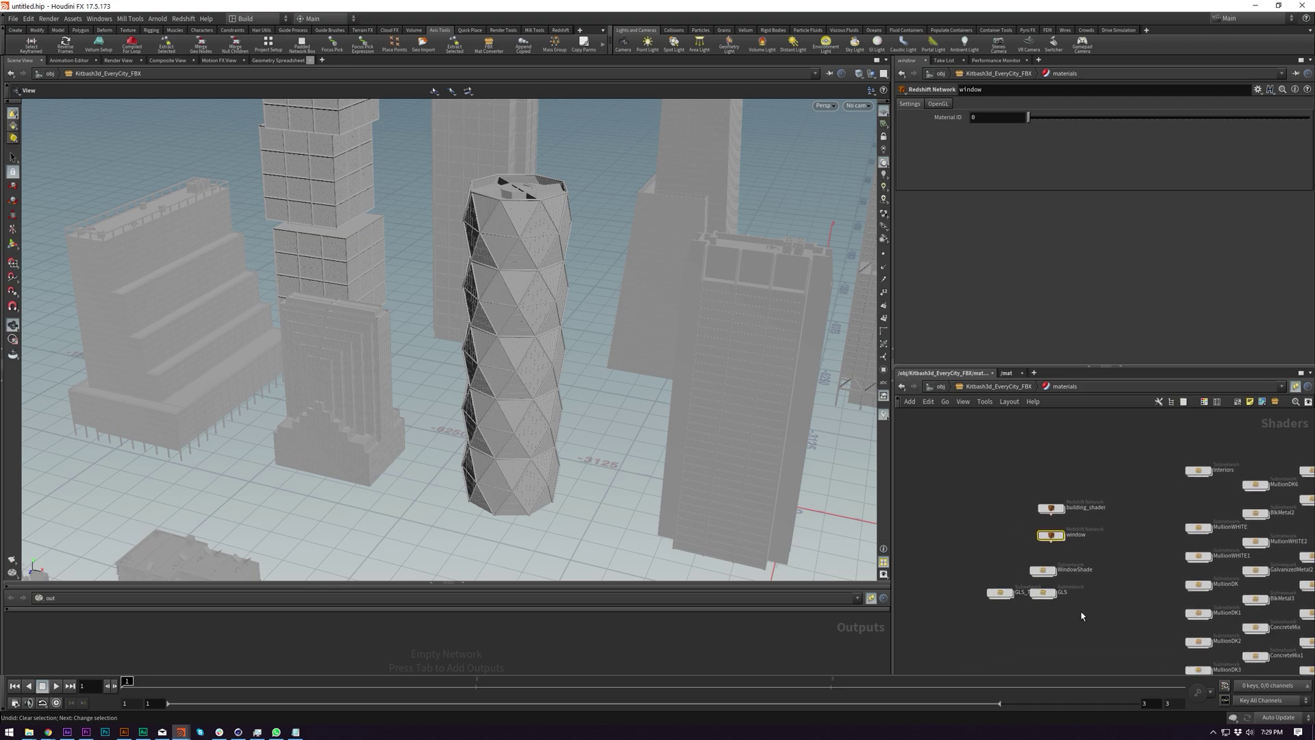
- Select all material nodes except building_shader, window, WindowShade and the two GLS nodes
middle_click_drag(1105, 598, 1066, 552)
left_click(1069, 549)
key("ctrl+a")
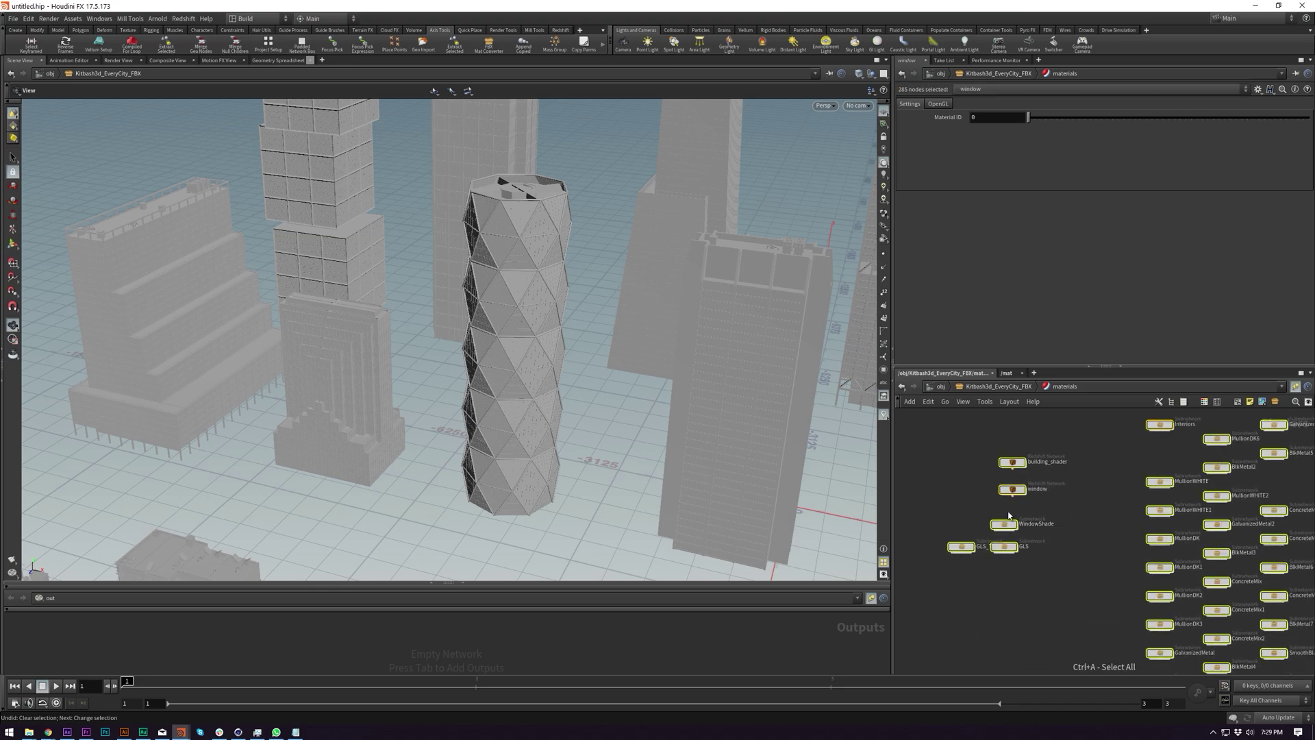
left_click_drag(906, 417, 1089, 610, "ctrl")
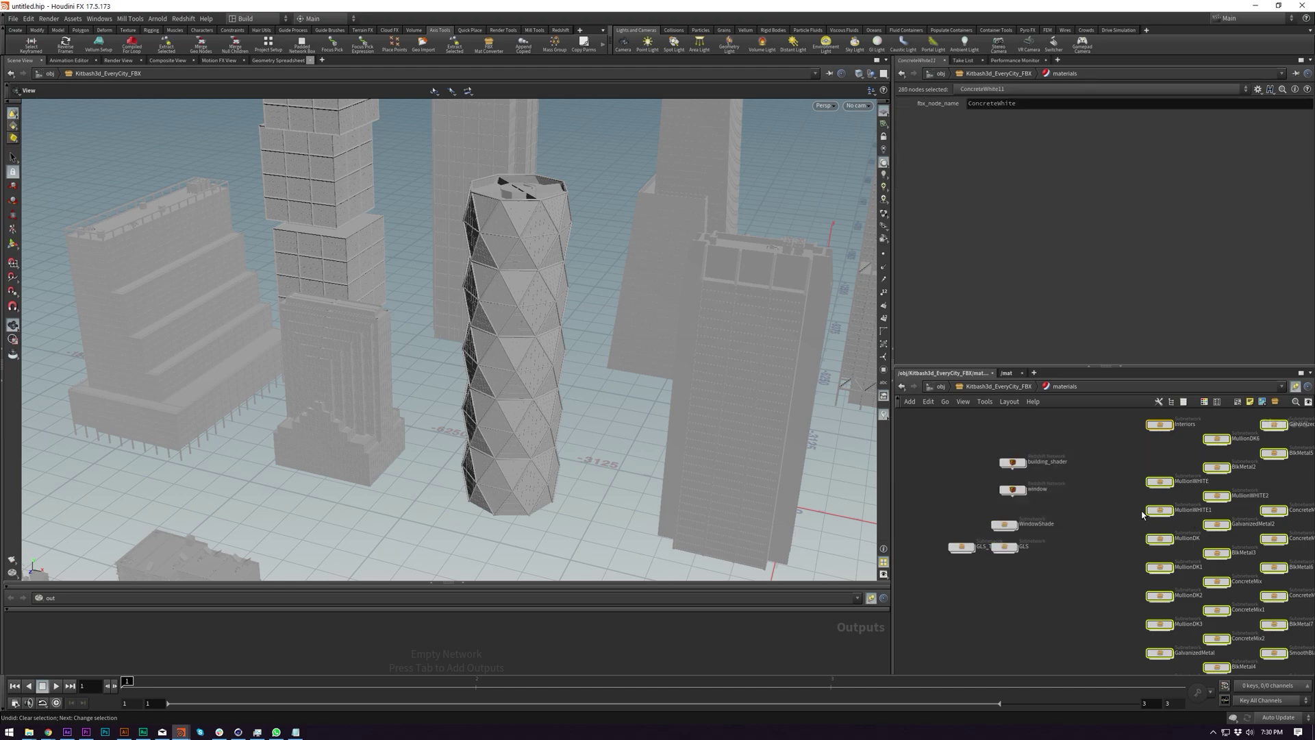
- Replace the selected materials with building_shader from the materials network, and clear the replaced subnetworks out of the network
left_click(500, 31)
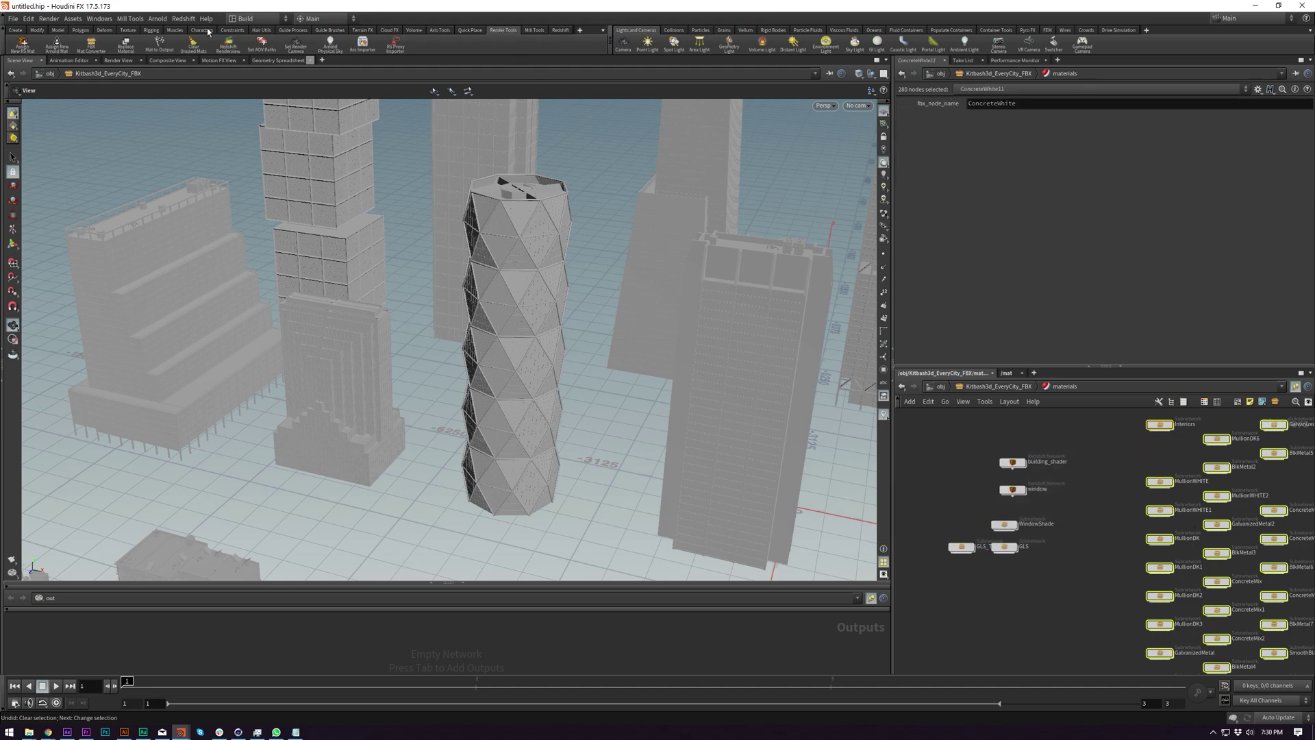
left_click(124, 46)
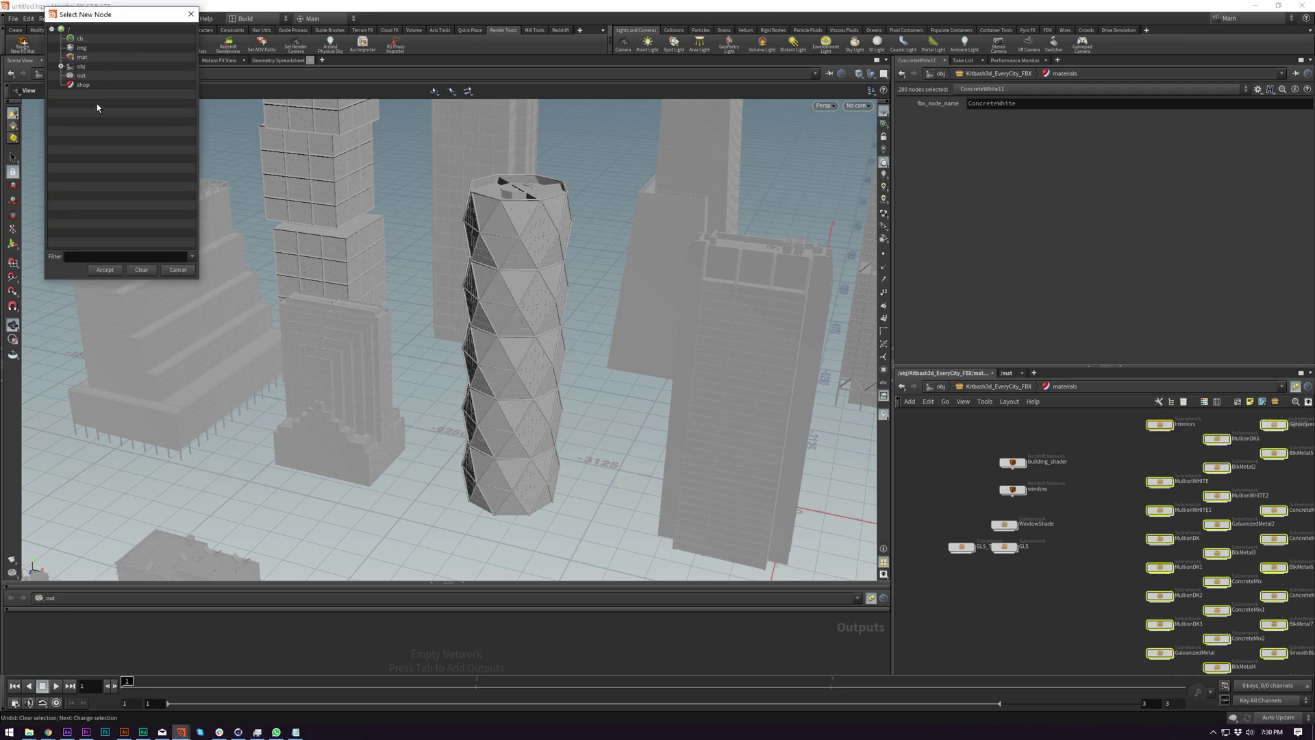
left_click(123, 257)
type("build")
left_click(61, 39)
left_click(70, 48)
left_click(80, 58)
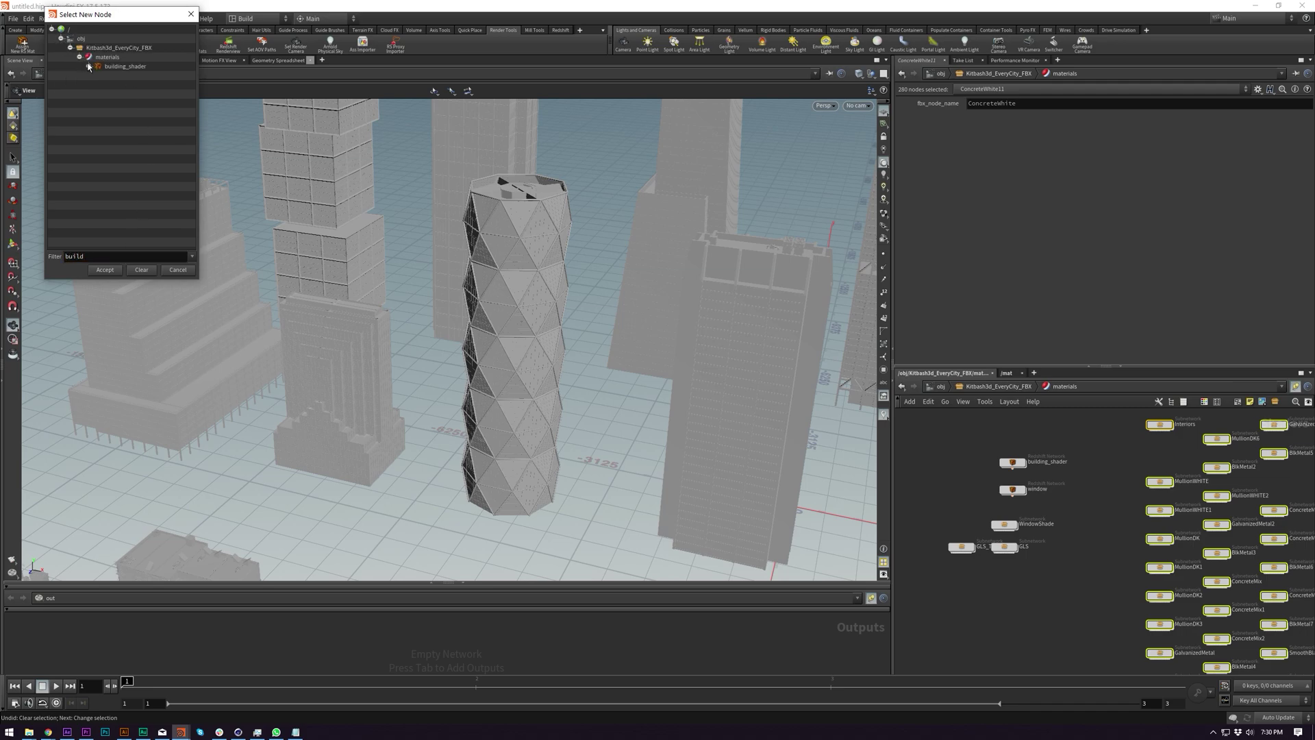
left_click(124, 67)
left_click(108, 270)
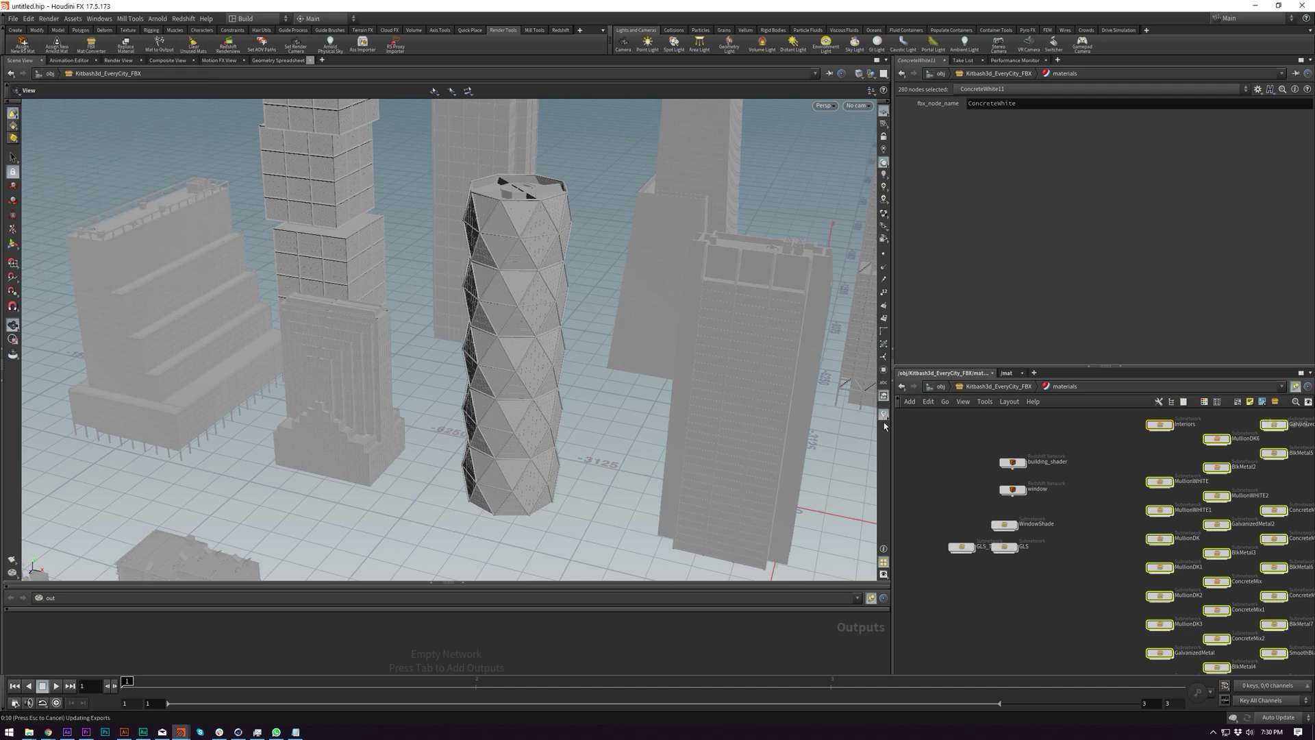
key("ctrl+z")
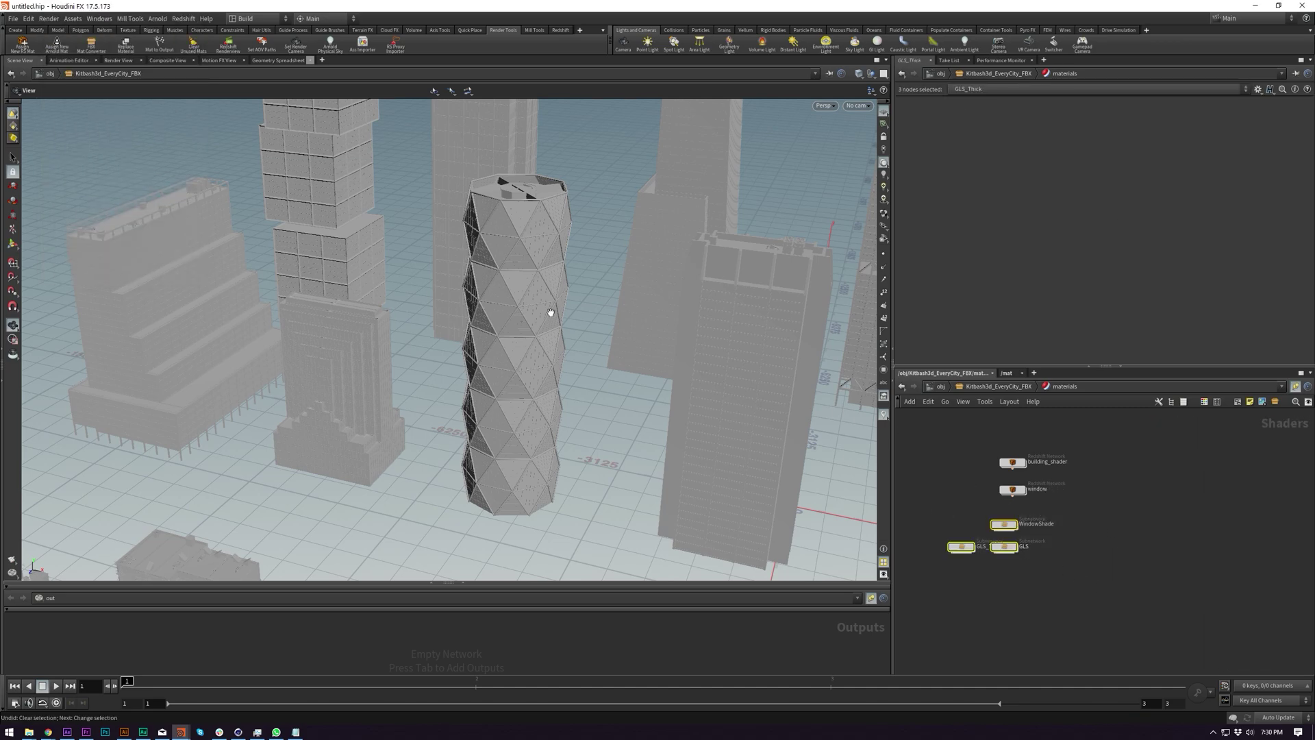
- Replace the selected WindowShade, GLS and GLS_Thick materials with the window shader from the materials network, filtering the node list by wind
left_click(121, 55)
left_click(88, 256)
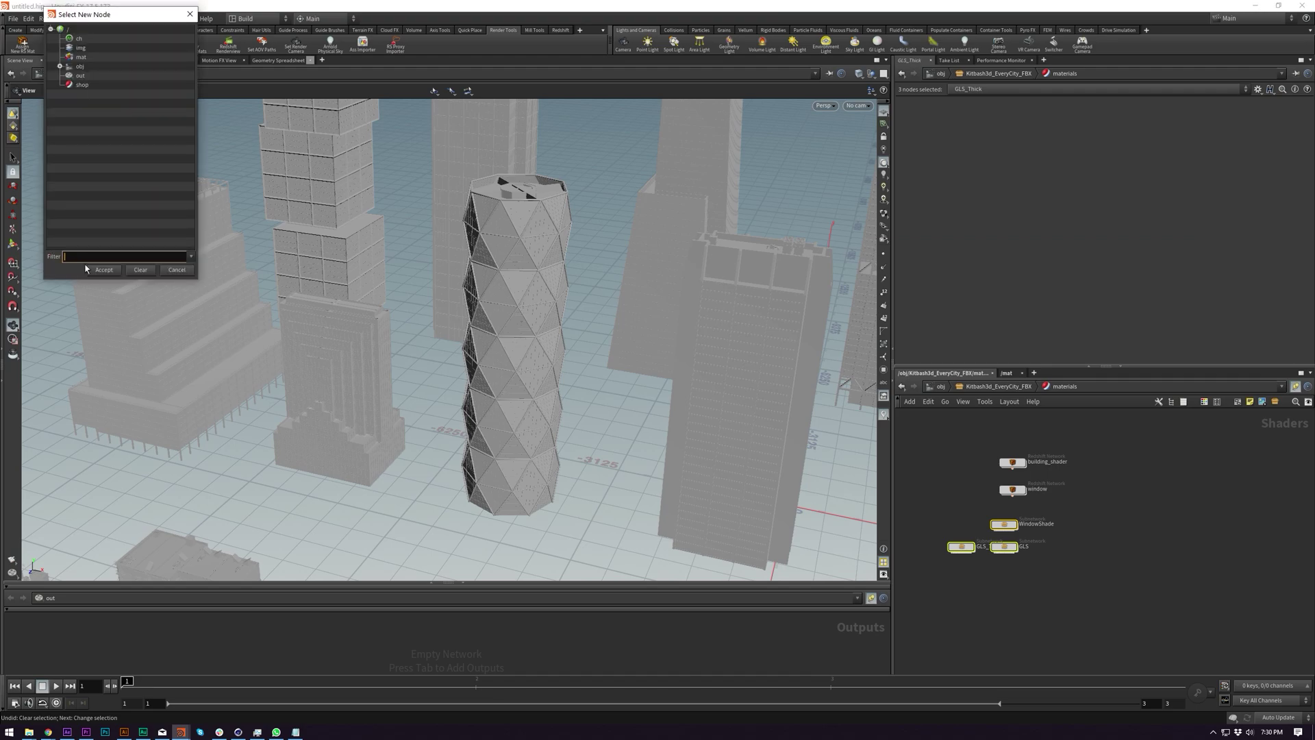
key("Return")
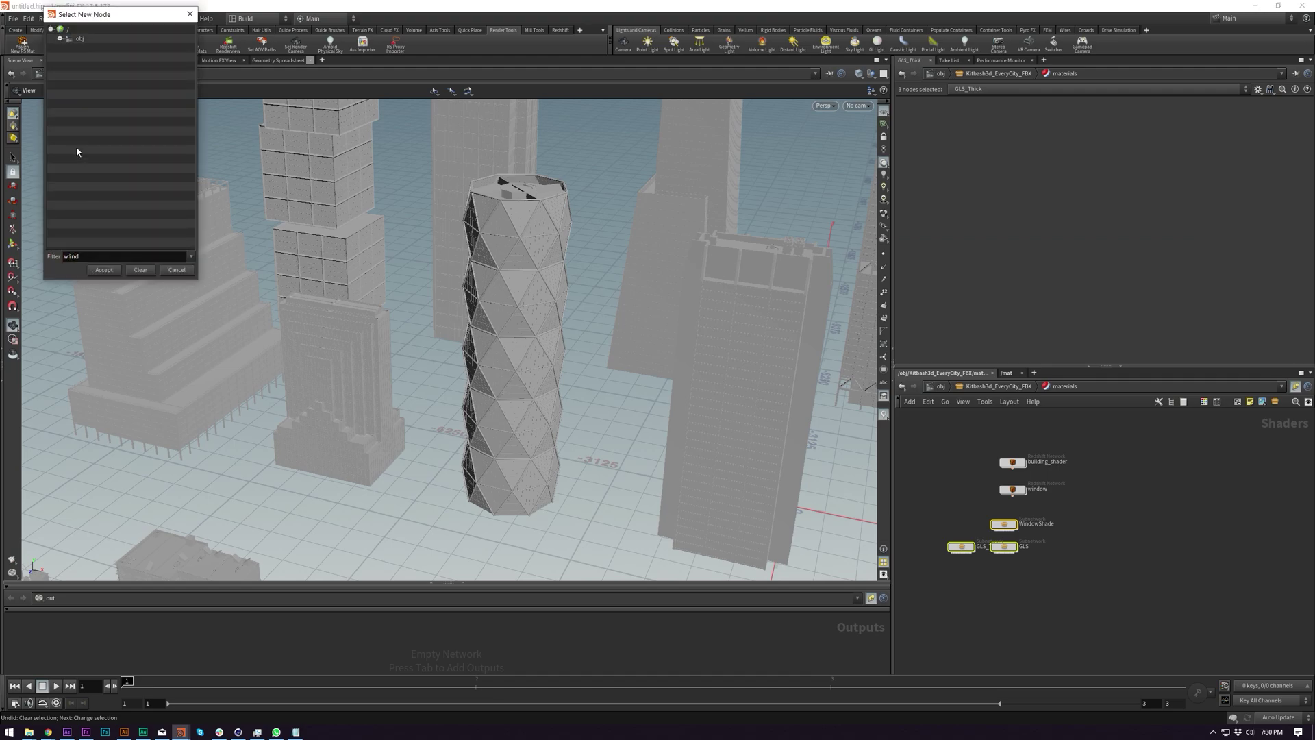
left_click(59, 39)
left_click(69, 47)
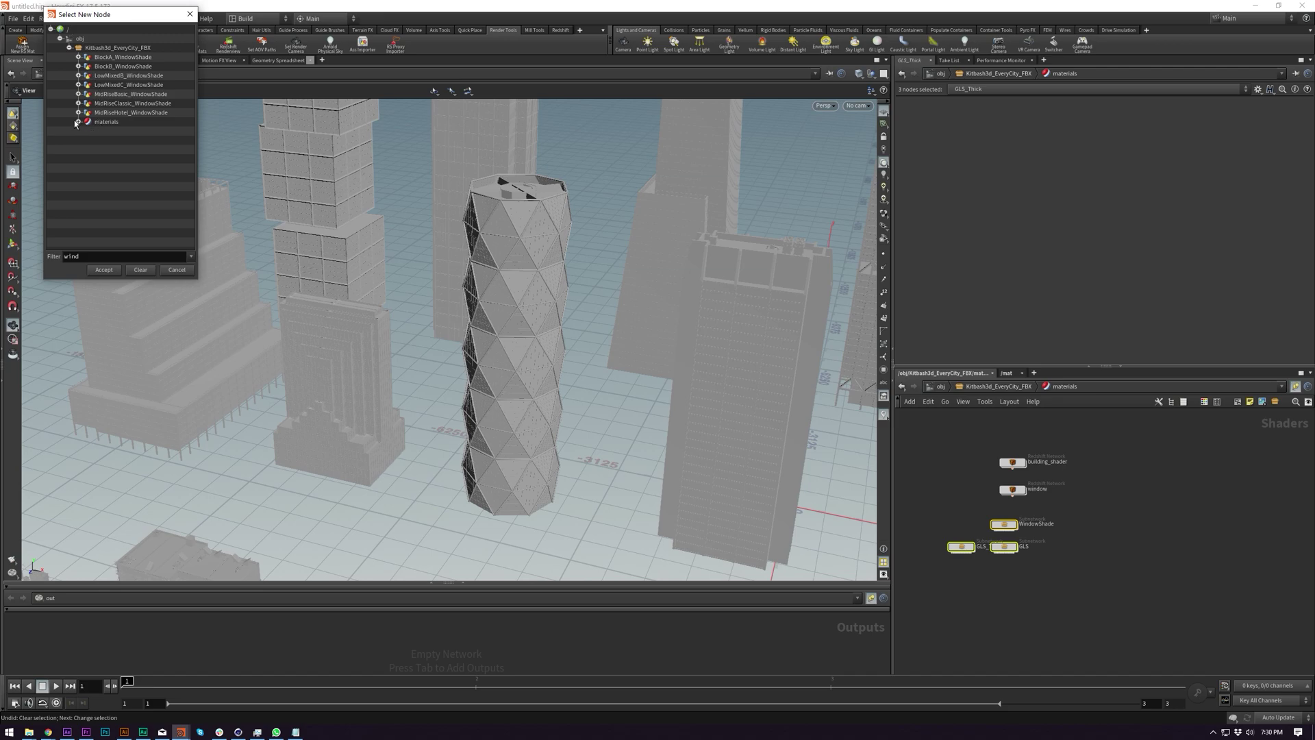
left_click(122, 131)
double_click(115, 159)
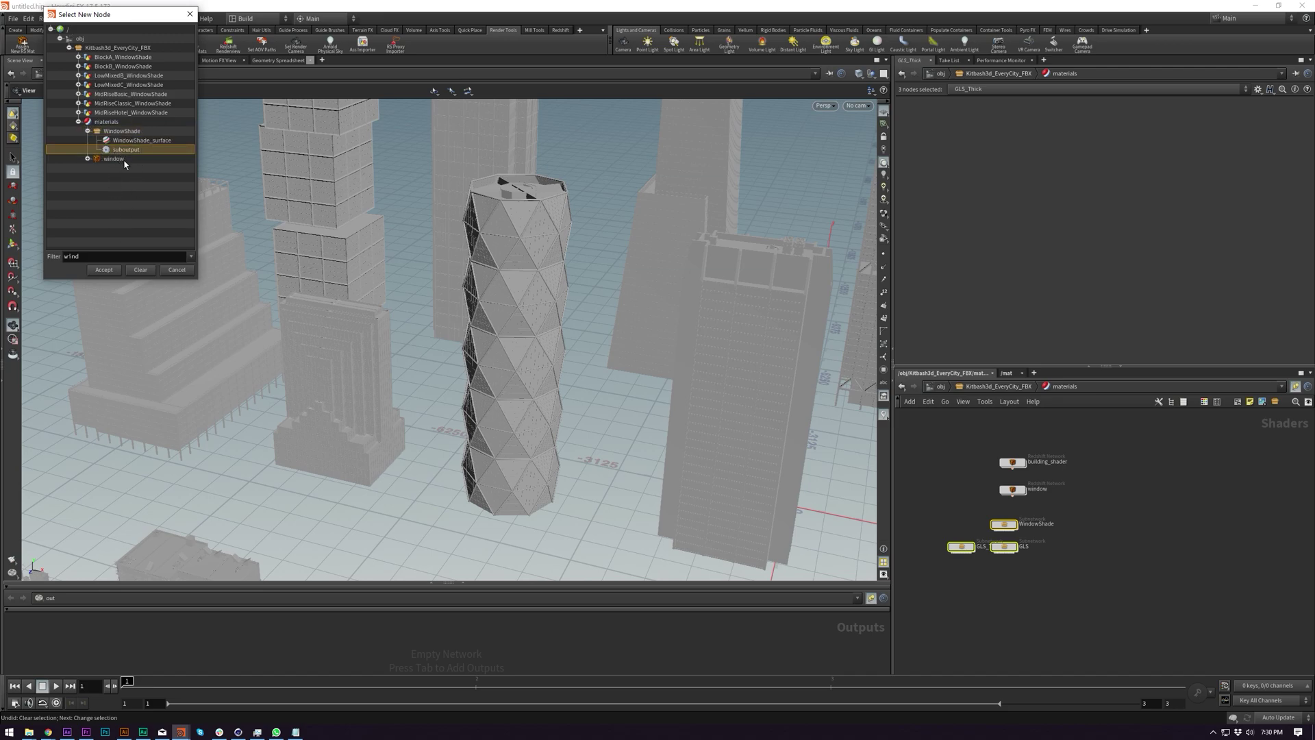
left_click(103, 270)
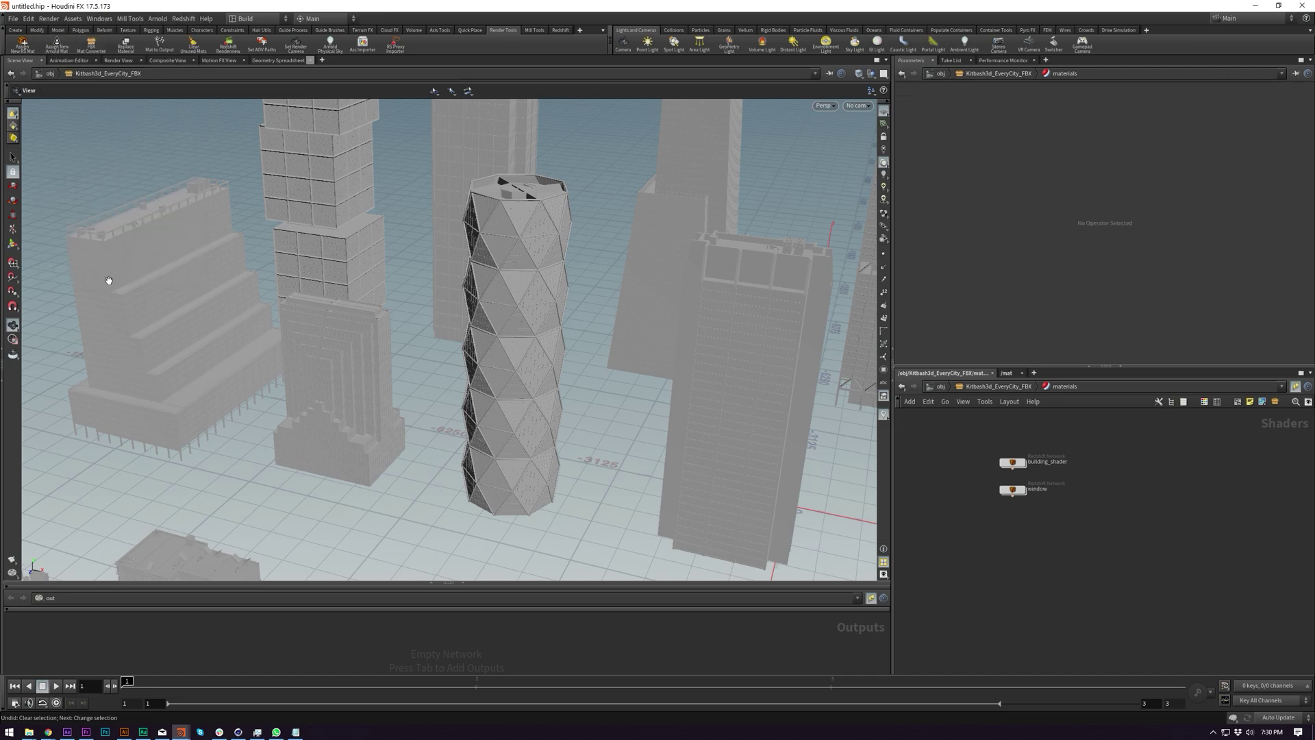
scroll(988, 548, "up", 2)
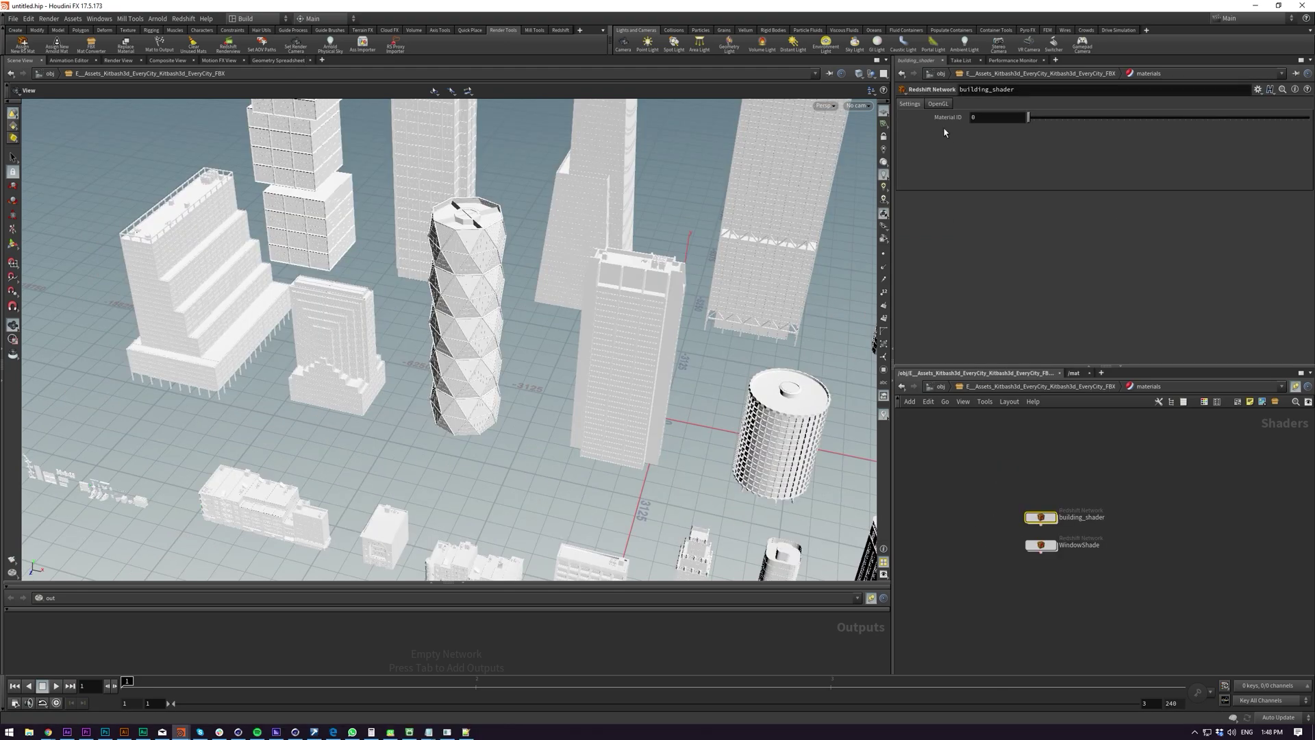
- Show the OpenGL settings of building_shader and try changing its OGL Diffuse value, undoing the change
left_click(938, 104)
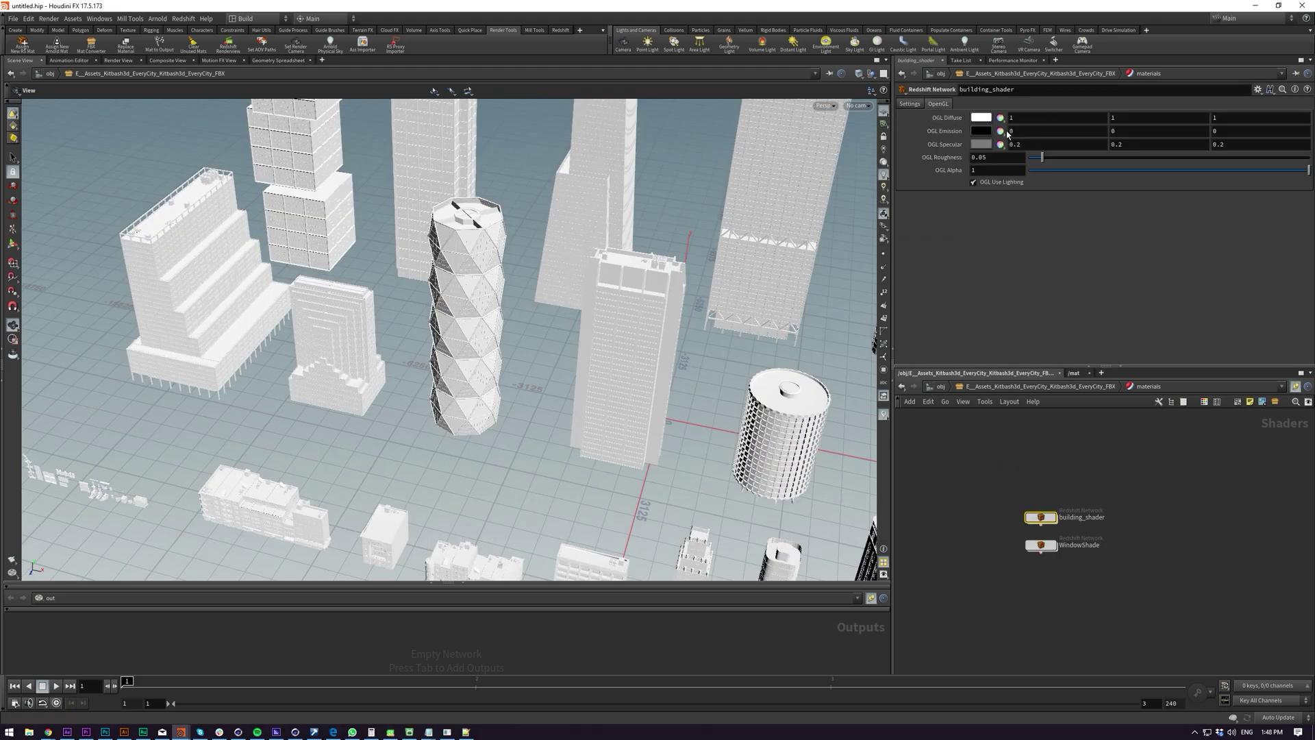
mouse_move(938, 117)
middle_mouse_down()
mouse_move(896, 119)
mouse_move(925, 117)
middle_mouse_up()
key("ctrl+z")
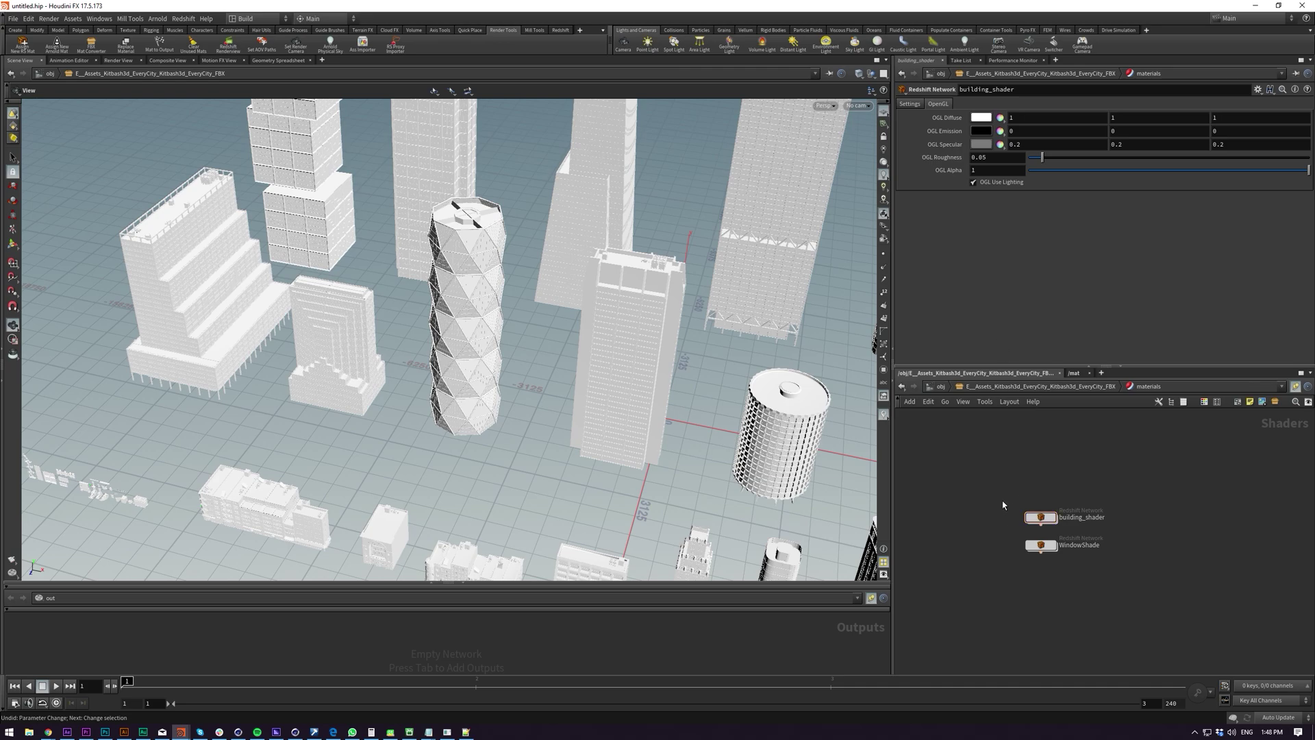
- Return to the object network of the city model and select the rooftop equipment boxes on the stepped building
key("u")
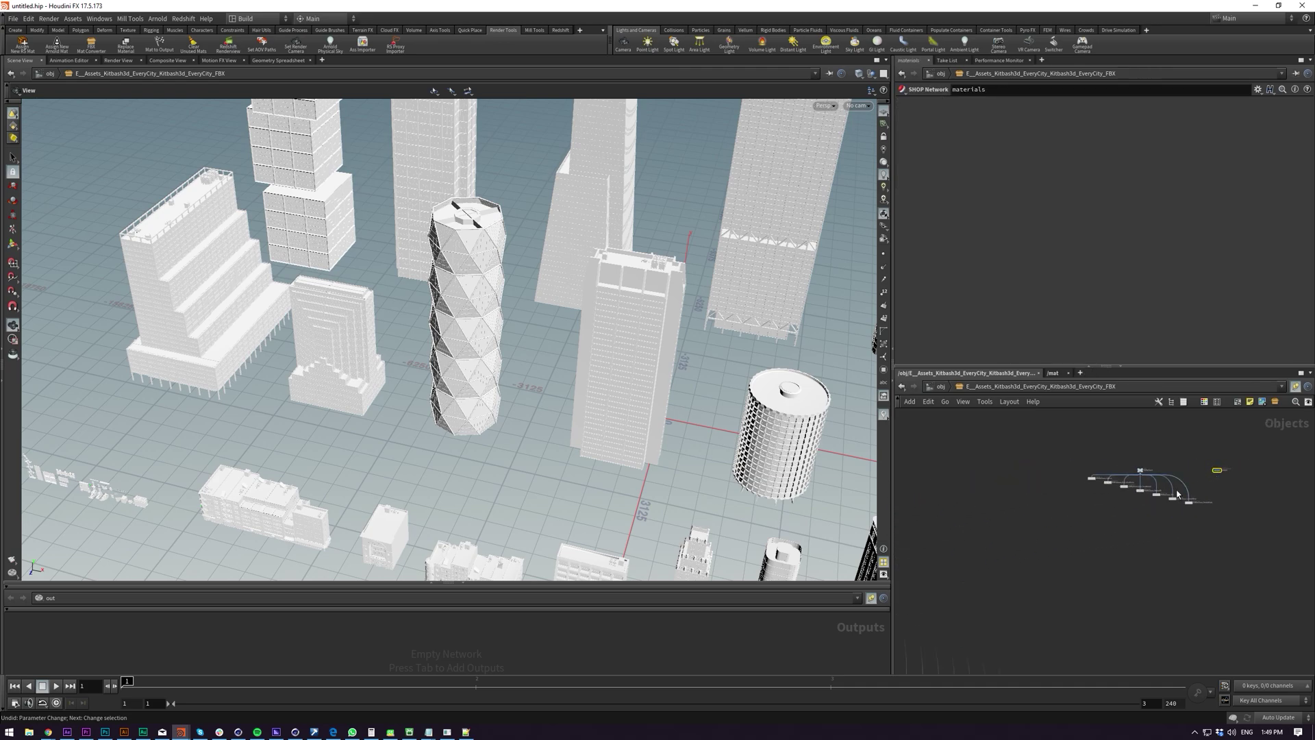
scroll(1176, 493, "up", 5)
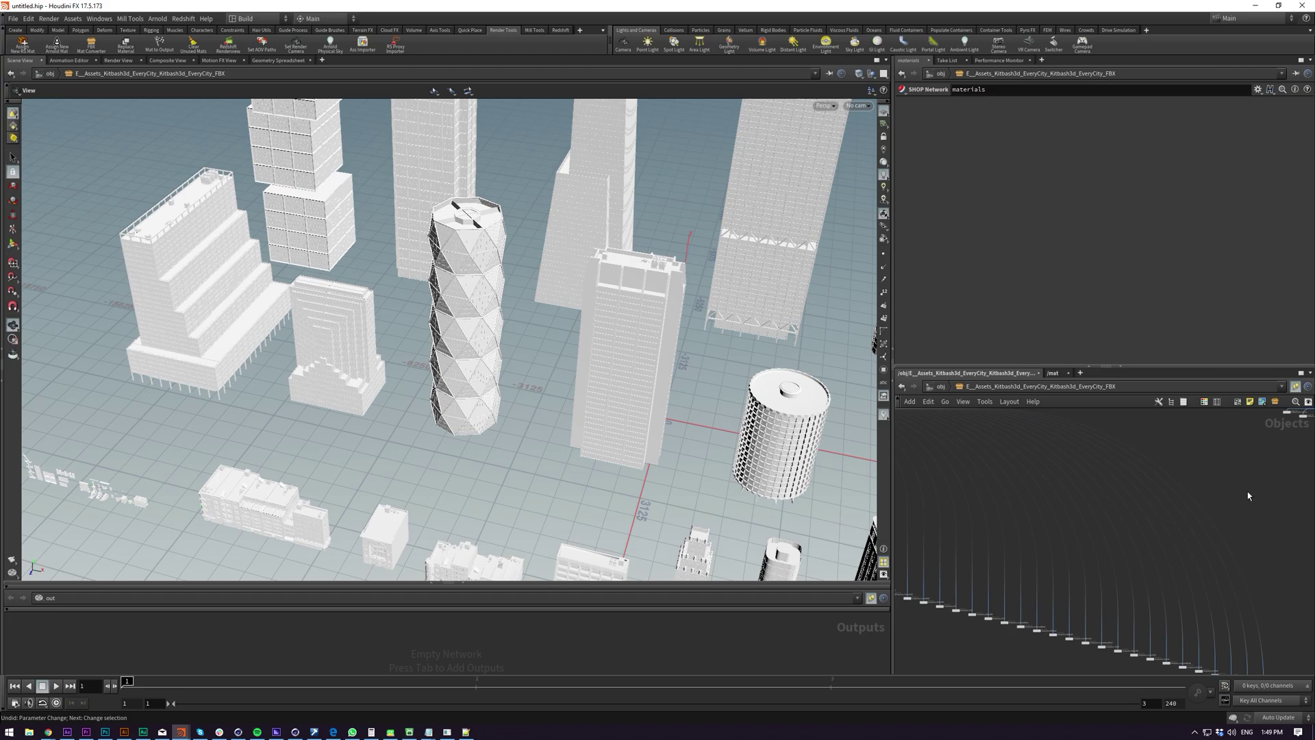
middle_click_drag(207, 228, 559, 271)
scroll(511, 285, "up", 5)
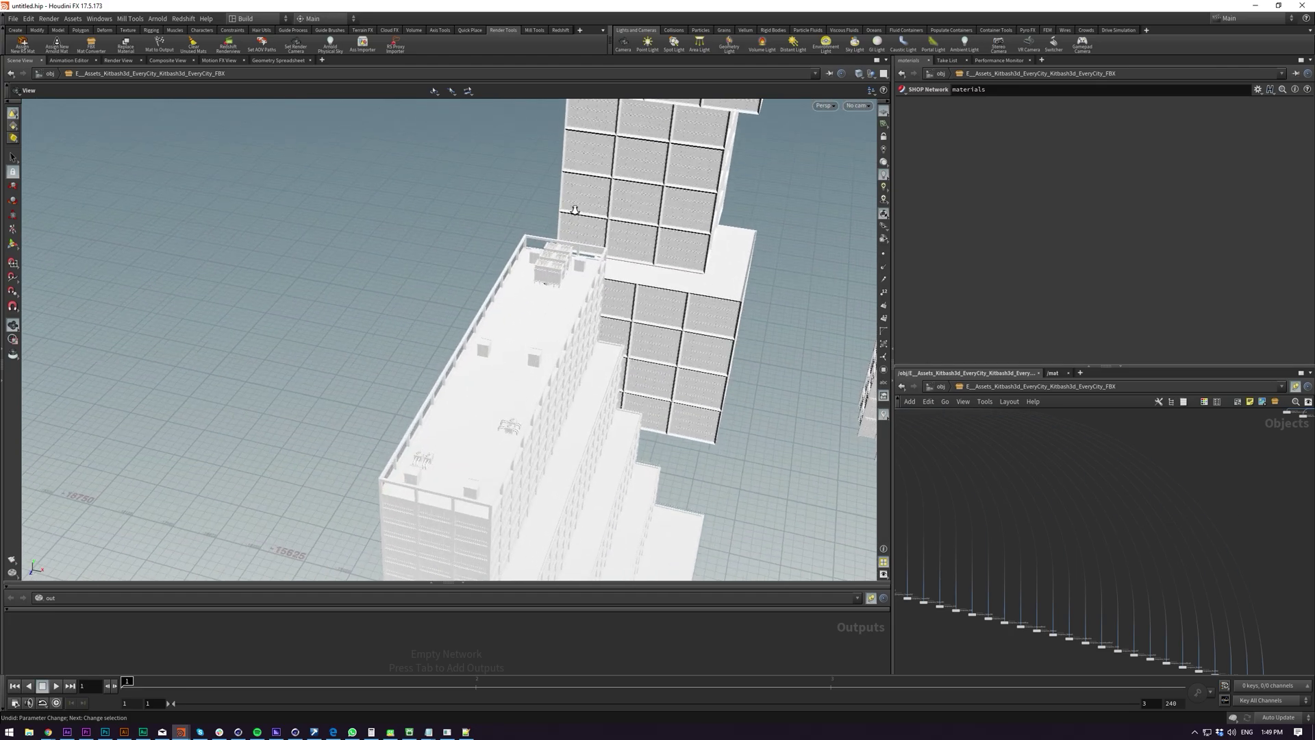
scroll(559, 270, "up", 6)
left_click_drag(559, 270, 482, 313, "alt")
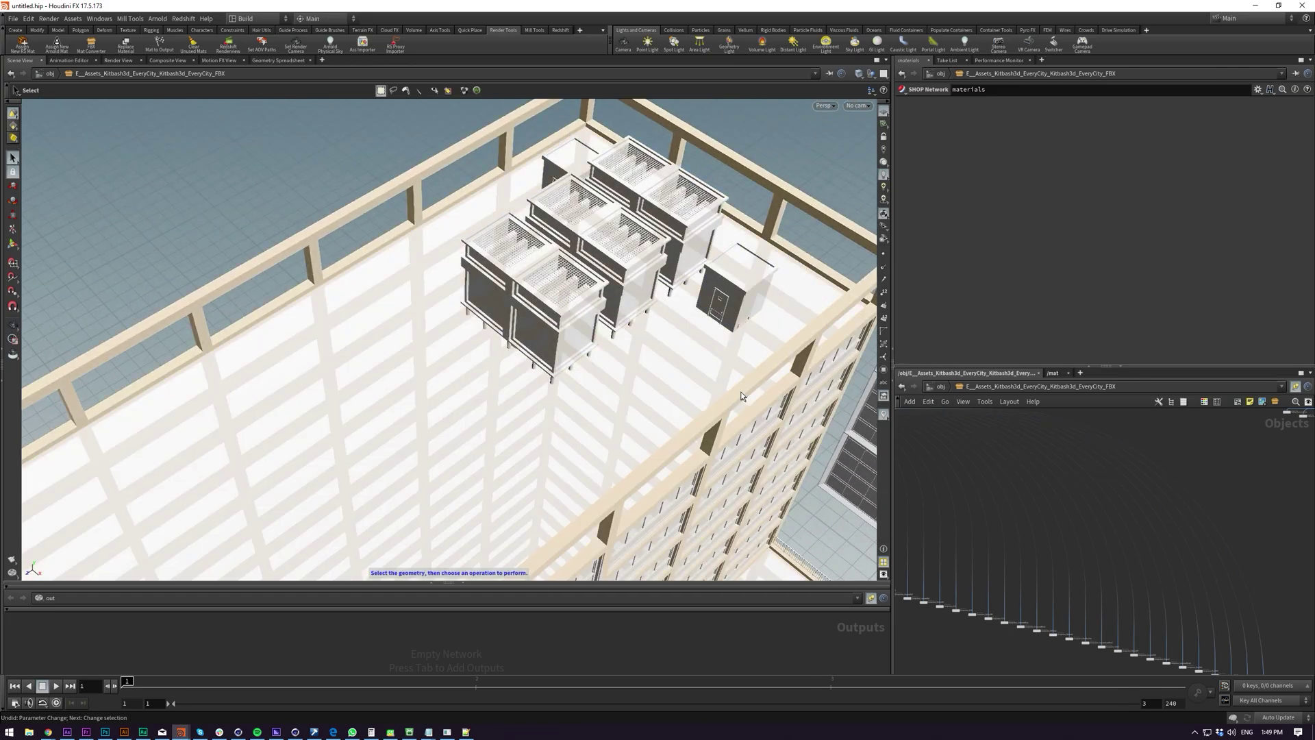
key("Escape")
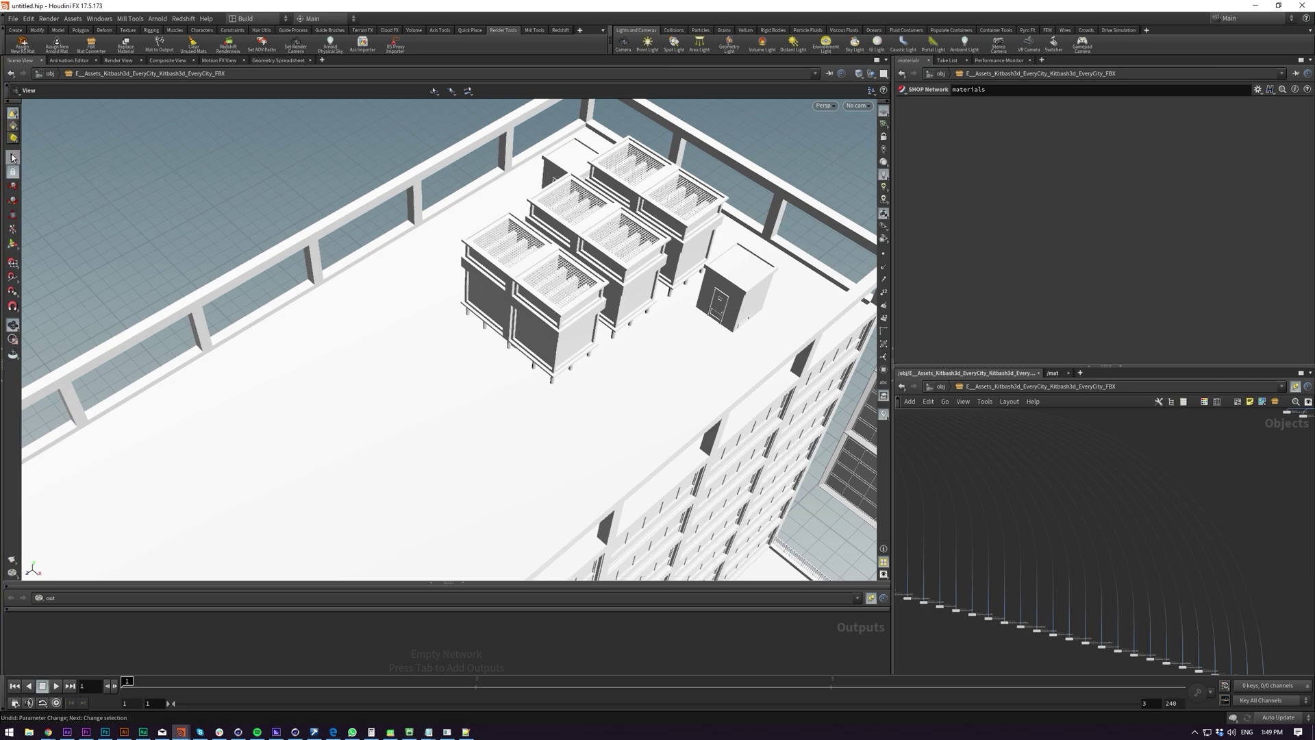
left_click(13, 157)
left_click(555, 294)
key("f")
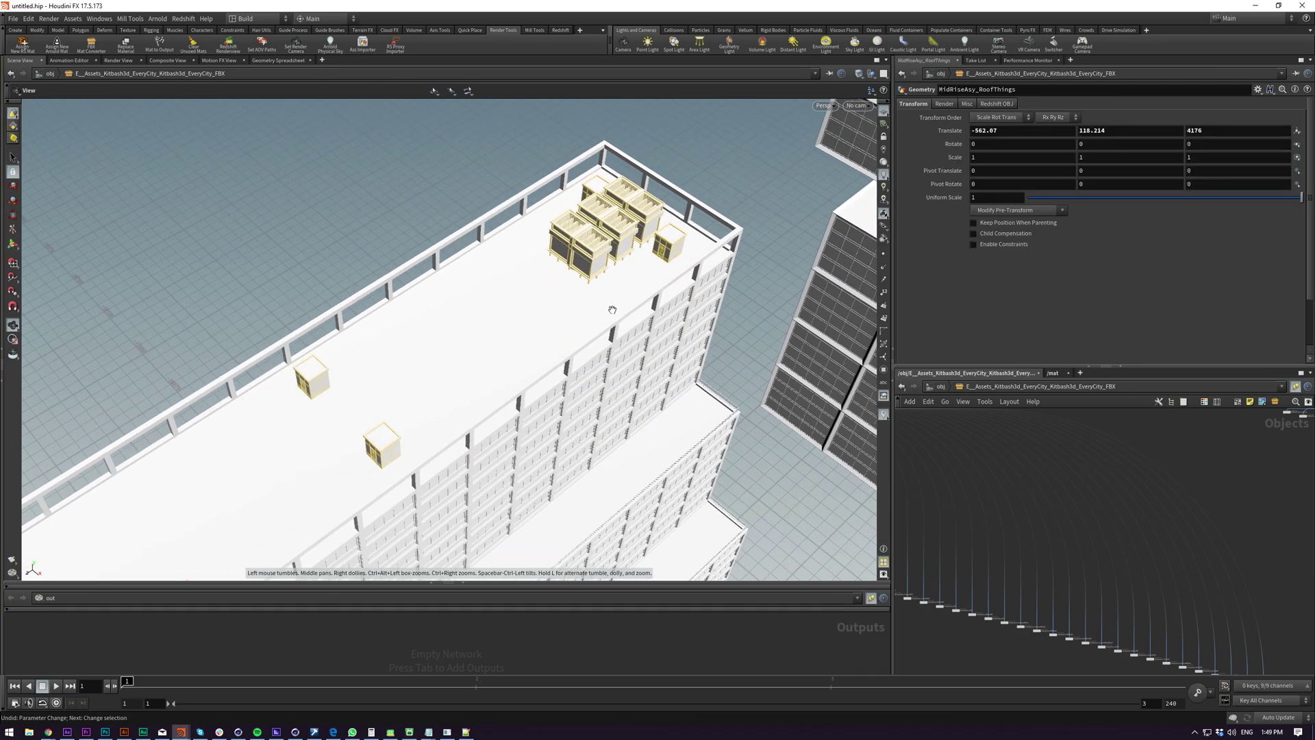
- Locate the selected rooftop object's node in the network and highlight the RoofThings part of its name, leaving the name as is
key("g")
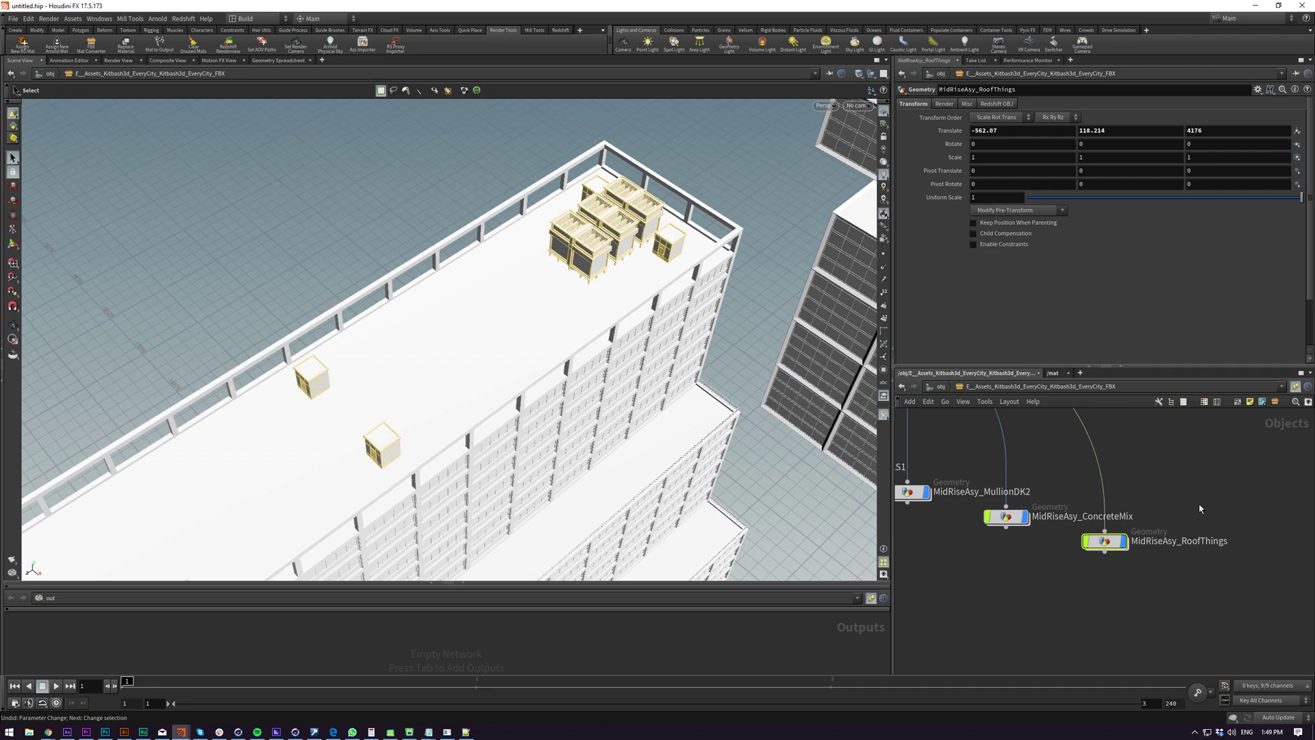
scroll(1176, 515, "up", 2)
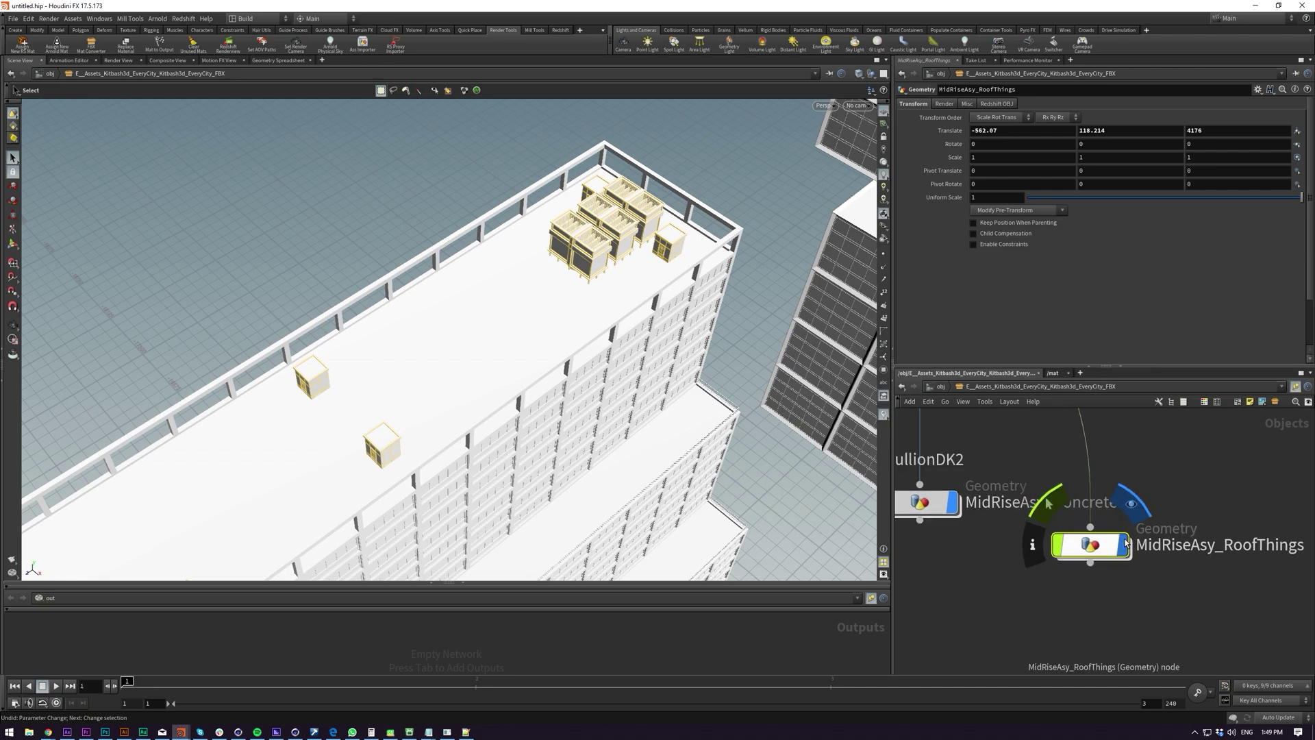
double_click(1225, 545)
left_click_drag(1225, 546, 1311, 554)
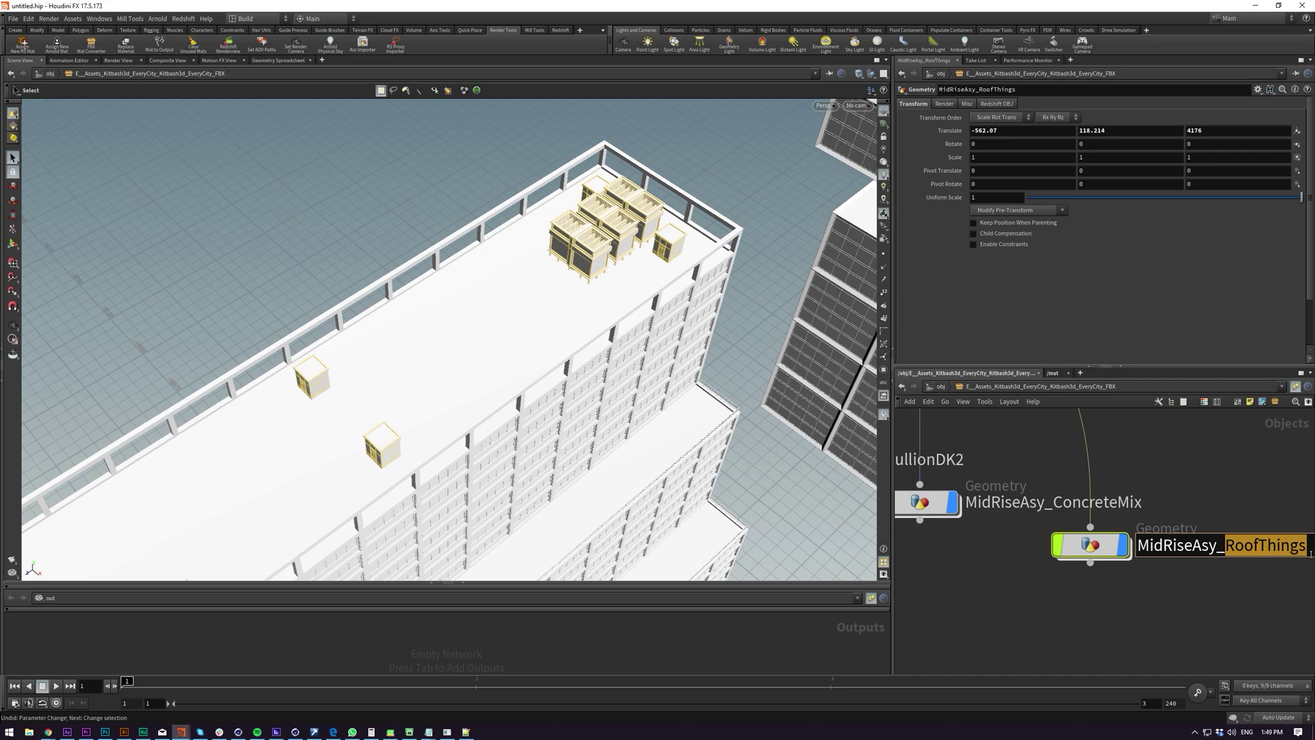
left_click(1257, 607)
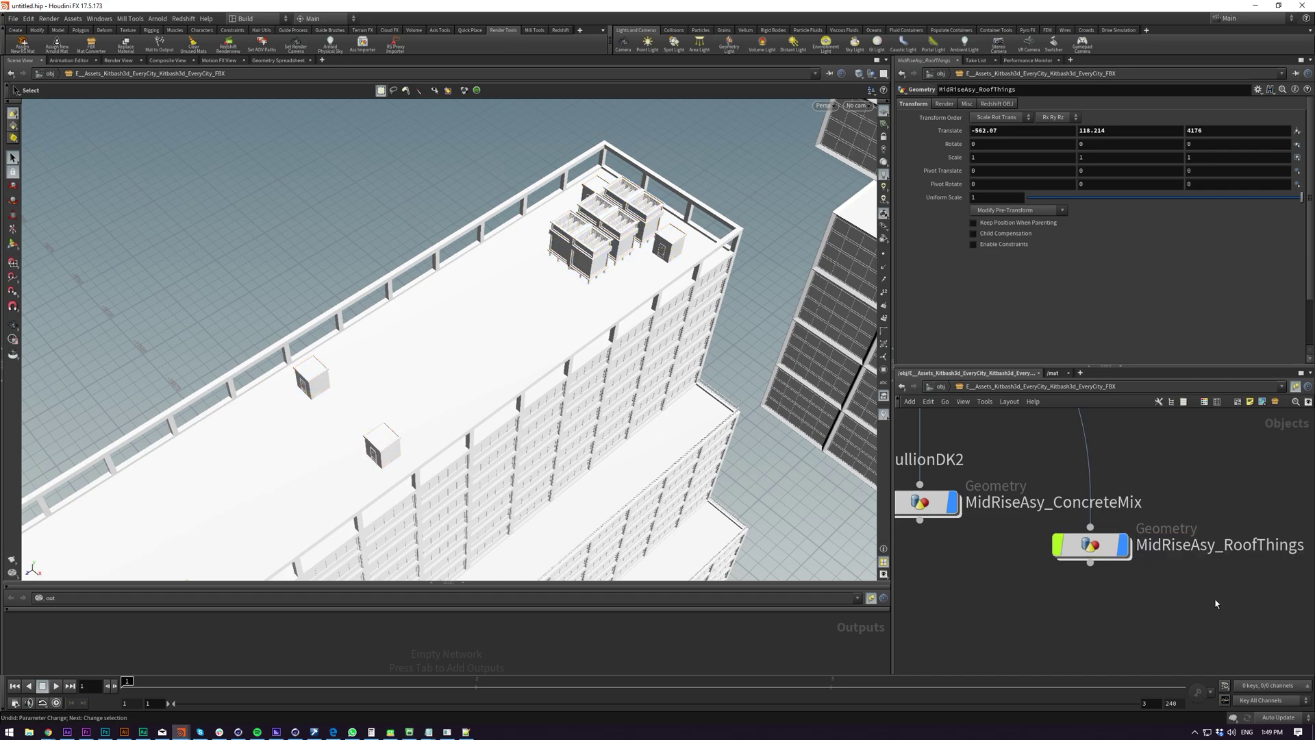
- Find every node matching RoofThings in the city network and select all of the matches
right_click_drag(528, 378, 350, 489, "alt")
left_click_drag(350, 489, 642, 412)
middle_click_drag(1018, 597, 1055, 563)
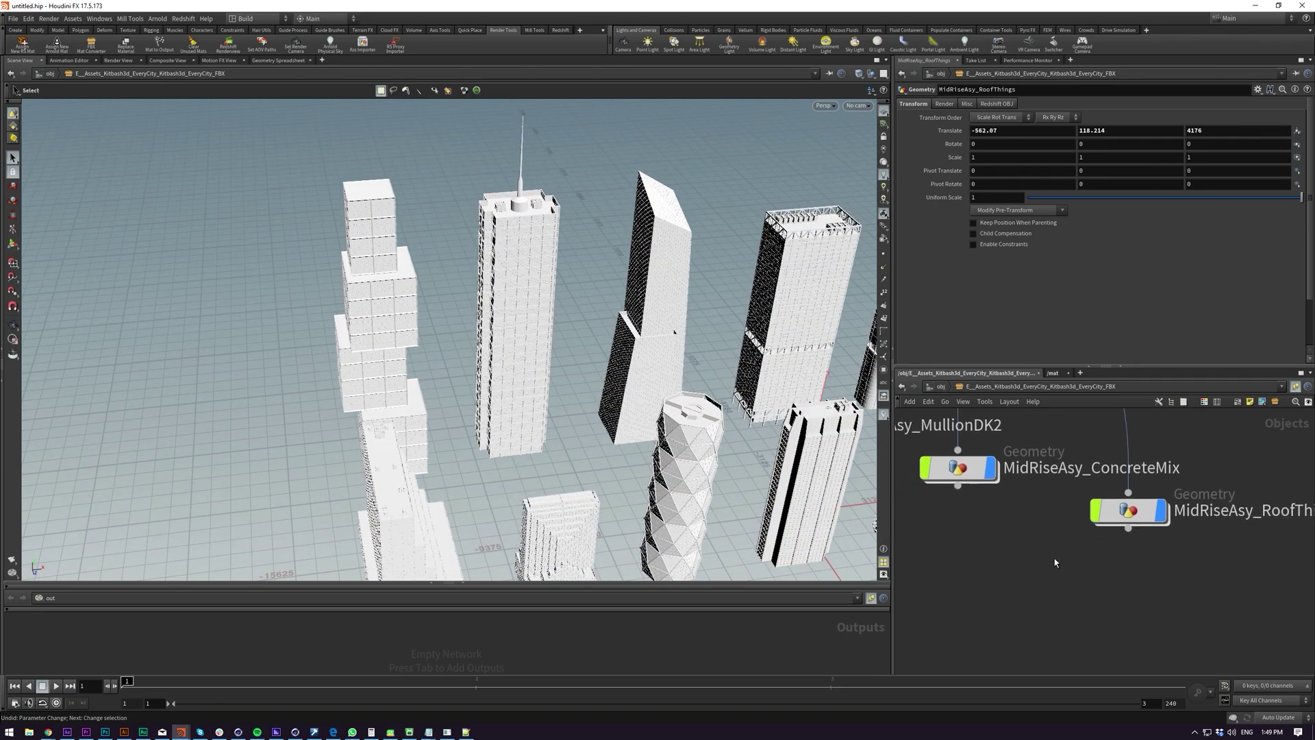
key("ctrl+f")
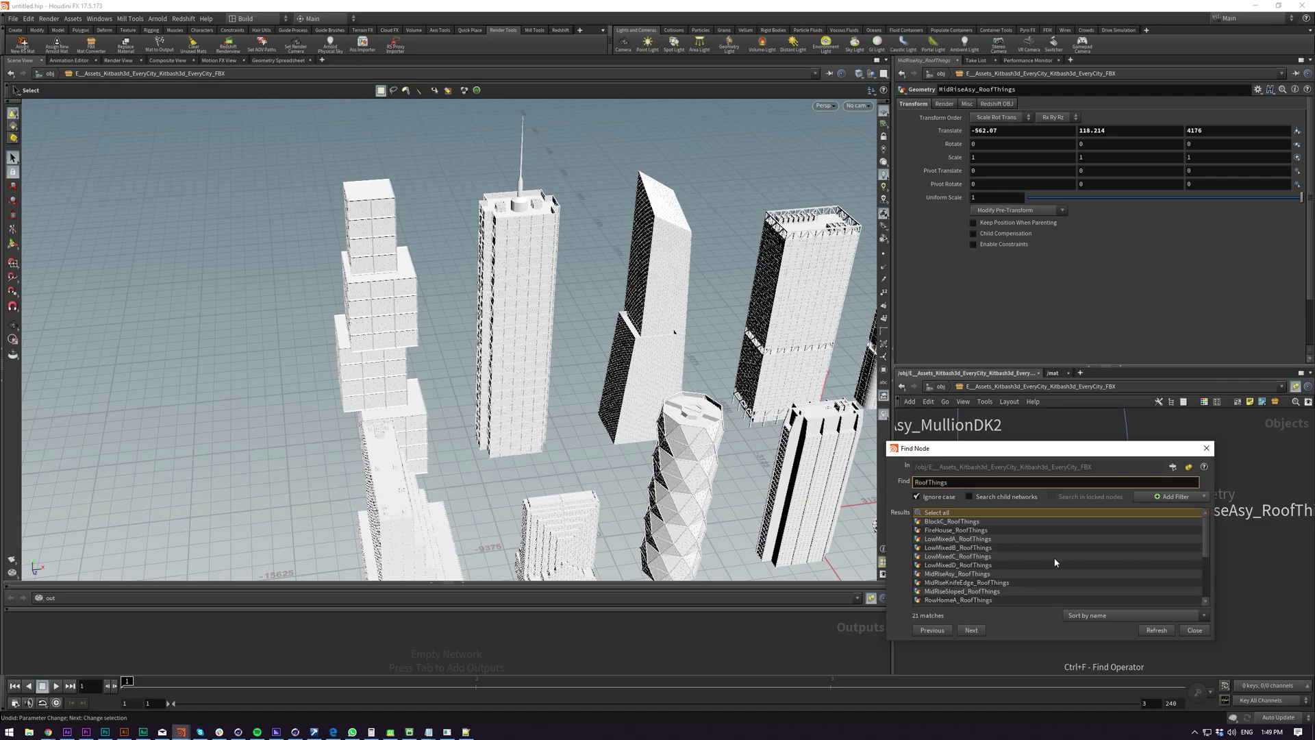
key("Return")
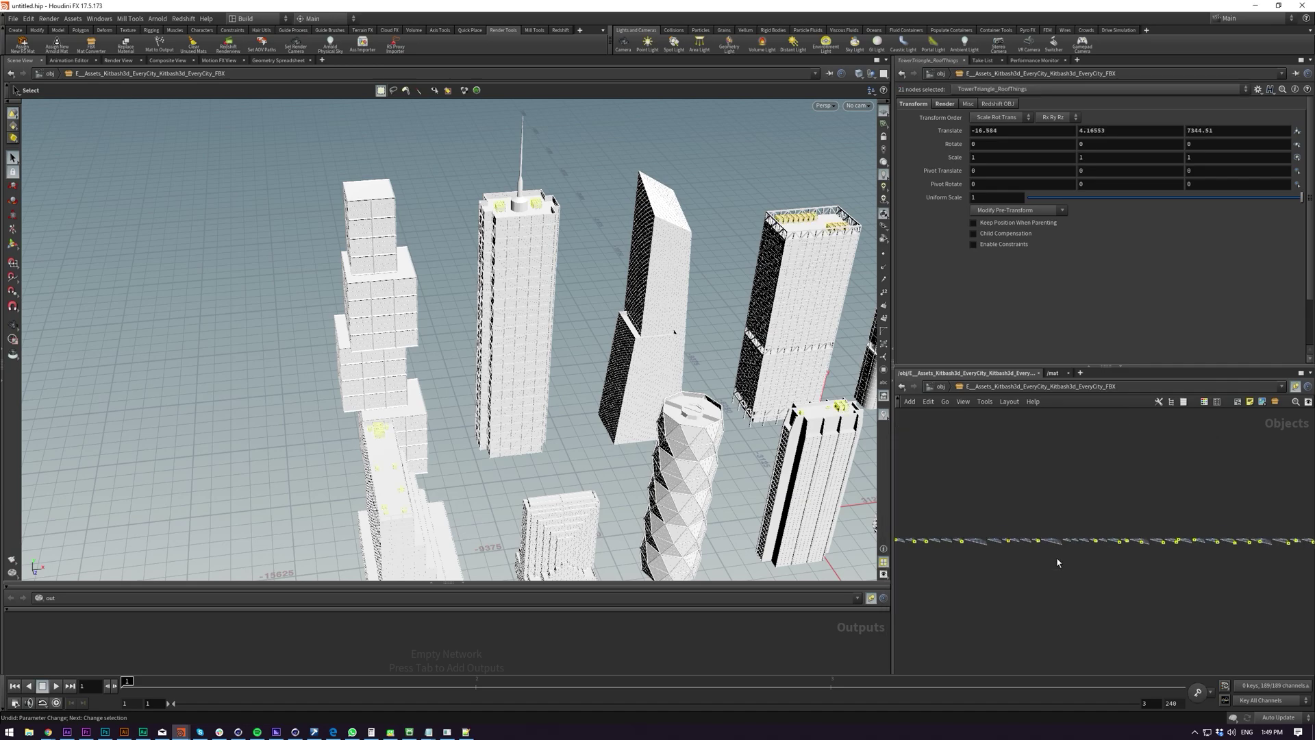
- Examine the selected rooftop objects across the whole city layout and up close around individual buildings
key("ctrl+b")
right_click_drag(630, 389, 660, 442)
key("ctrl+b")
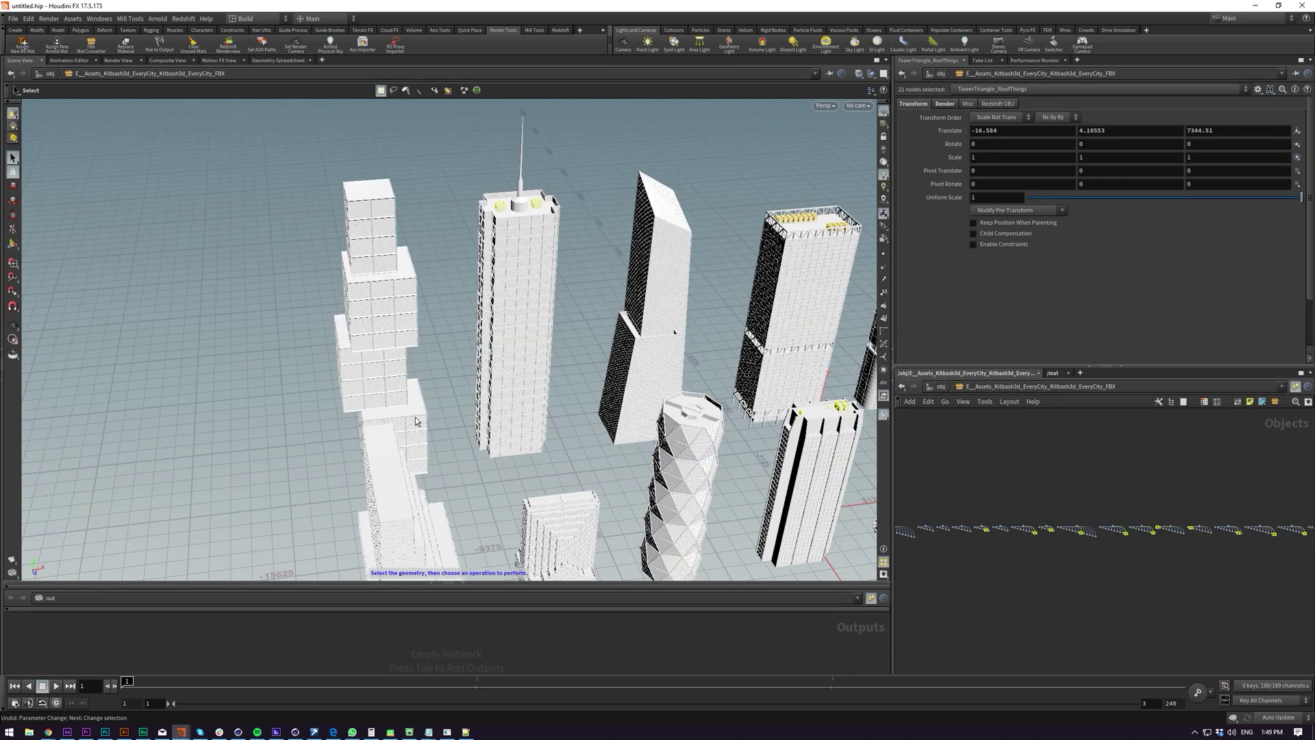
right_click_drag(415, 417, 337, 461, "alt")
middle_click_drag(839, 425, 438, 336, "alt")
mouse_move(438, 336)
right_mouse_down("alt")
mouse_move(458, 332)
mouse_move(419, 342)
right_mouse_up("alt")
middle_click_drag(419, 342, 534, 347, "alt")
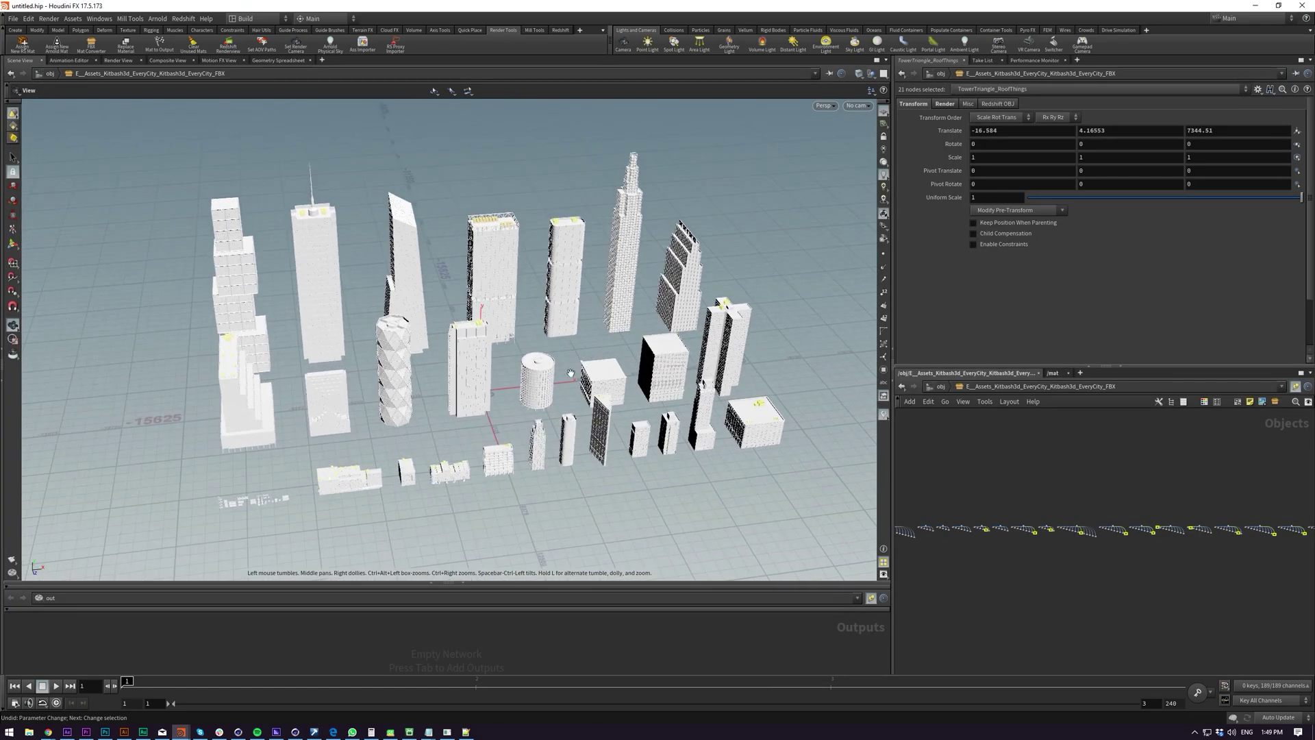
middle_click_drag(391, 404, 490, 315, "alt")
right_click_drag(490, 315, 623, 296, "alt")
middle_click_drag(623, 295, 531, 513, "alt")
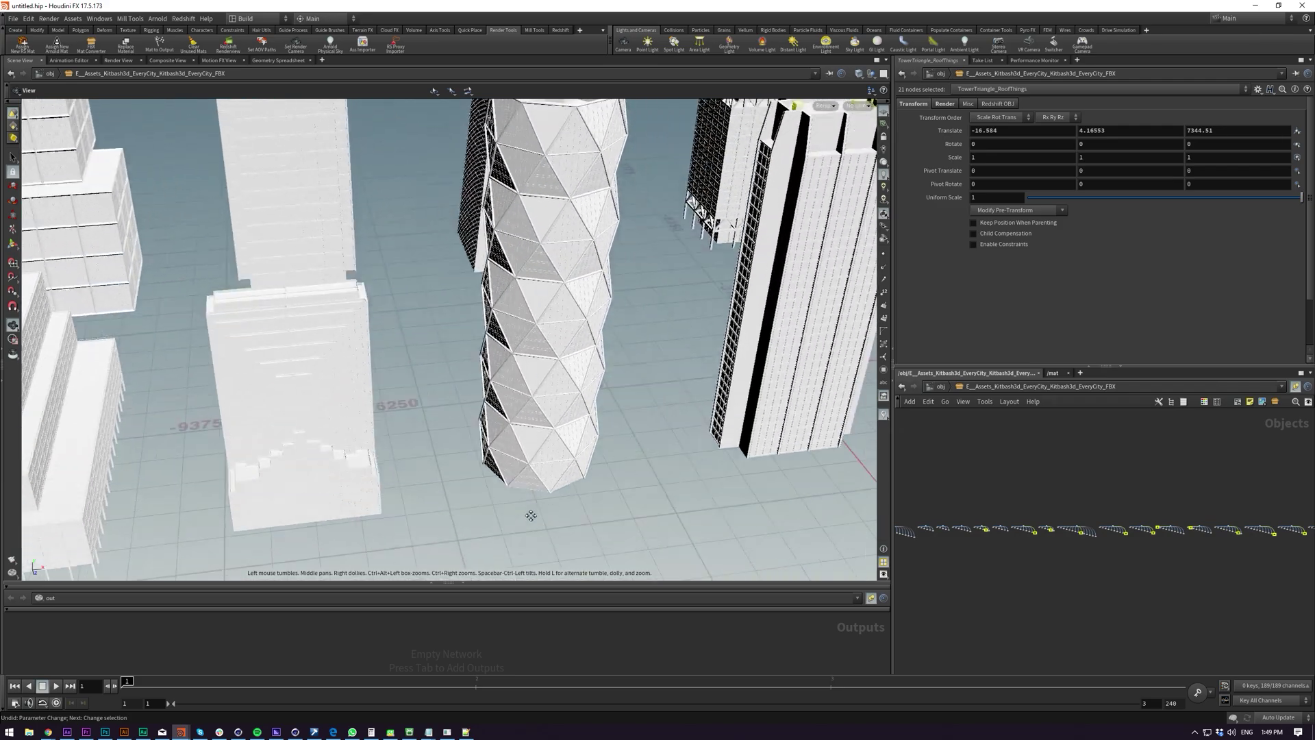
right_click_drag(531, 513, 445, 527, "alt")
middle_click_drag(502, 290, 384, 338, "alt")
right_click_drag(384, 337, 403, 391, "alt")
middle_click_drag(403, 391, 391, 400, "alt")
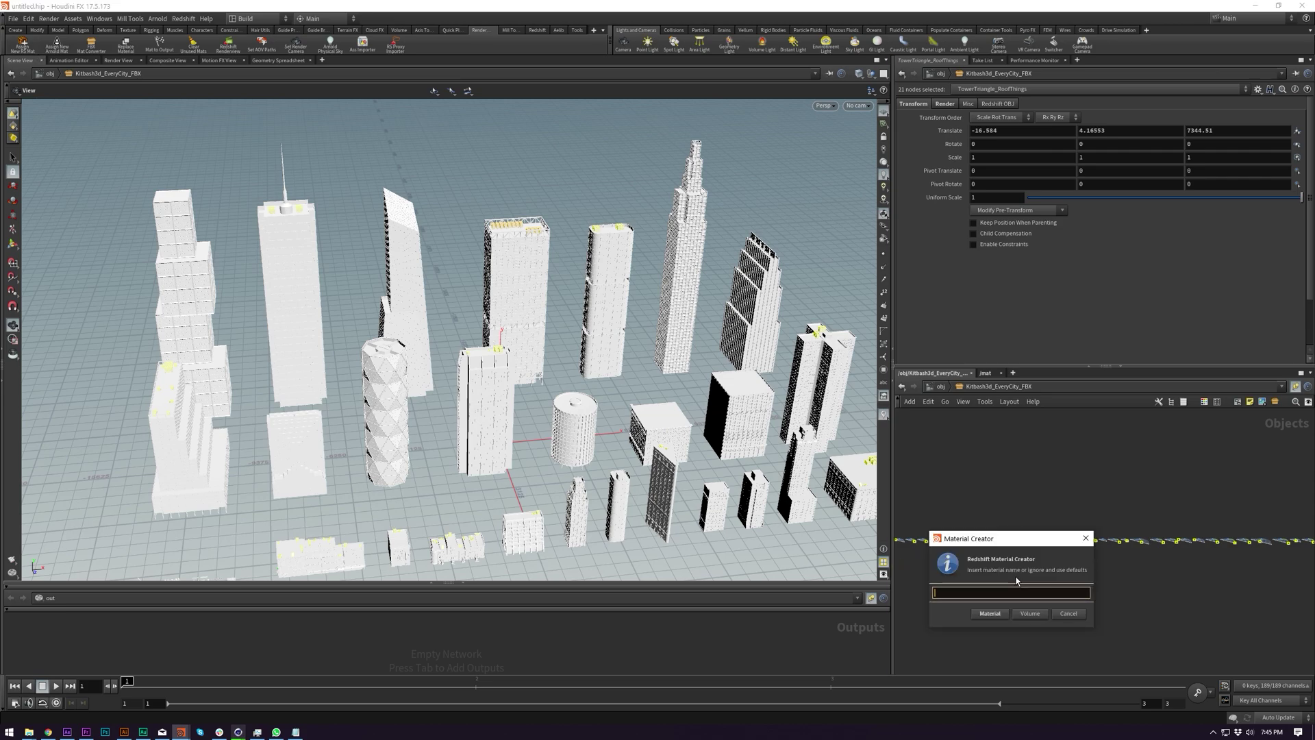
- Create a Redshift material named roofthings and open its shader network in the mat context
type("roofthings")
key("Return")
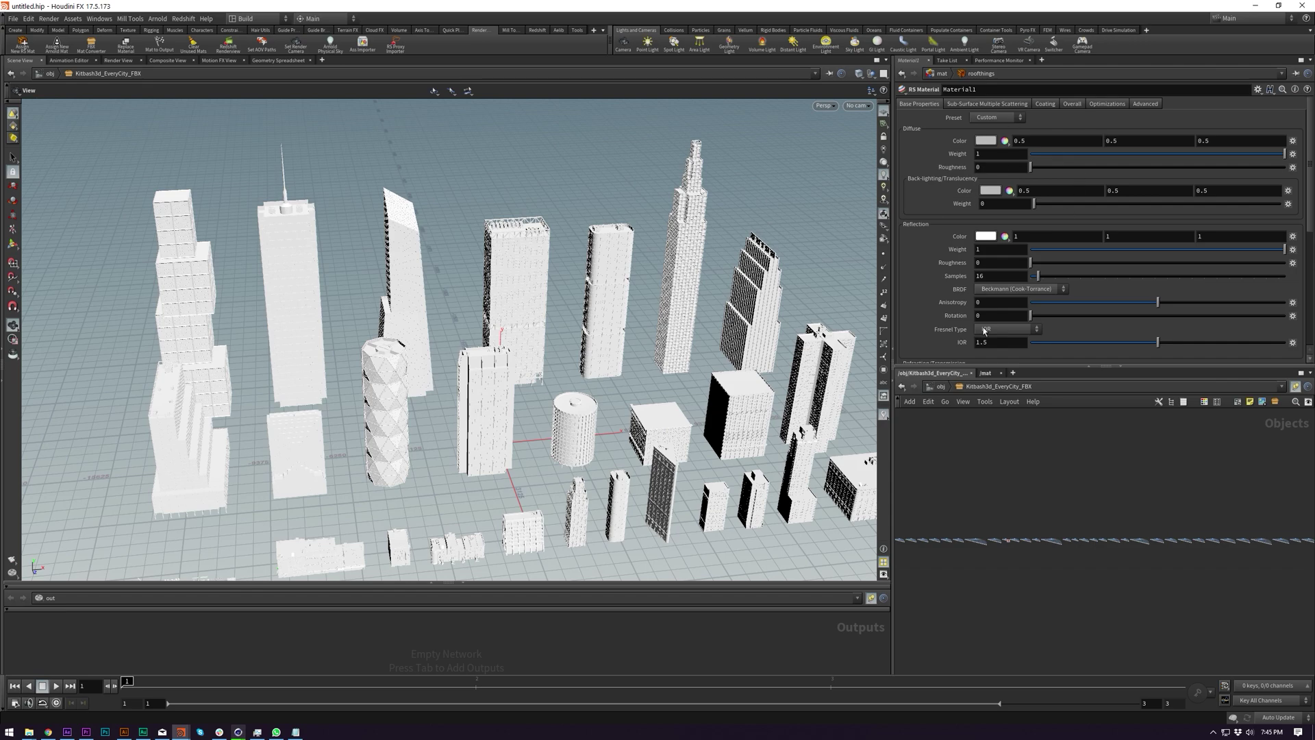
left_click(984, 374)
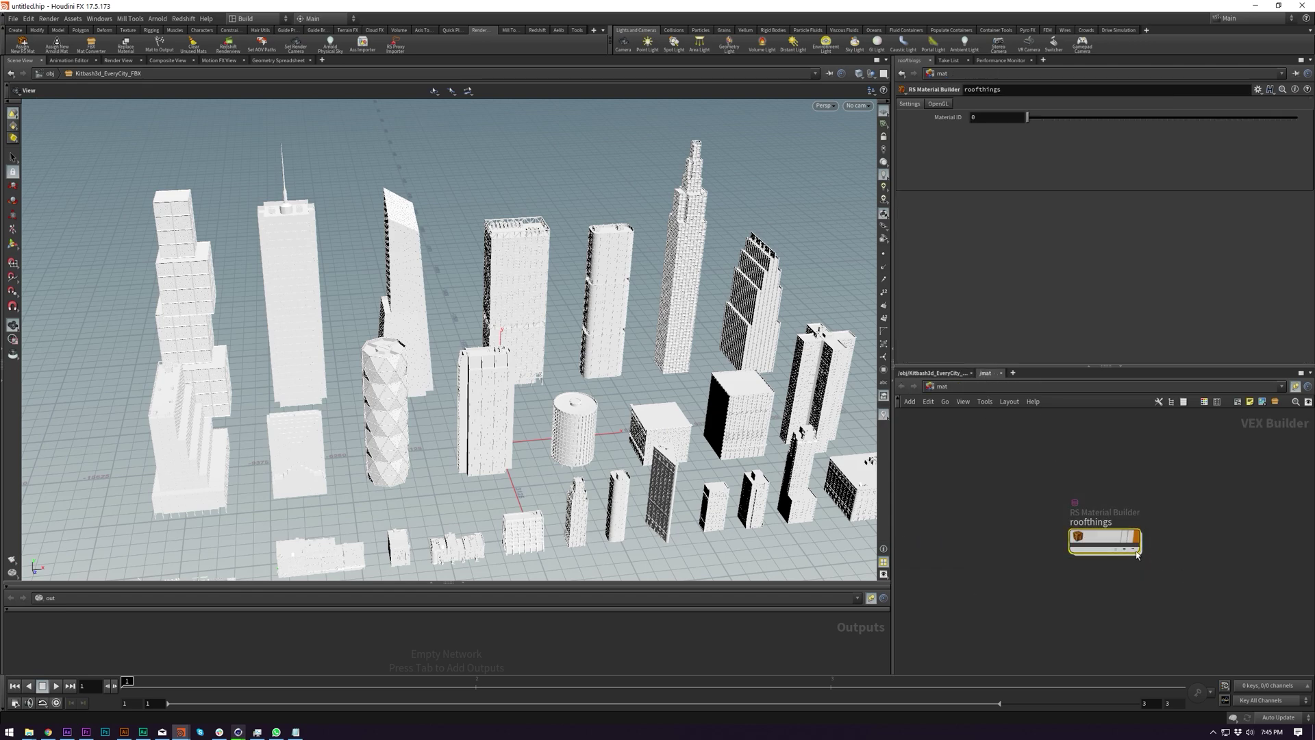
double_click(1103, 541)
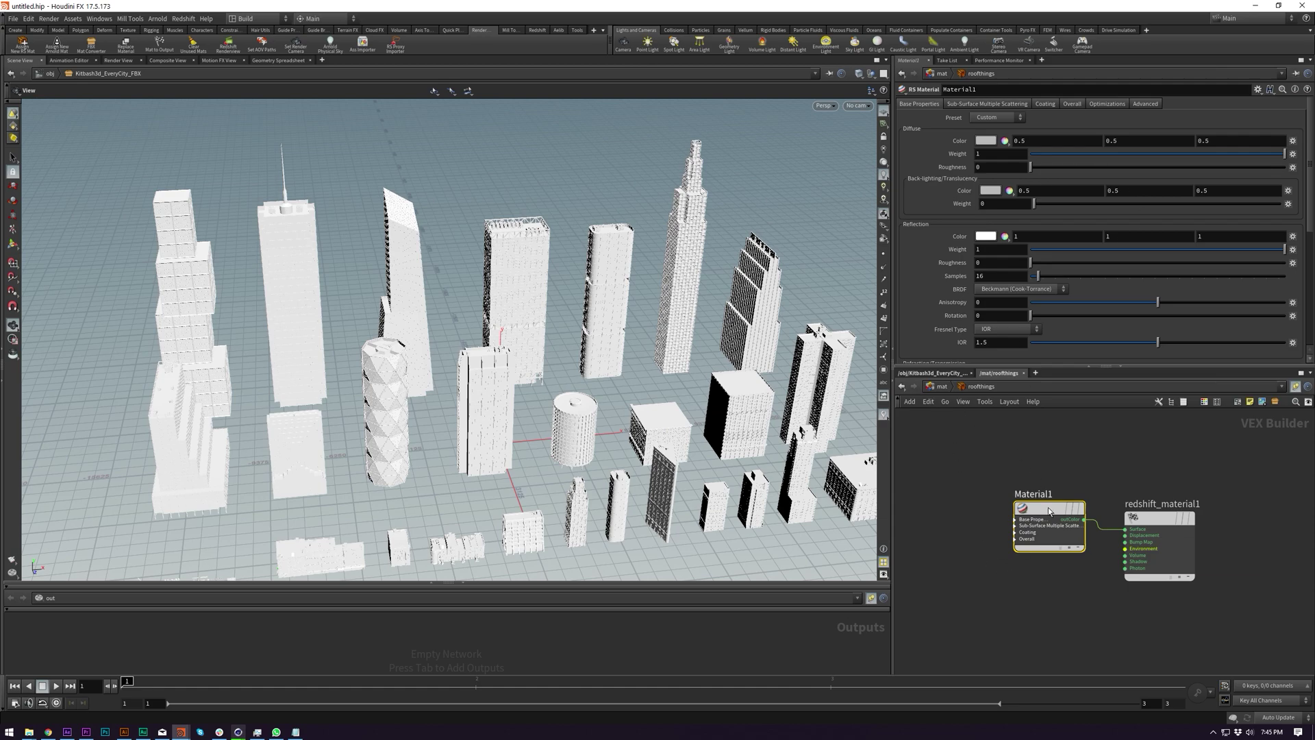
- Search the city network for roof, select the BlockC_RoofThings node and check its material assignment in the Render settings
left_click(934, 373)
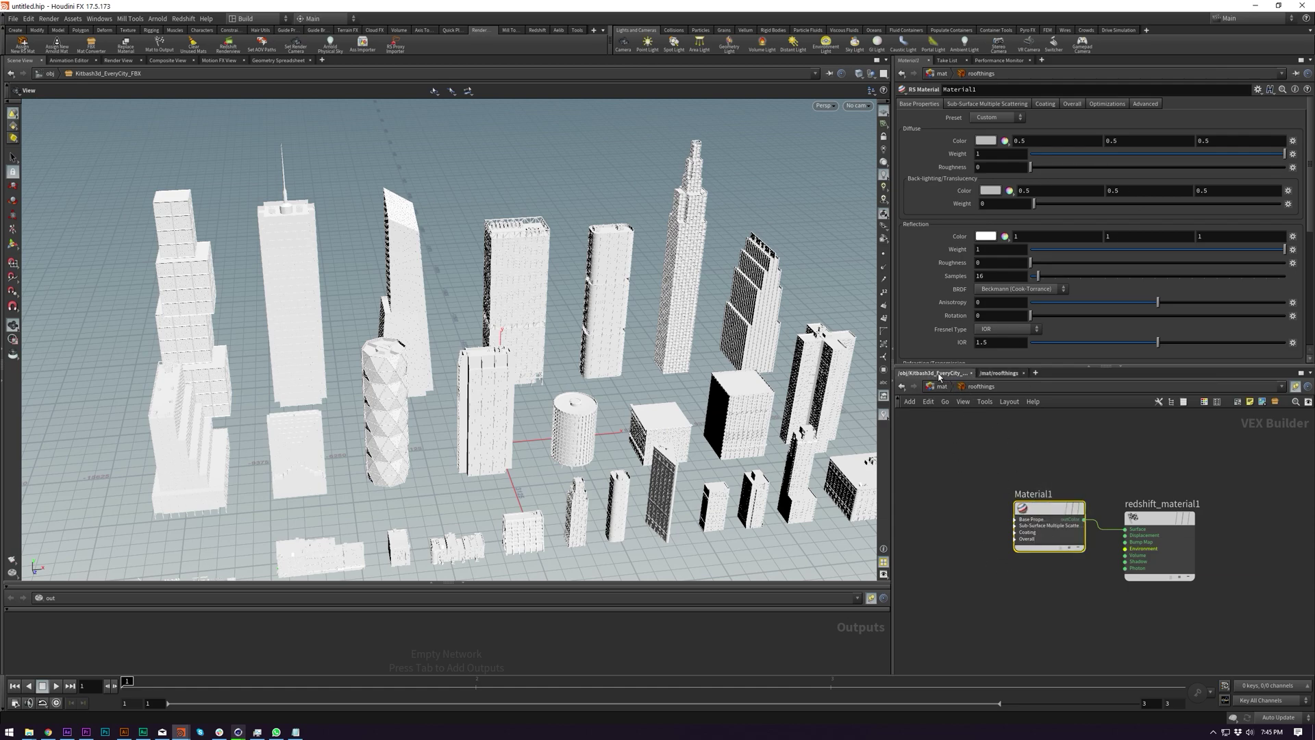
key("ctrl+f")
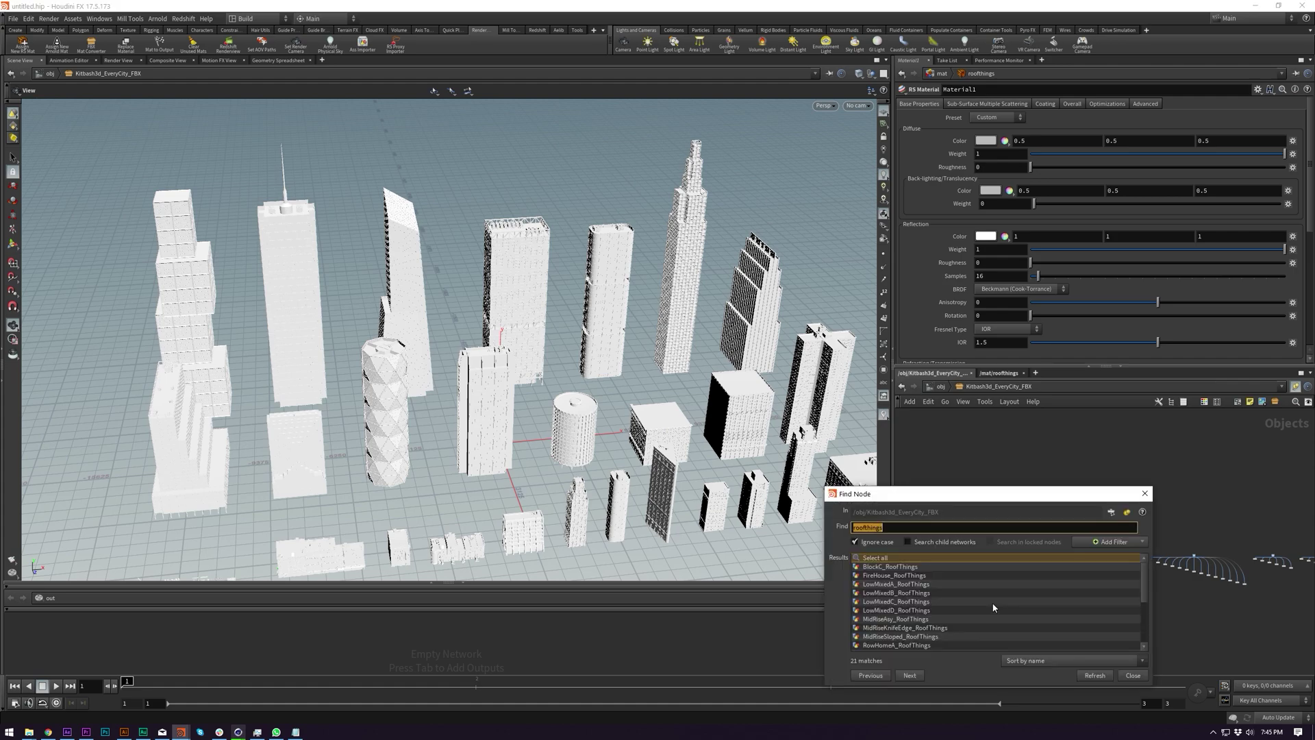
type("roof")
key("Down")
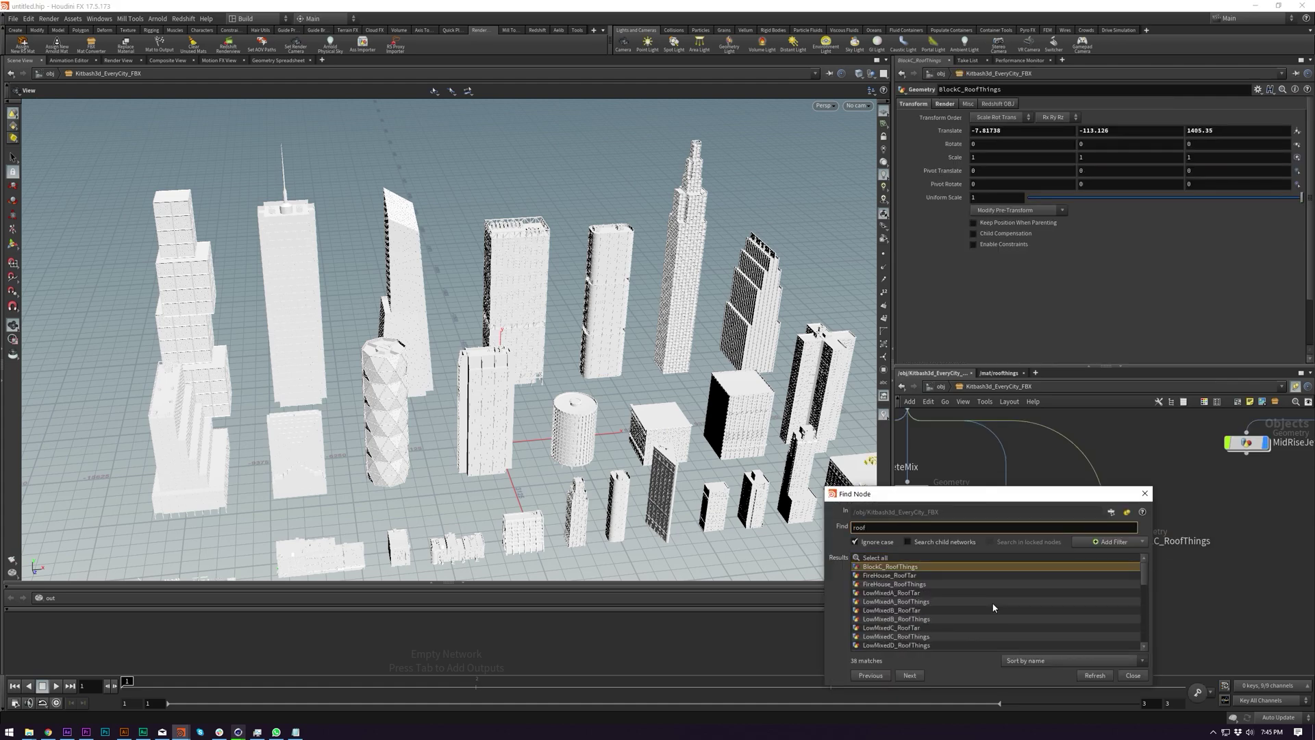
key("Return")
left_click(945, 103)
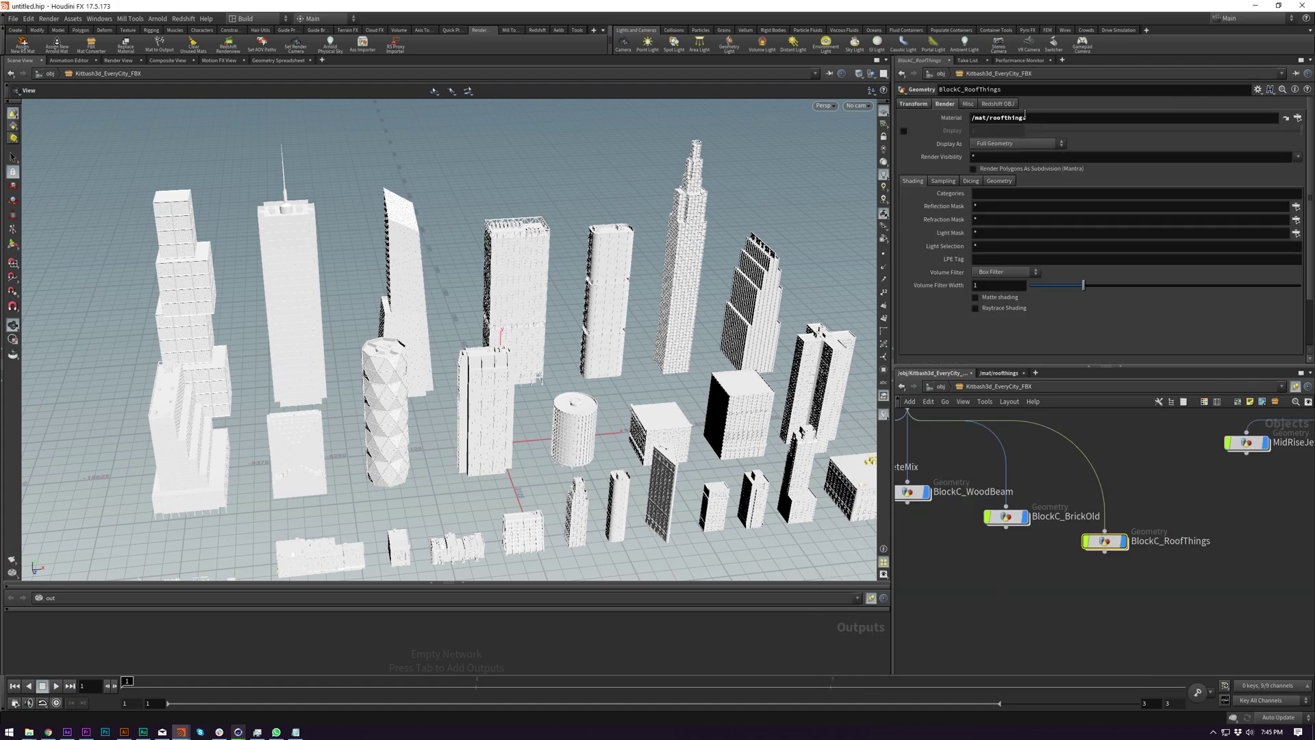
left_click_drag(959, 108, 953, 107)
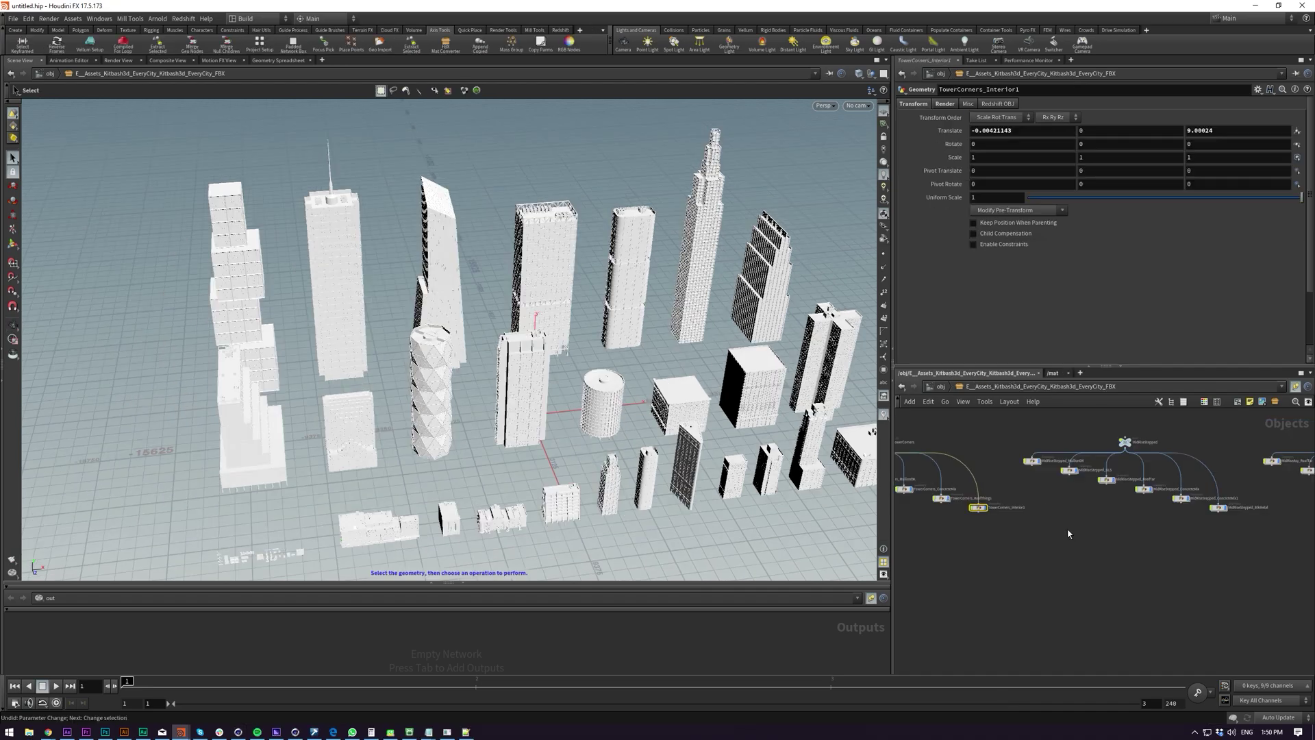
- Select the MidRiseStepped node group and its neighbouring group in the city network to identify the building each forms
scroll(1019, 499, "down", 3)
scroll(1028, 499, "down", 3)
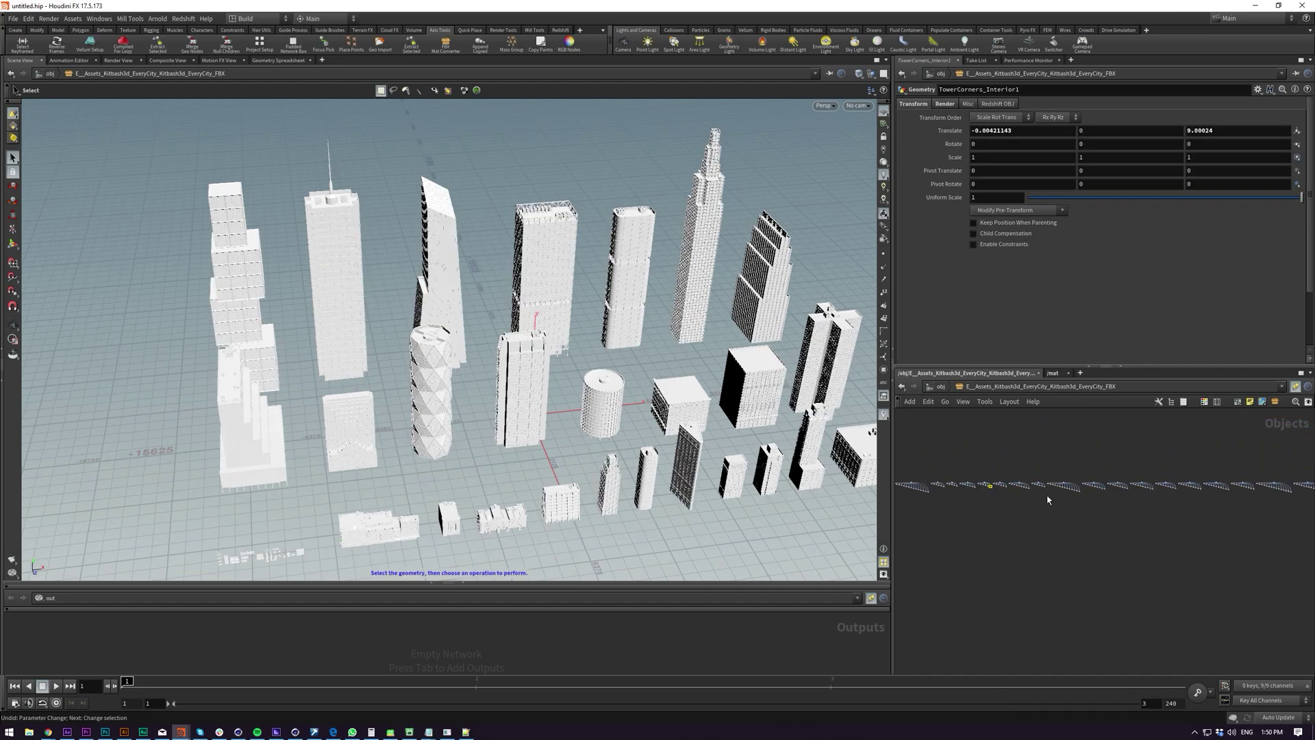
scroll(1047, 499, "up", 5)
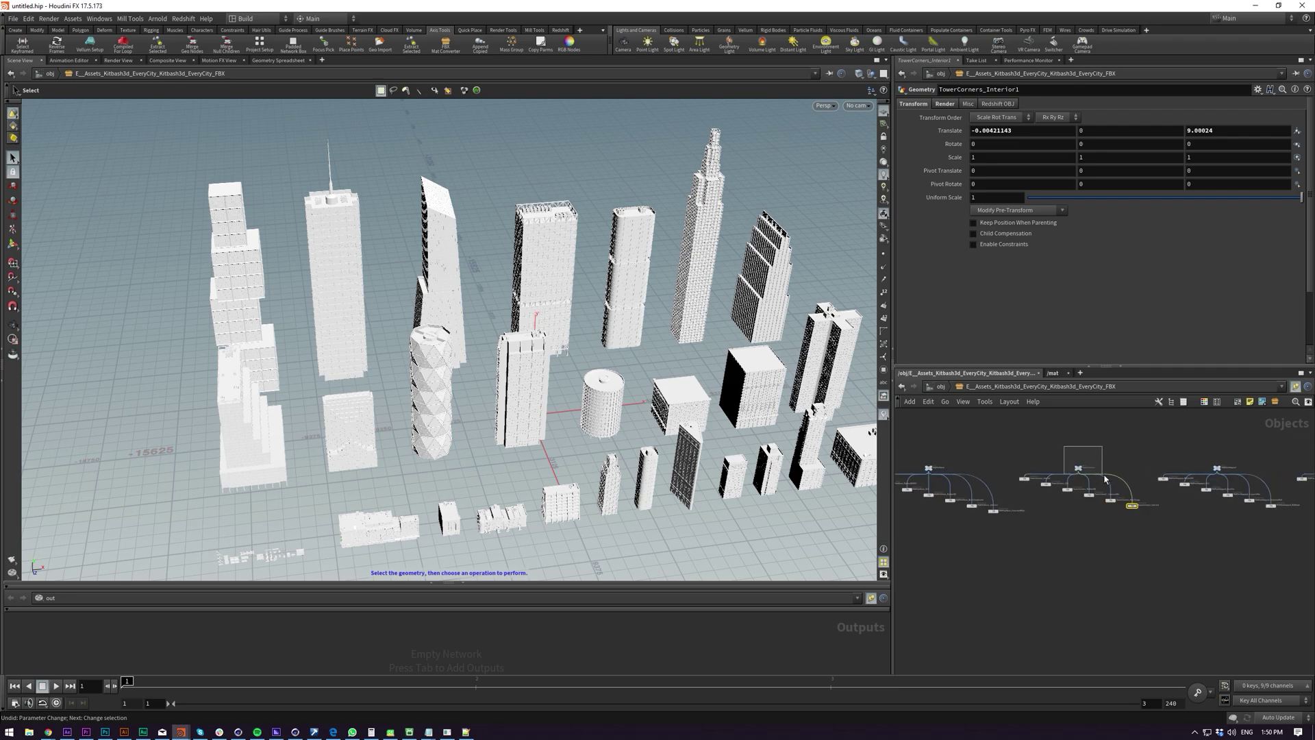
left_click_drag(997, 440, 1151, 542)
middle_click_drag(1156, 554, 1099, 560)
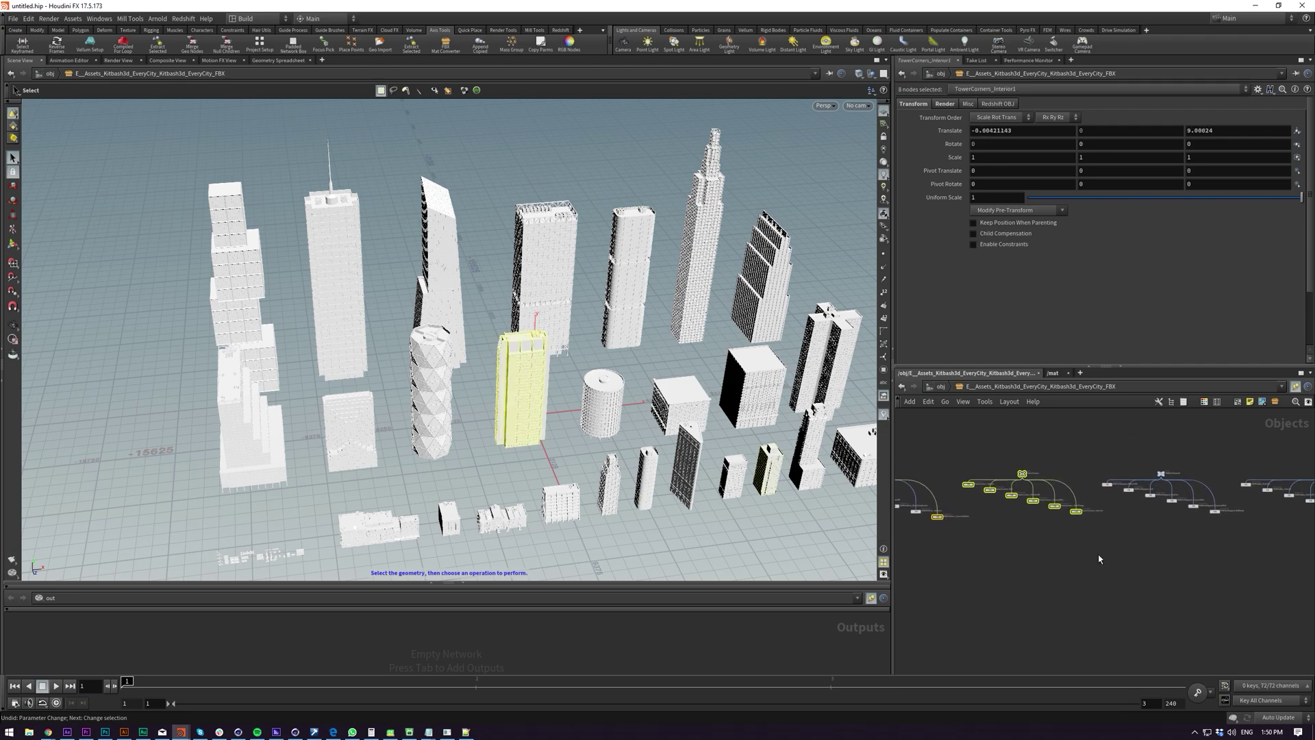
scroll(1099, 560, "up", 4)
left_click_drag(958, 447, 1236, 602)
middle_click_drag(1210, 606, 858, 572)
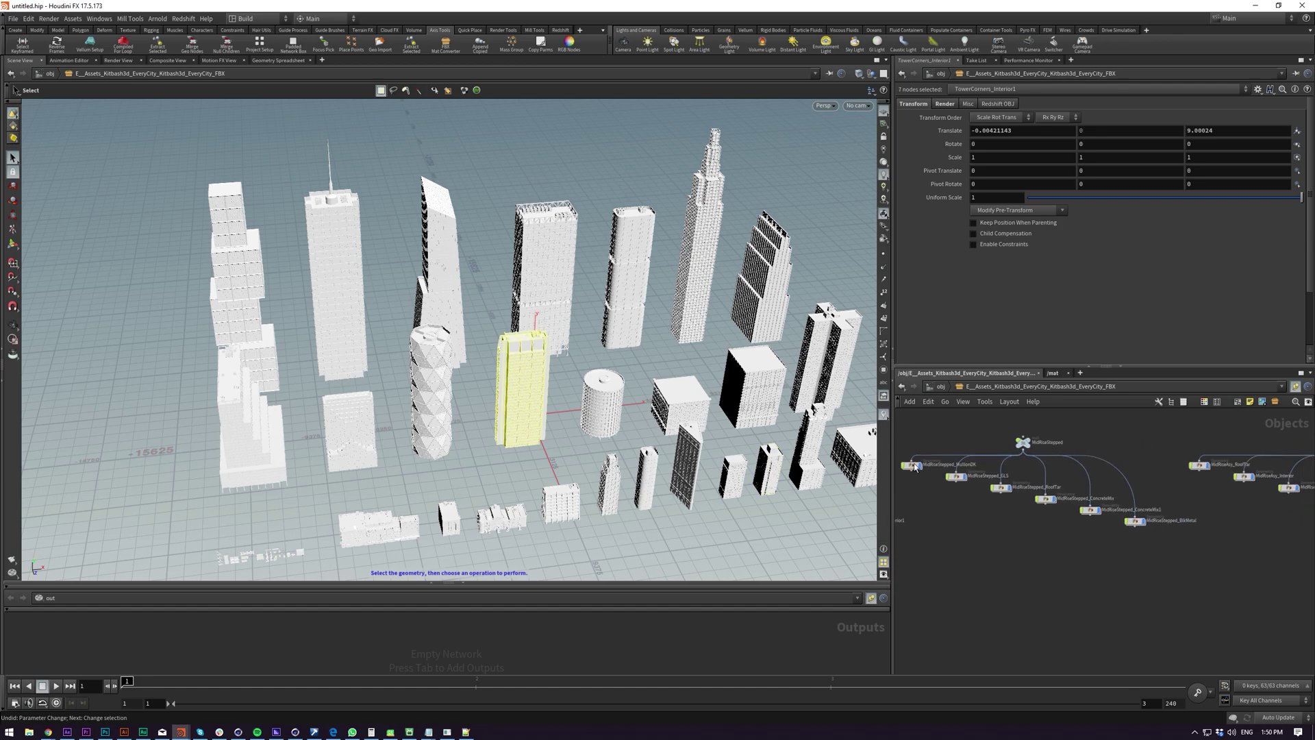
left_click_drag(906, 418, 1215, 615)
key("h")
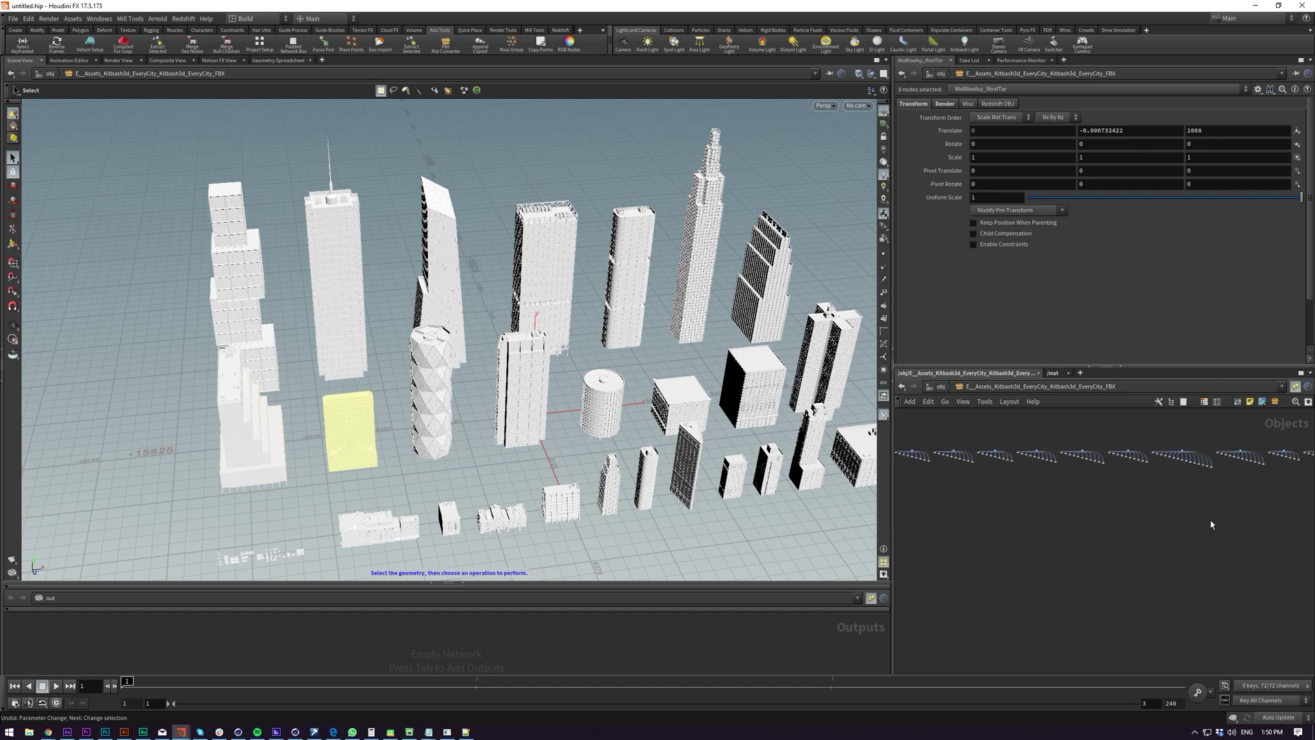
- Select all nodes in the city network and merge the children of each null into one object per building
key("ctrl+a")
middle_click_drag(1173, 525, 828, 517)
scroll(1069, 526, "down", 3)
middle_click_drag(1000, 496, 1138, 490)
scroll(1048, 515, "up", 4)
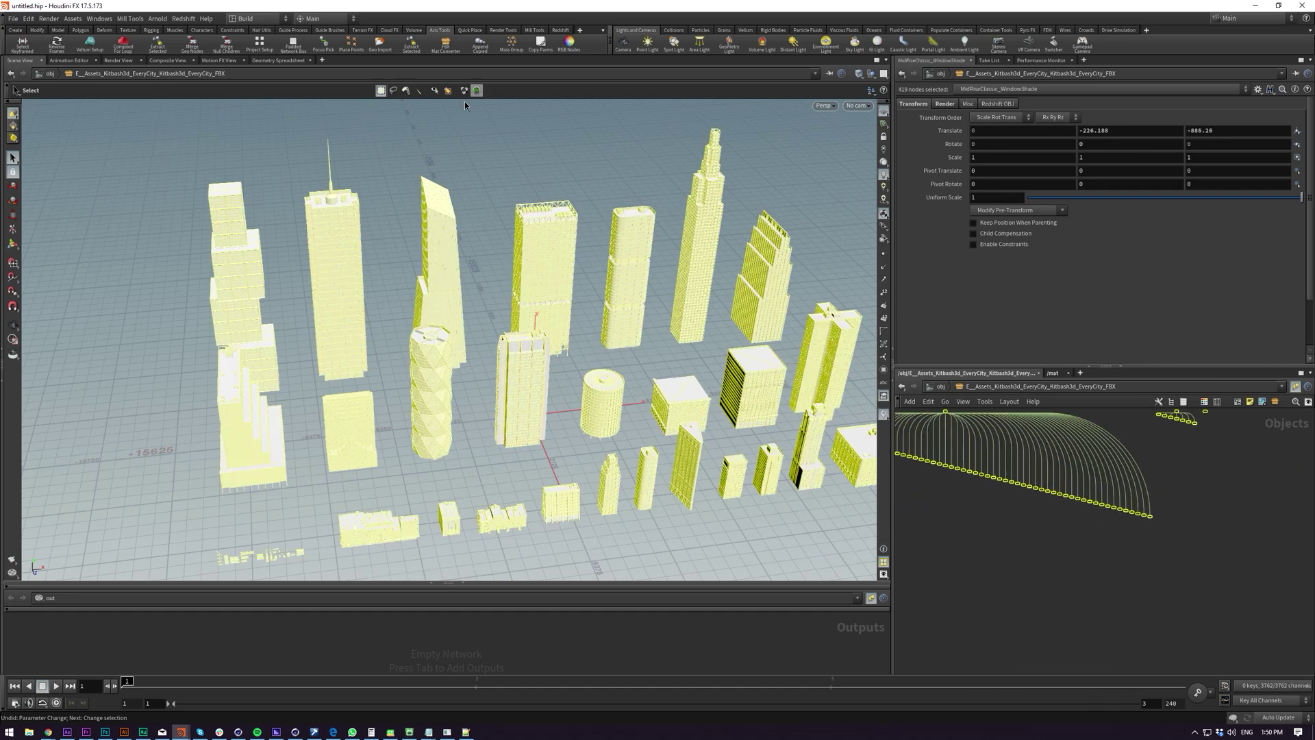
left_click(216, 46)
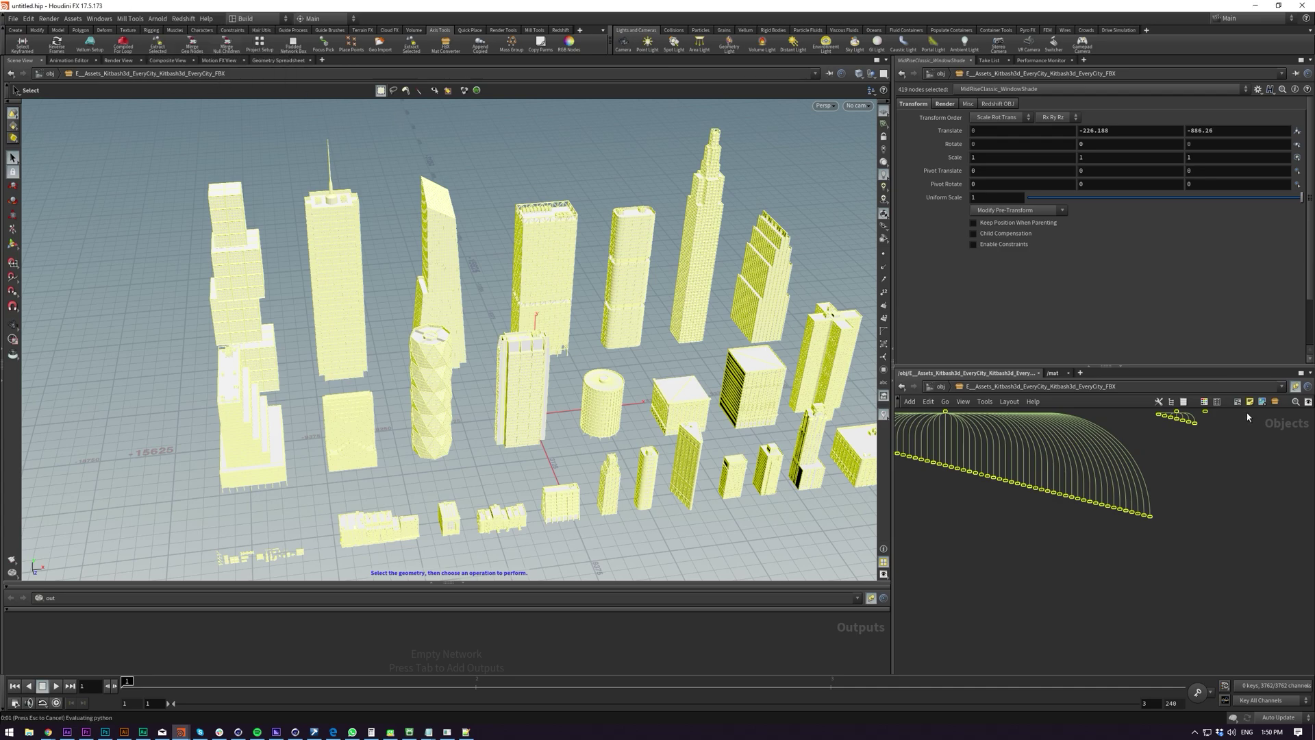
key("ctrl+z")
left_click(1123, 529)
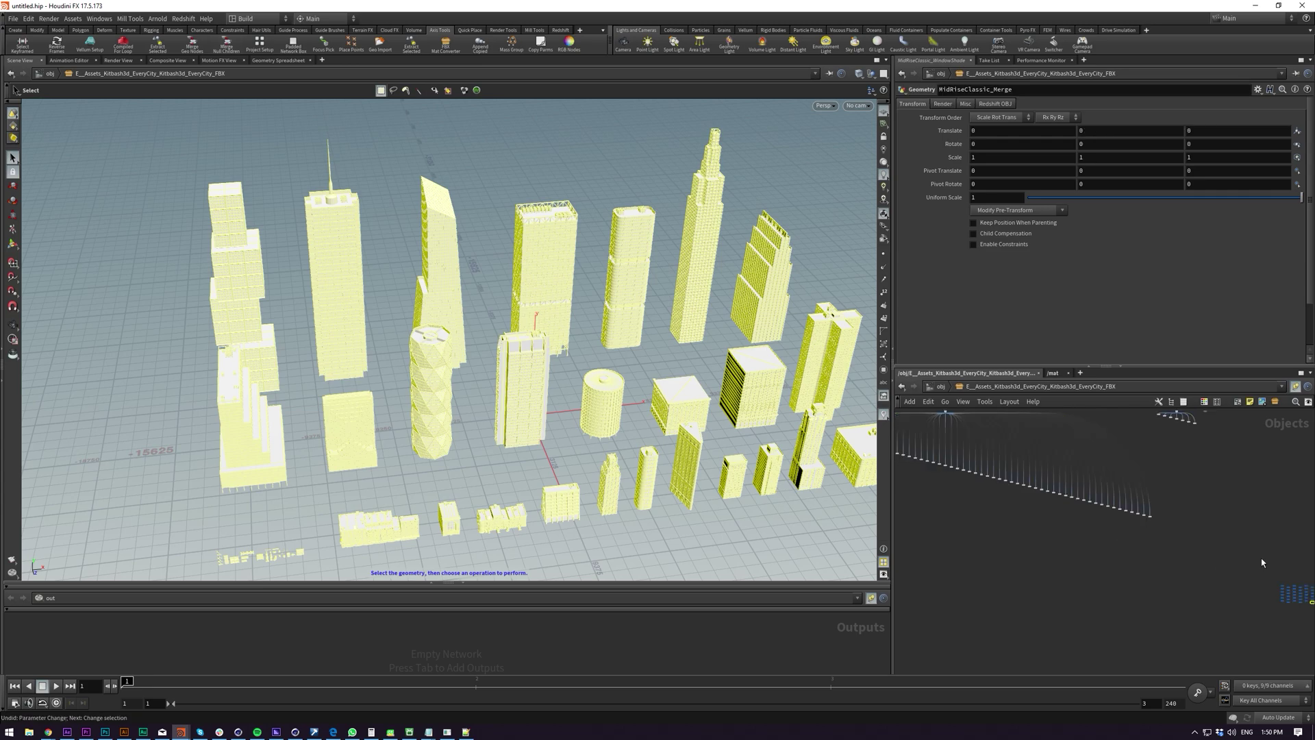
- Select all the merged building nodes and move the block closer to the end of the original node row
middle_click_drag(1044, 514, 1032, 511)
left_click_drag(1029, 525, 1147, 590)
left_click(1062, 547)
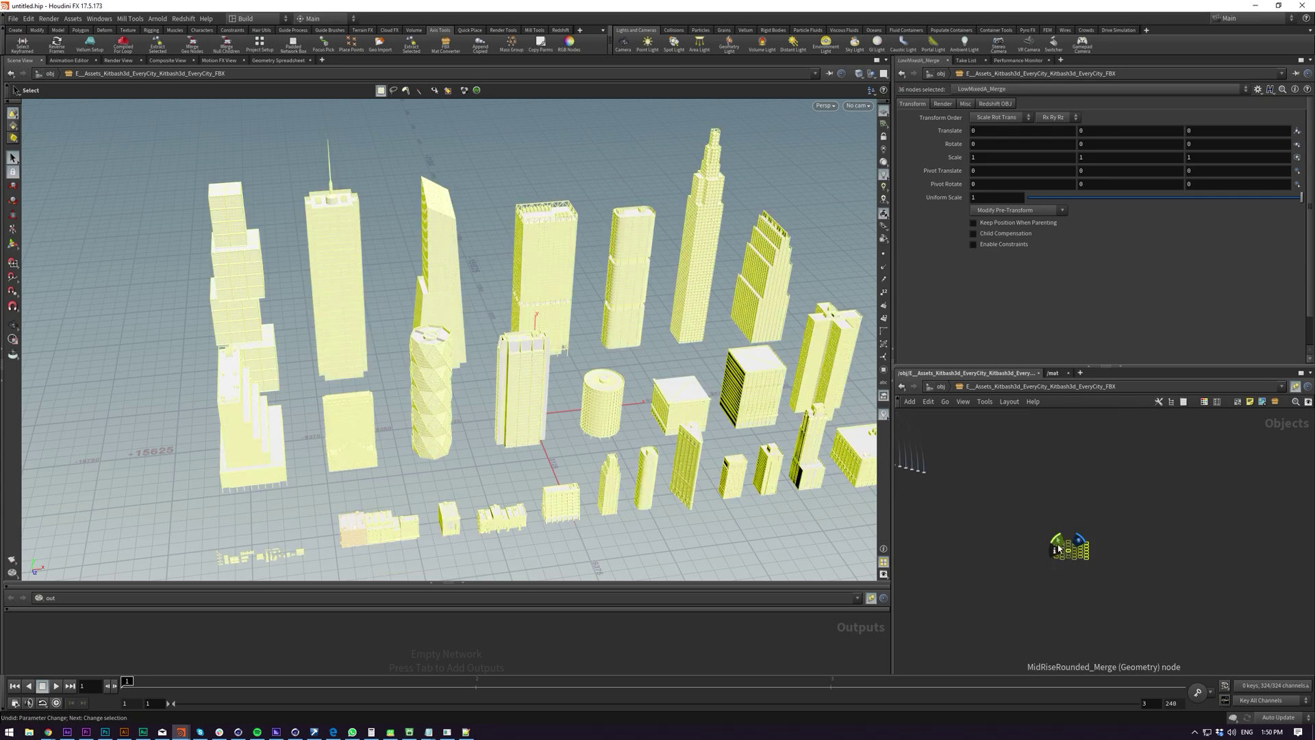
scroll(1060, 546, "up", 2)
scroll(1033, 511, "down", 2)
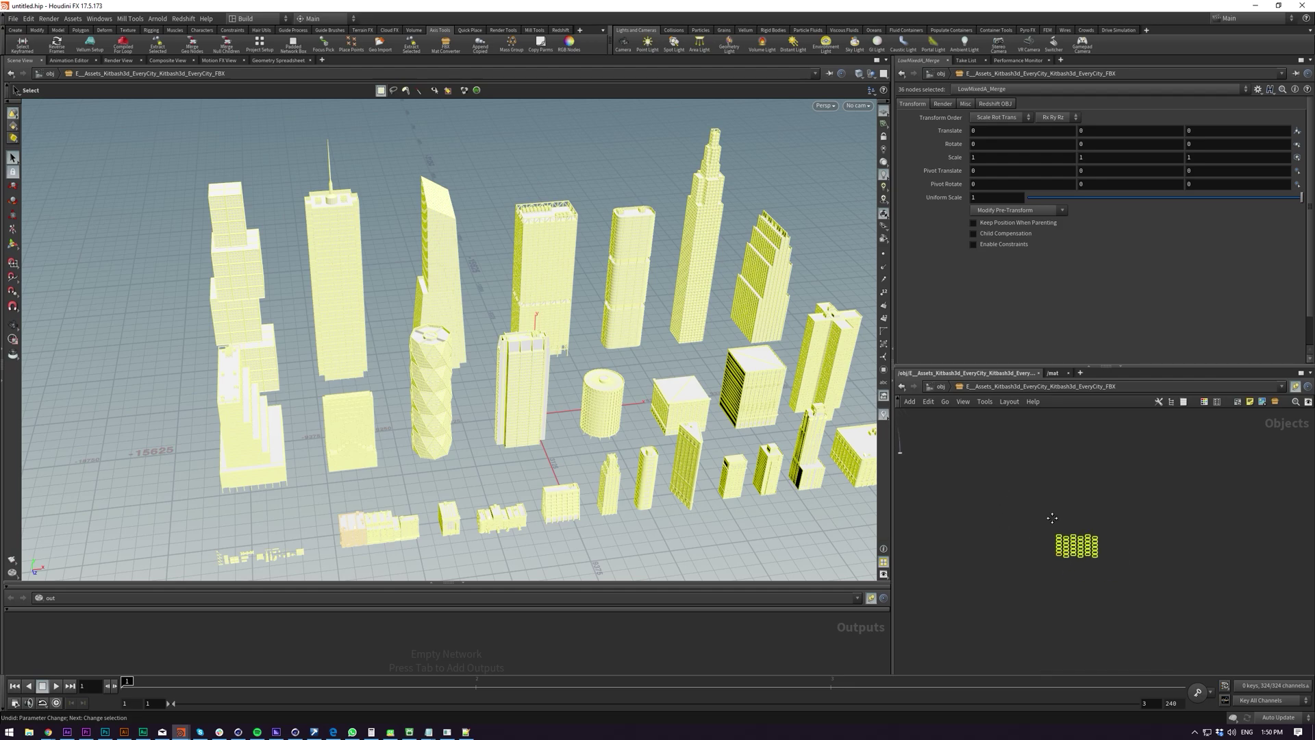
middle_click_drag(1050, 520, 1144, 578)
left_click_drag(1156, 597, 1016, 515)
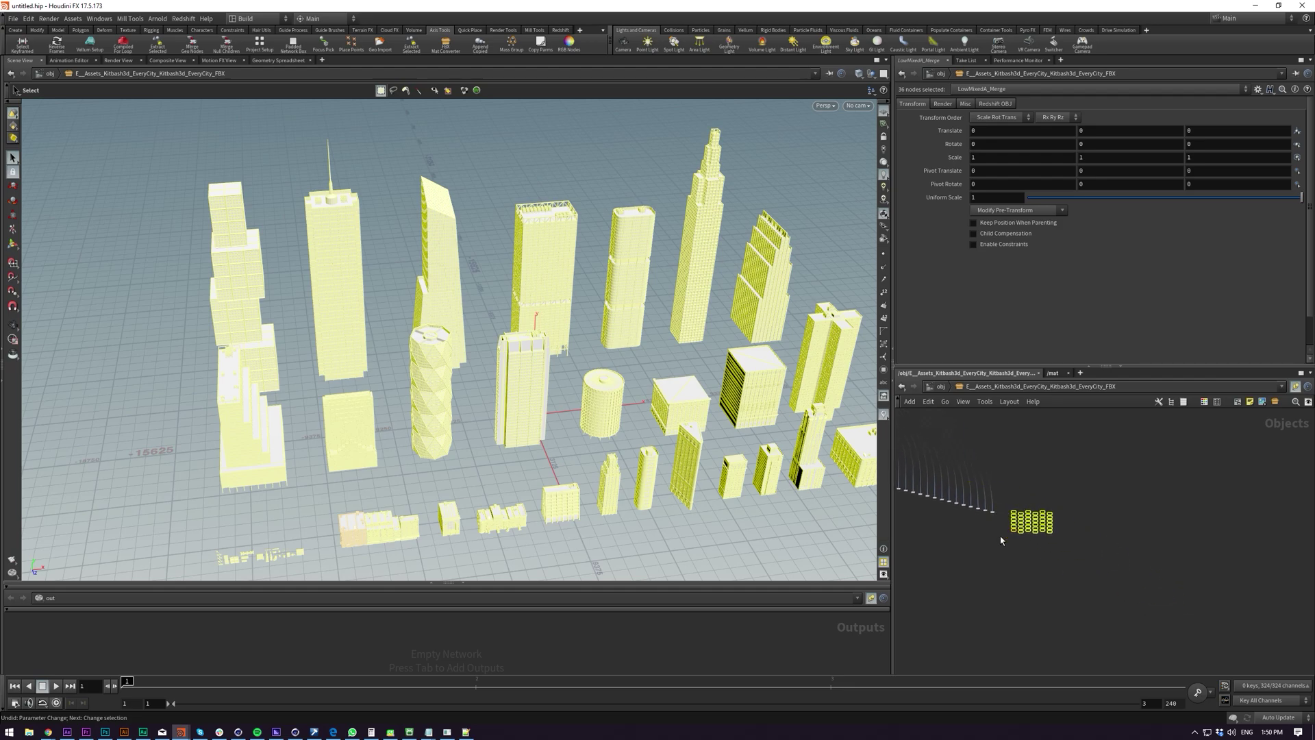
scroll(1021, 518, "up", 8)
middle_click_drag(1080, 505, 1071, 499)
left_click(1109, 447)
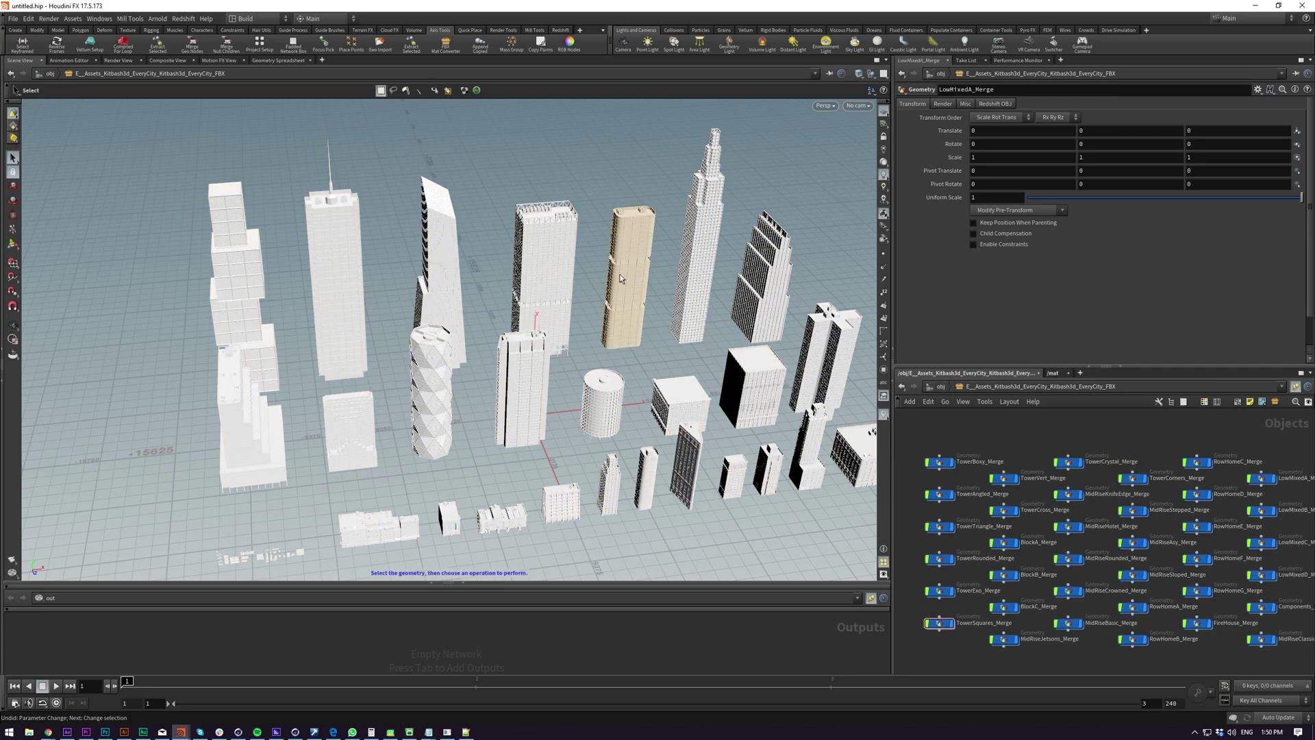
- Select the loose components, the low-rise buildings beside them and two small mid-rises in the front row, and delete their merged nodes
right_click_drag(617, 218, 832, 66, "alt")
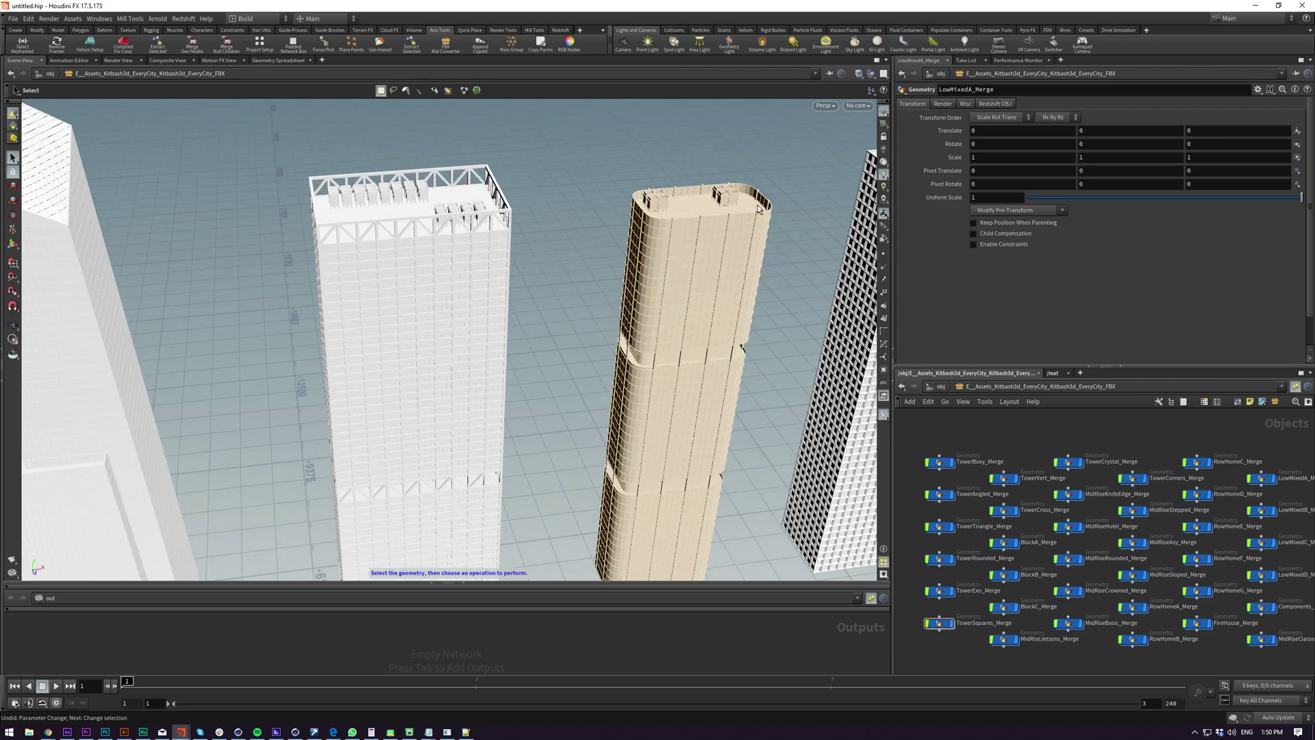
right_click_drag(600, 161, 264, 315, "alt")
mouse_move(264, 315)
left_mouse_down("alt")
mouse_move(308, 308)
mouse_move(261, 317)
left_mouse_up("alt")
scroll(261, 317, "up", 6)
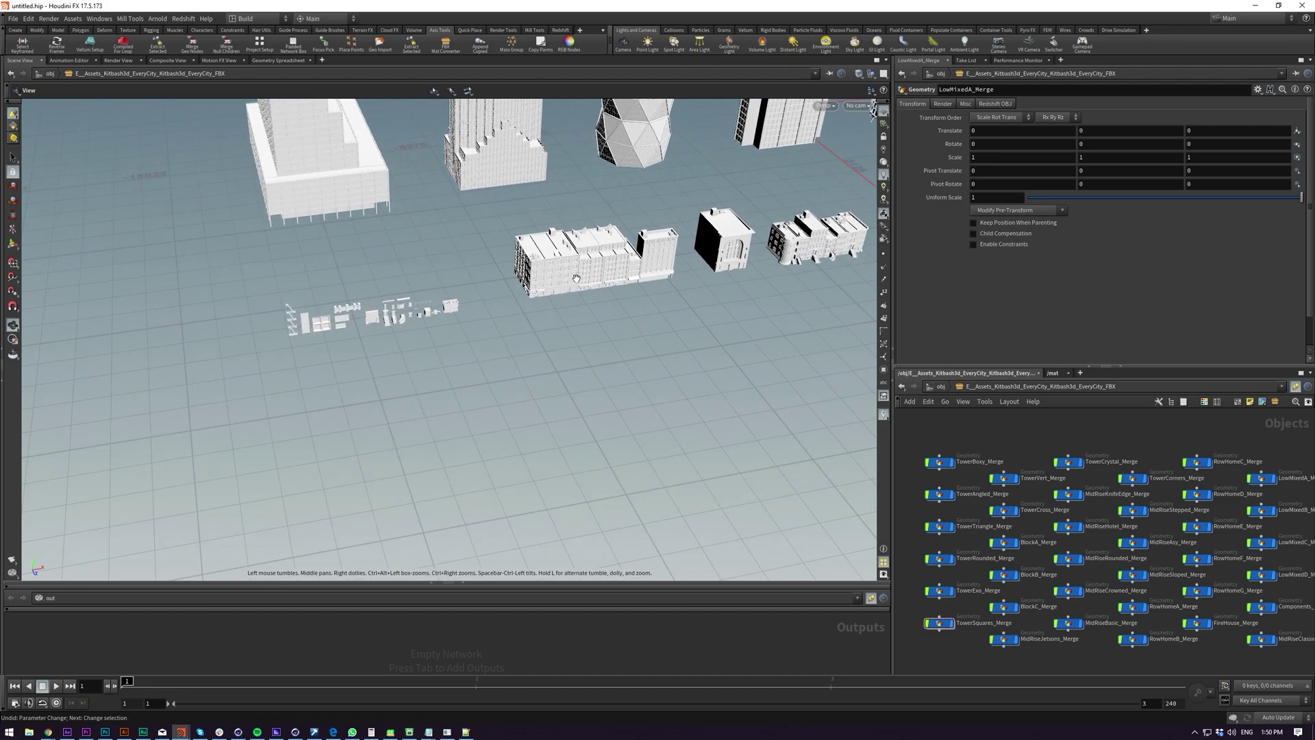
key("s")
left_click_drag(235, 268, 472, 298)
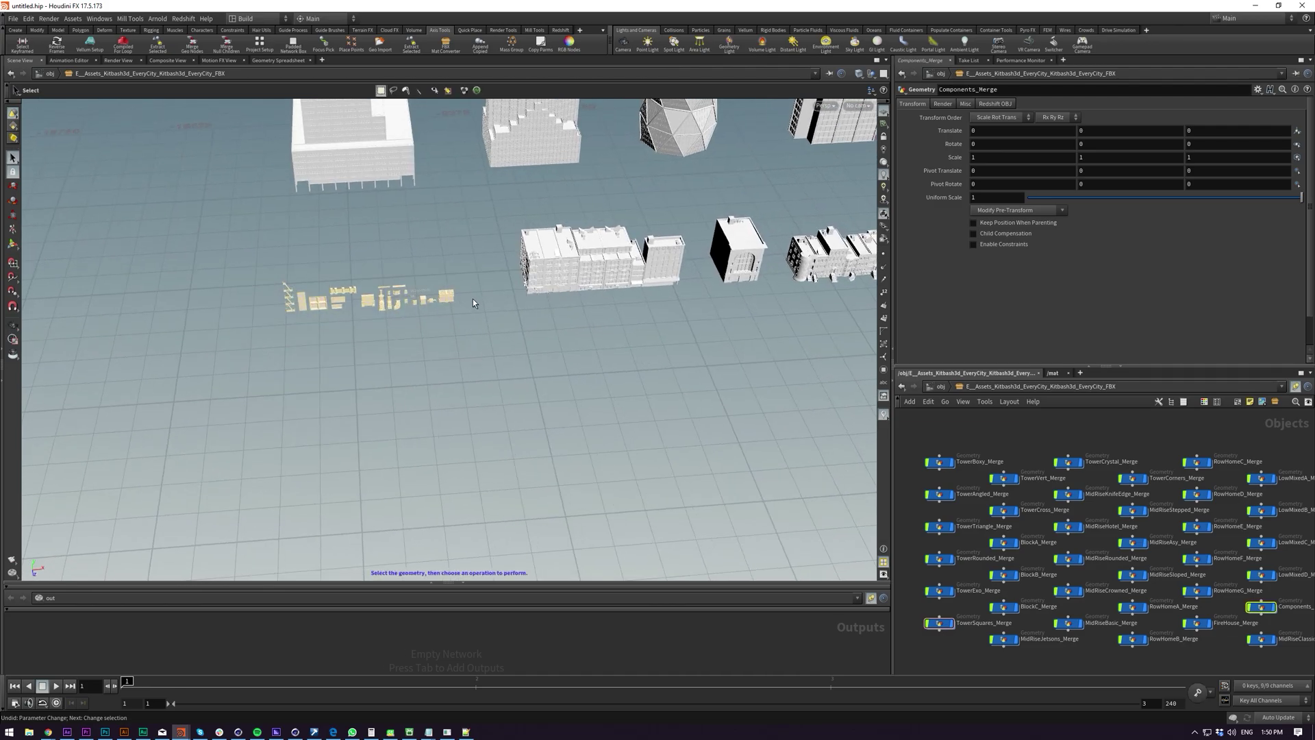
middle_click_drag(724, 311, 408, 343, "alt")
left_click_drag(408, 343, 434, 310, "alt")
right_click_drag(435, 311, 363, 284, "alt")
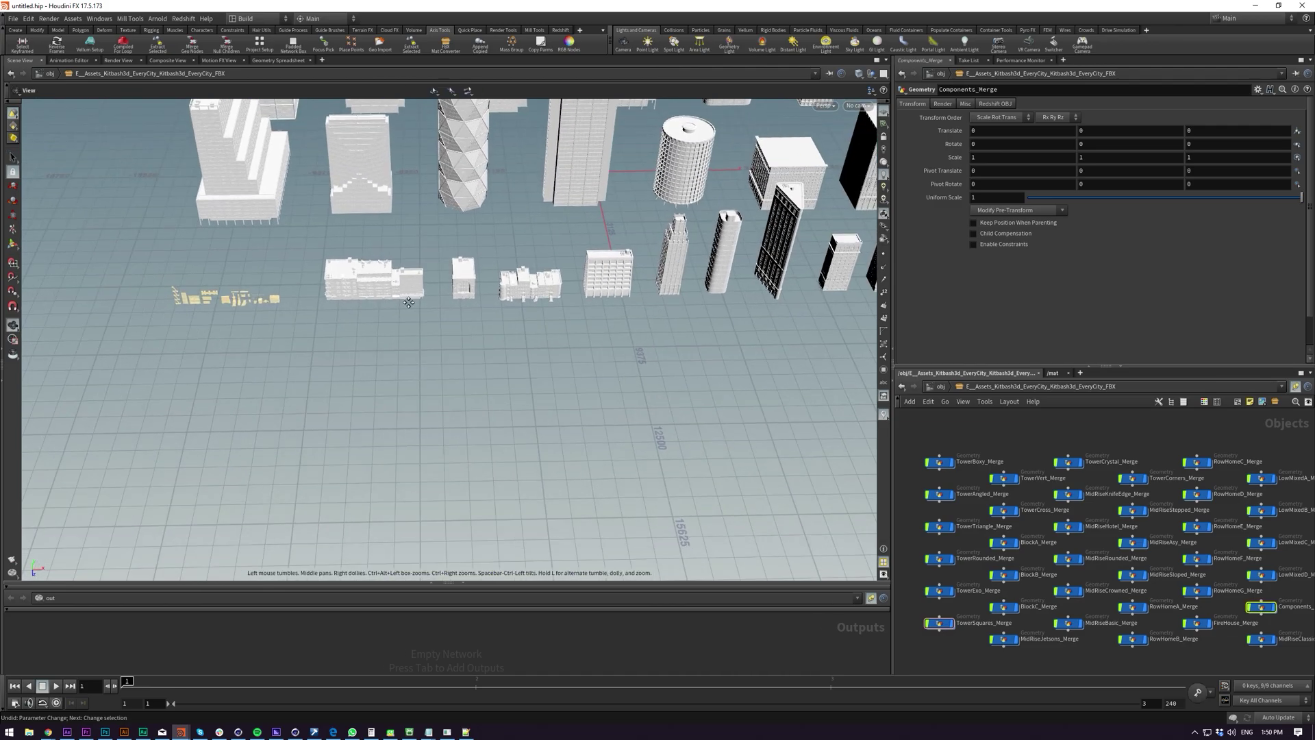
middle_click_drag(363, 284, 276, 322, "alt")
right_click_drag(658, 335, 596, 358, "alt")
left_click_drag(596, 358, 570, 343, "alt")
left_click_drag(390, 370, 582, 316)
middle_click_drag(691, 245, 439, 258, "alt")
right_click_drag(445, 257, 583, 253, "alt")
left_click_drag(356, 313, 409, 352, "alt")
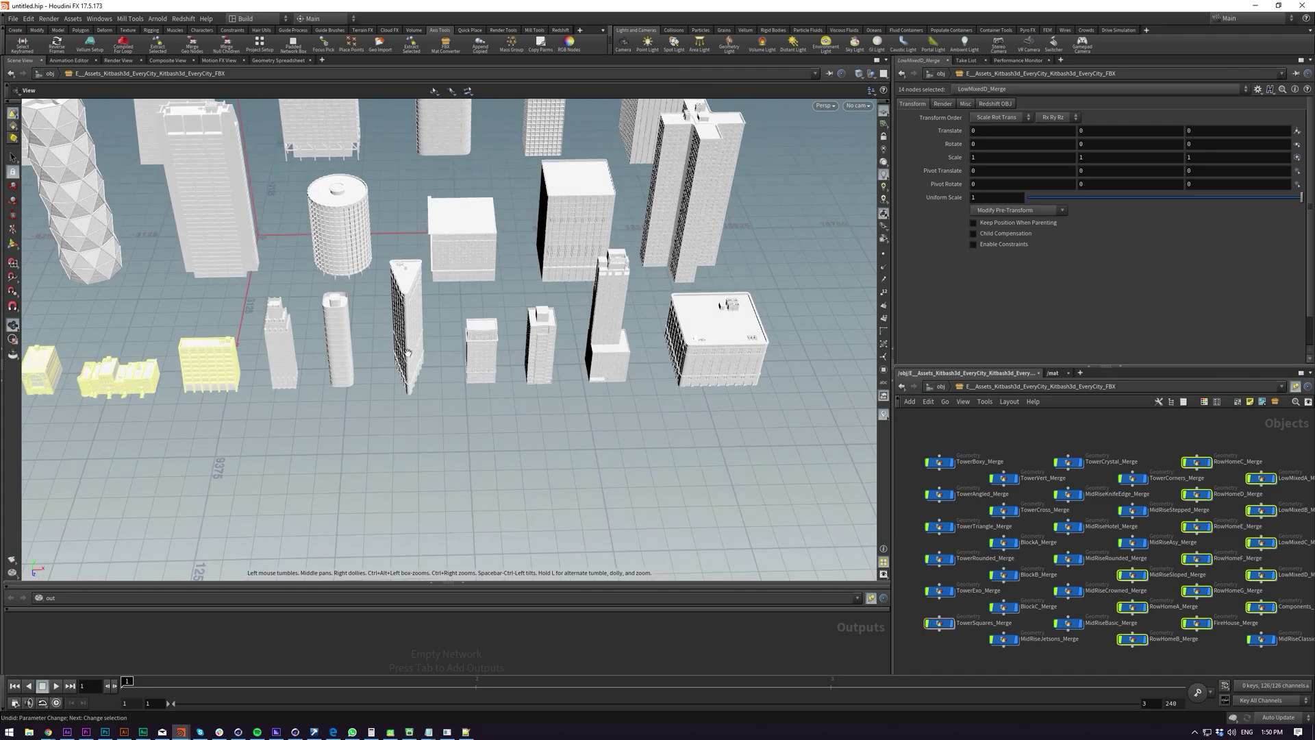
left_click_drag(468, 399, 546, 340, "shift")
key("Delete")
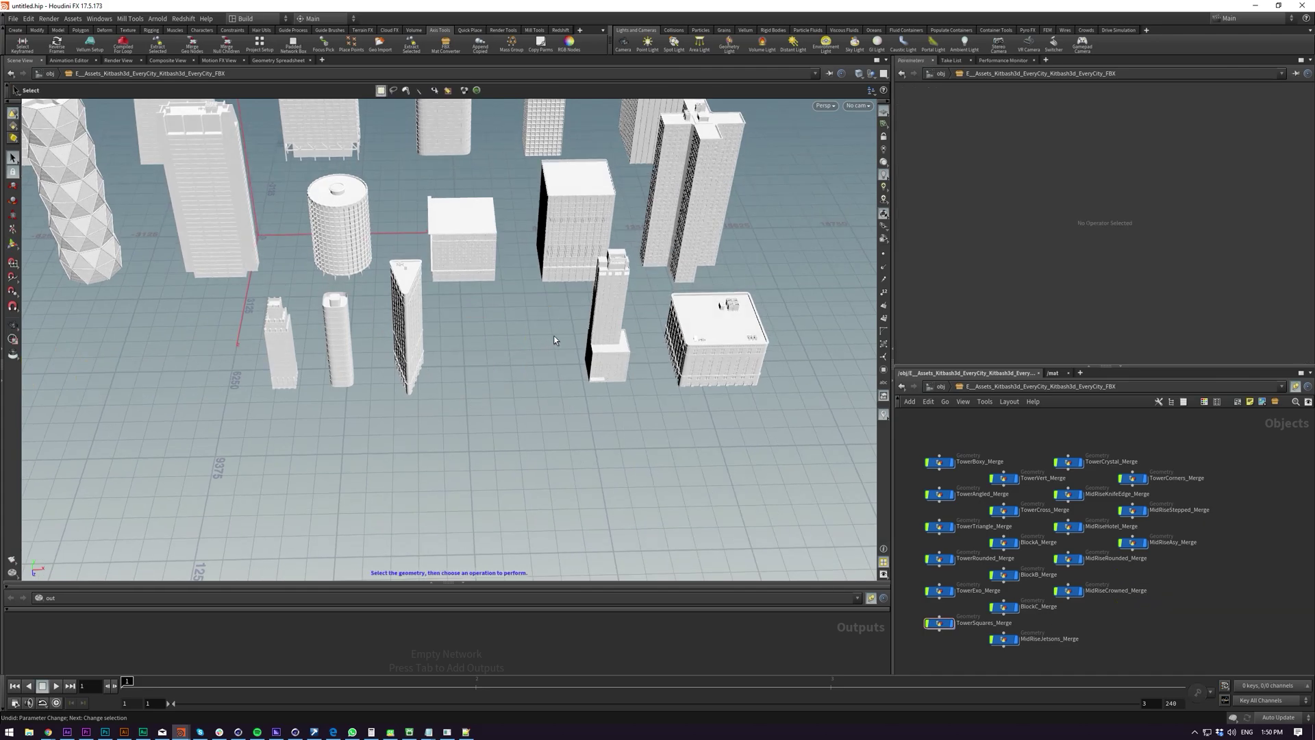
- Examine the remaining towers and mid-rise buildings up close and from several angles across the city layout
right_click_drag(541, 339, 343, 367, "alt")
left_click_drag(344, 367, 518, 213, "alt")
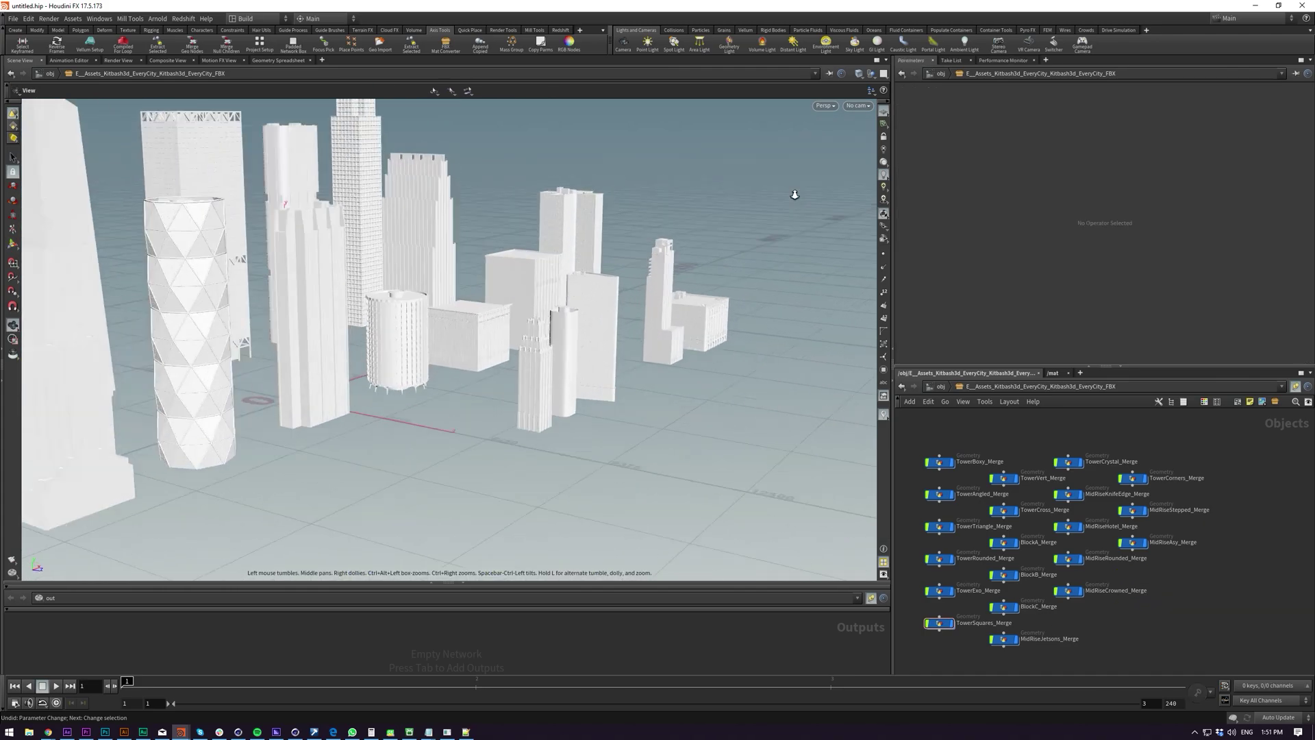
right_click_drag(795, 194, 714, 252)
right_click_drag(614, 250, 382, 338)
left_click_drag(381, 337, 602, 291)
right_click_drag(603, 291, 563, 279)
middle_click_drag(563, 279, 537, 363)
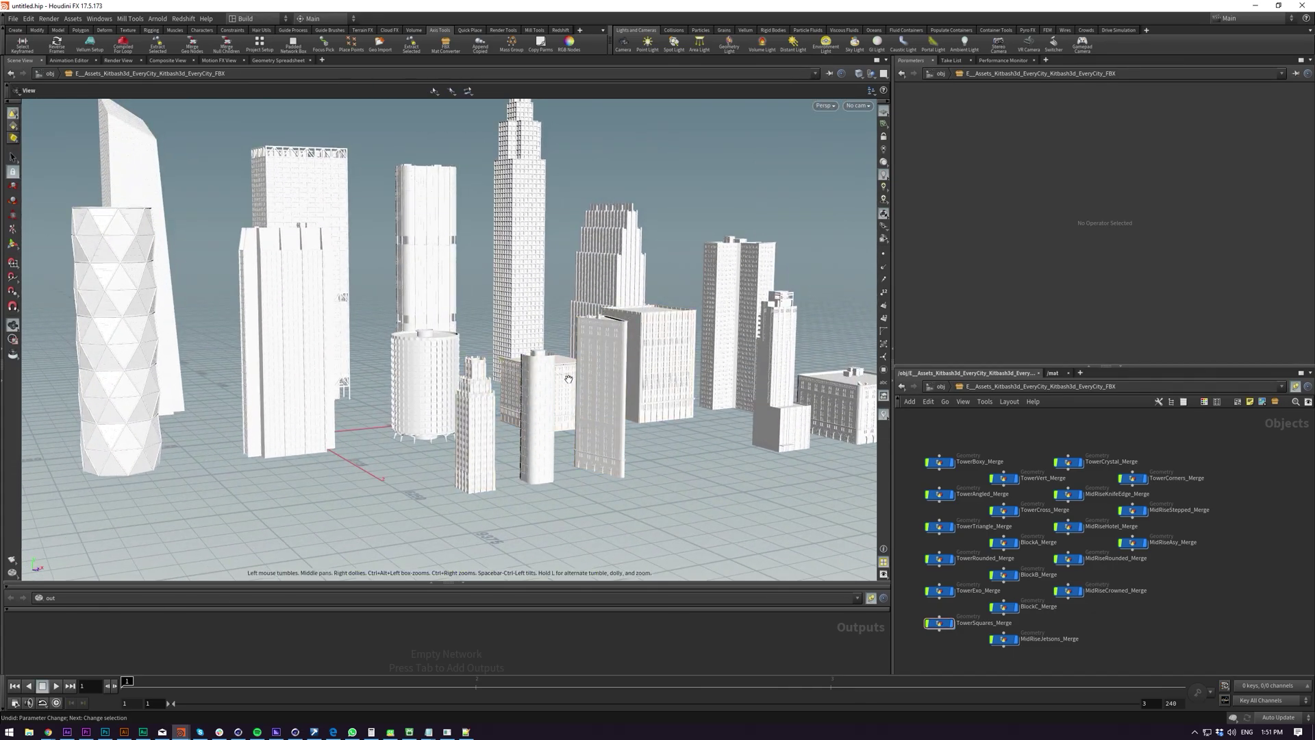
right_click_drag(568, 378, 779, 231)
left_click_drag(596, 274, 706, 307)
right_click_drag(693, 271, 555, 308)
middle_click_drag(555, 308, 399, 322)
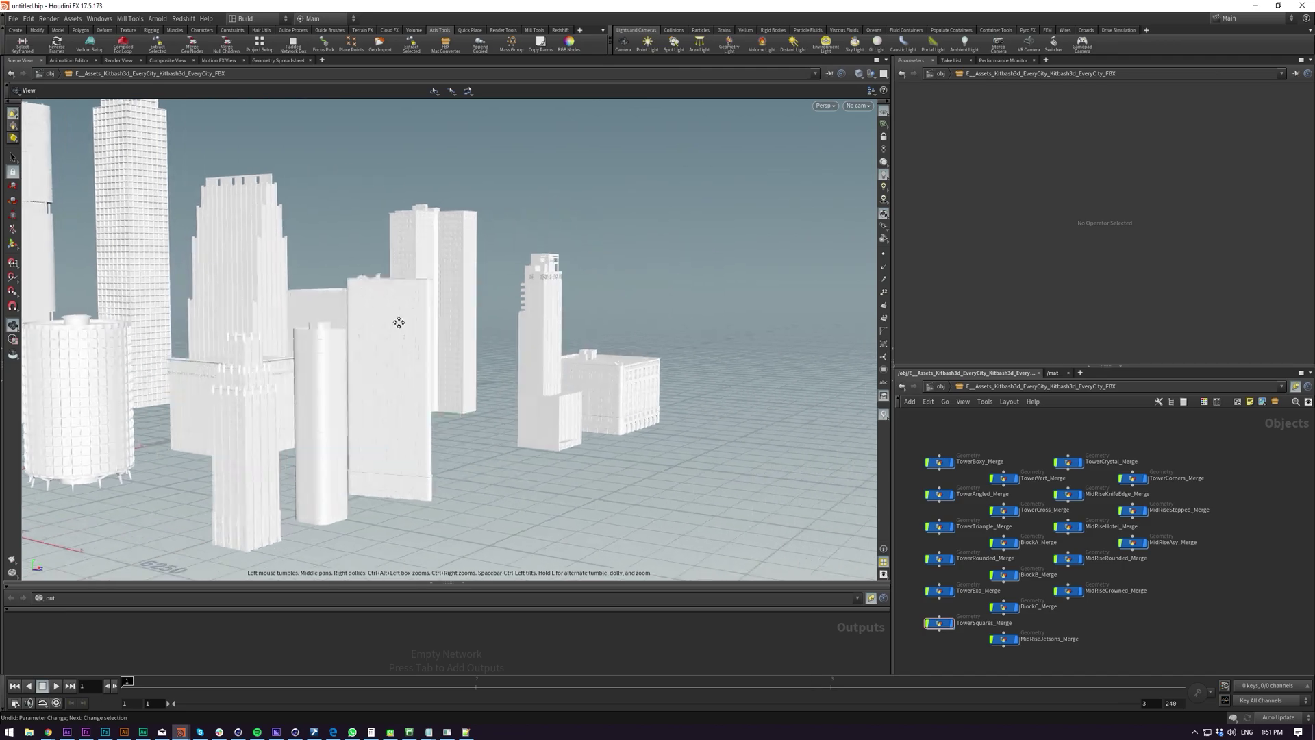
right_click_drag(399, 322, 541, 264)
left_click_drag(541, 264, 458, 315)
right_click_drag(458, 315, 749, 235)
left_click_drag(749, 235, 582, 438)
right_click_drag(587, 297, 82, 462)
middle_click_drag(481, 335, 735, 525)
left_click_drag(735, 525, 899, 391)
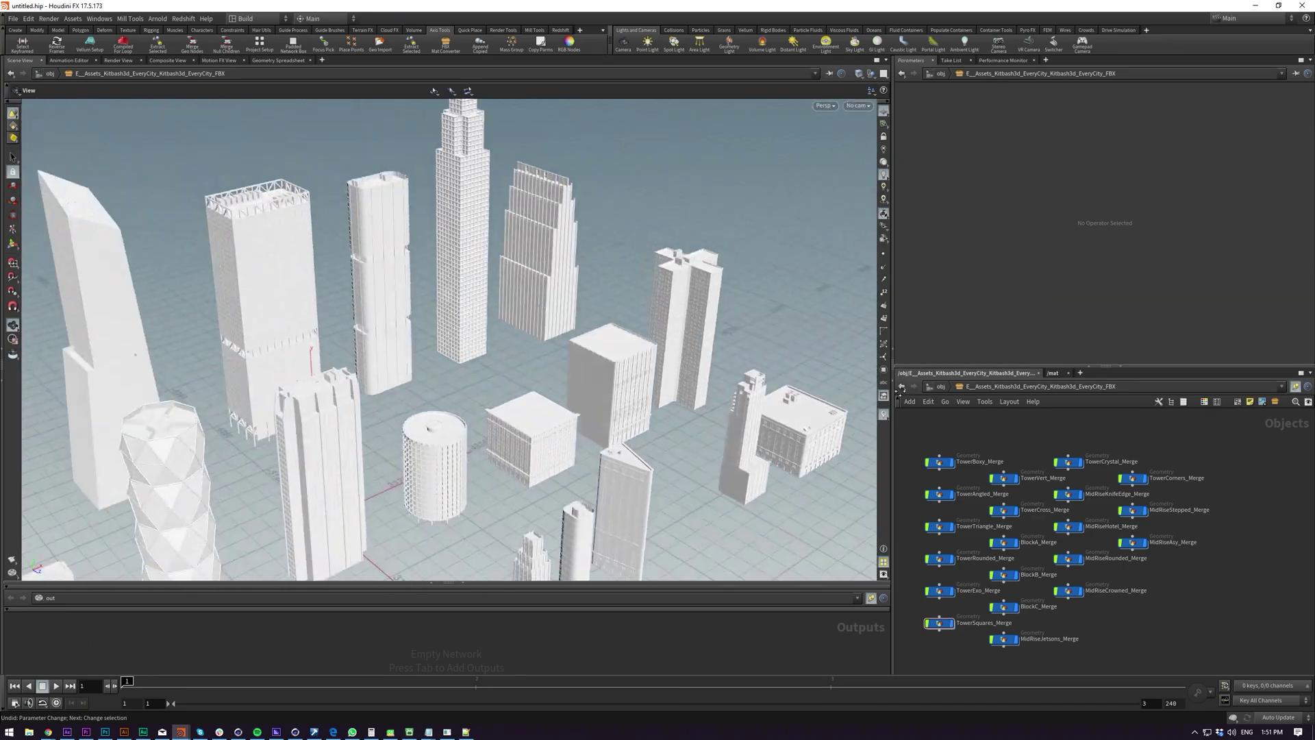
right_click_drag(740, 295, 438, 384)
left_click_drag(439, 384, 493, 312)
right_click_drag(411, 383, 541, 360)
left_click_drag(541, 360, 517, 355)
- Select the Components_Chrome4 node beside the merged nodes and check its material assignment in the Render settings
scroll(1218, 506, "down", 5)
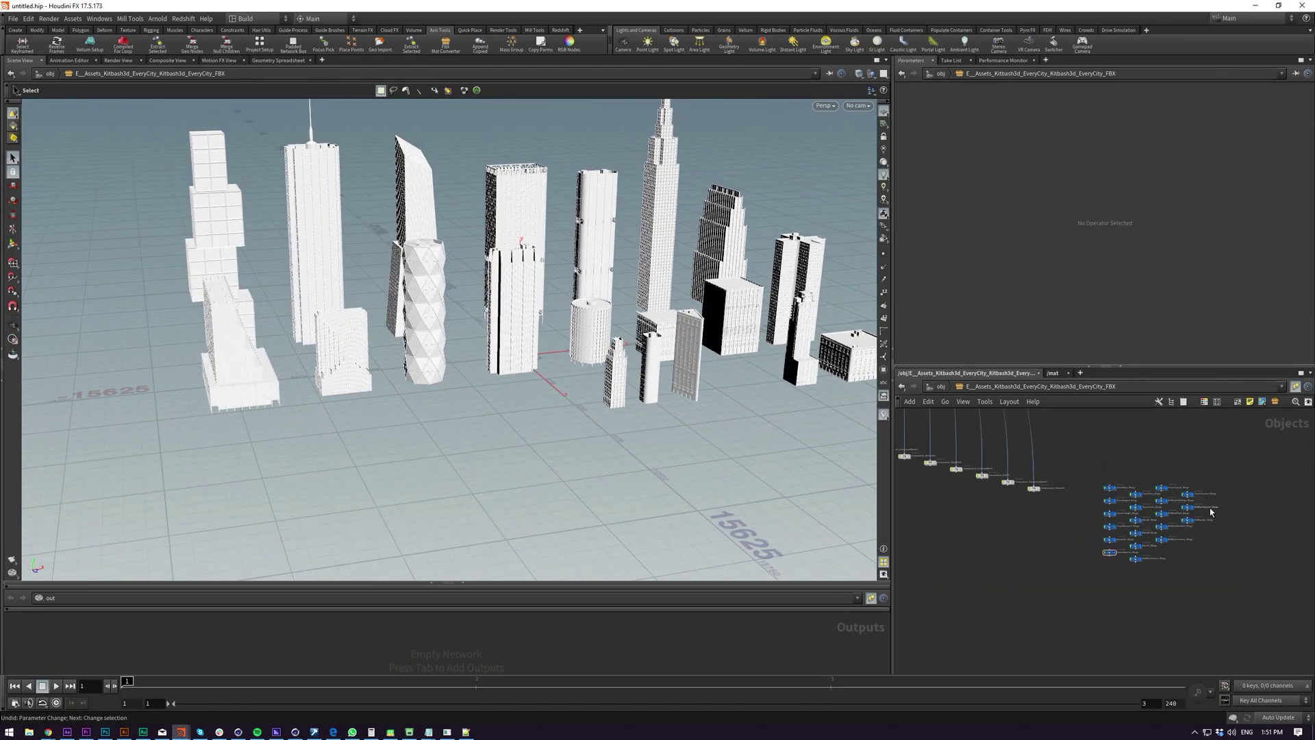
scroll(1209, 510, "up", 5)
middle_click_drag(1252, 594, 1175, 573)
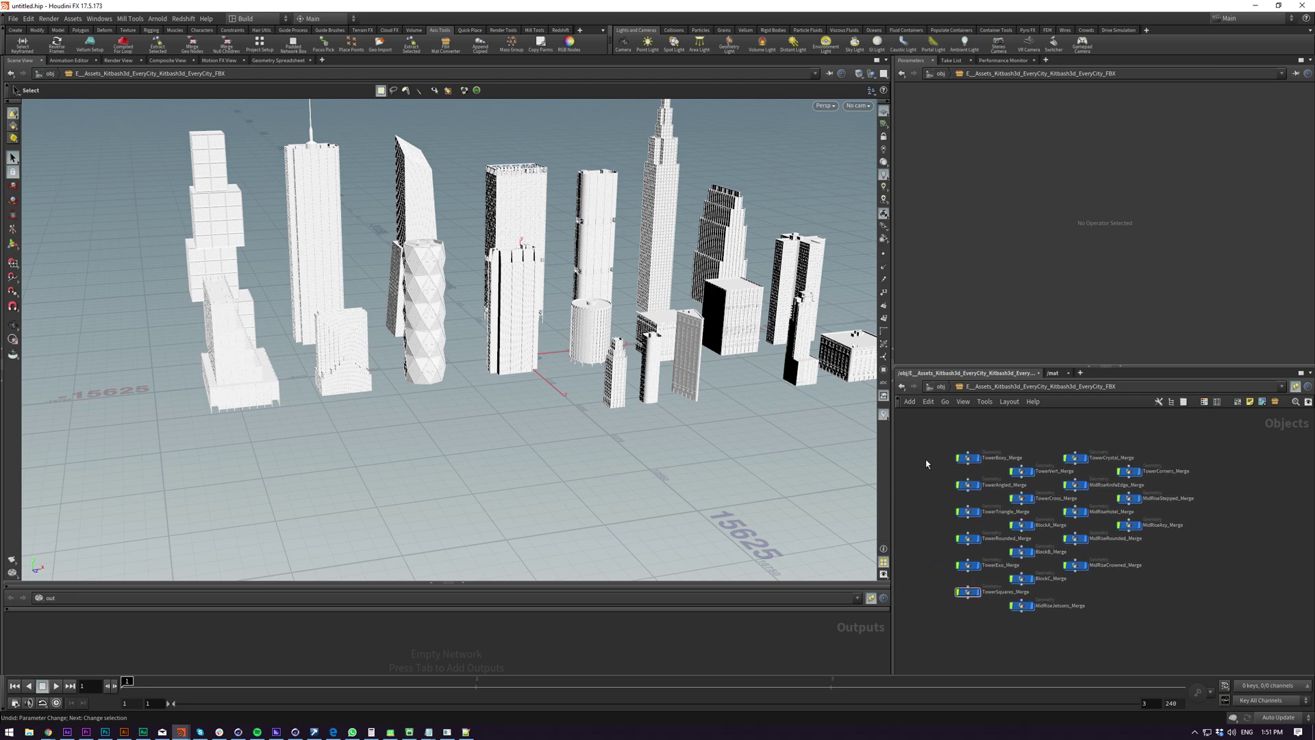
scroll(998, 460, "up", 2)
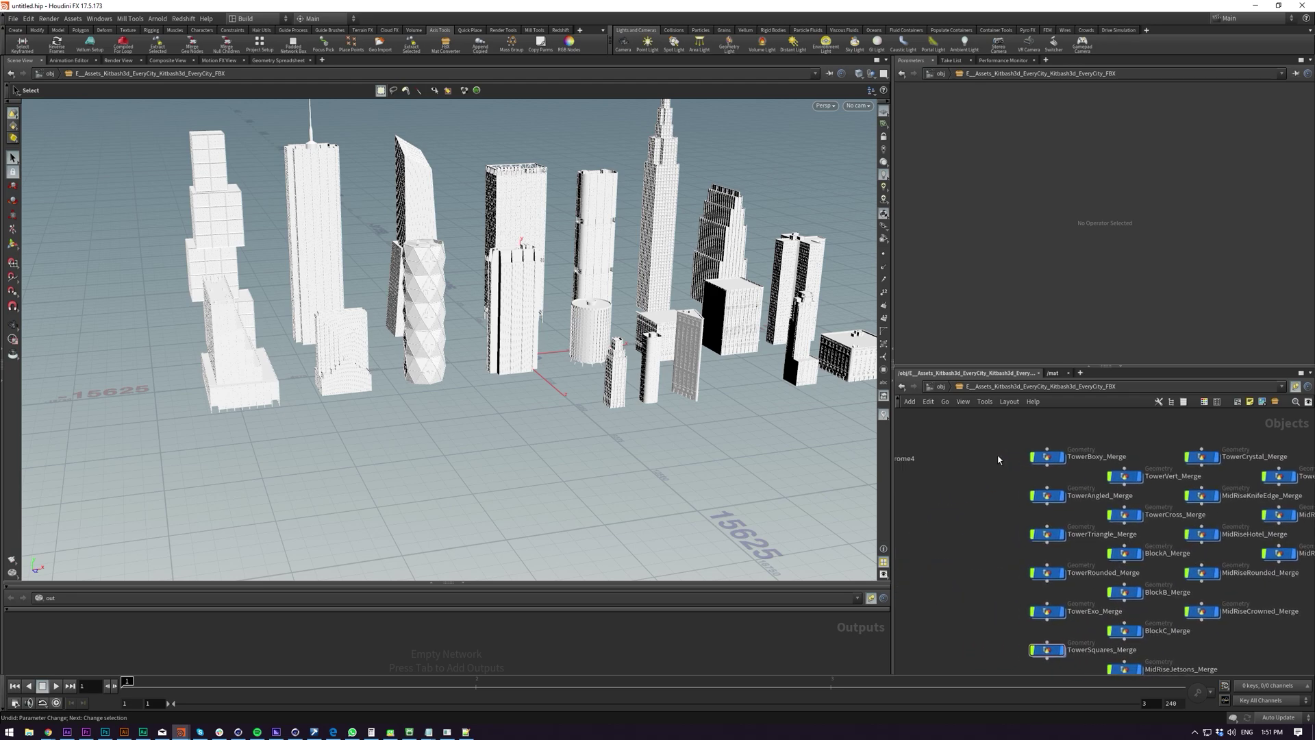
middle_click_drag(998, 450, 1152, 474)
left_click(974, 483)
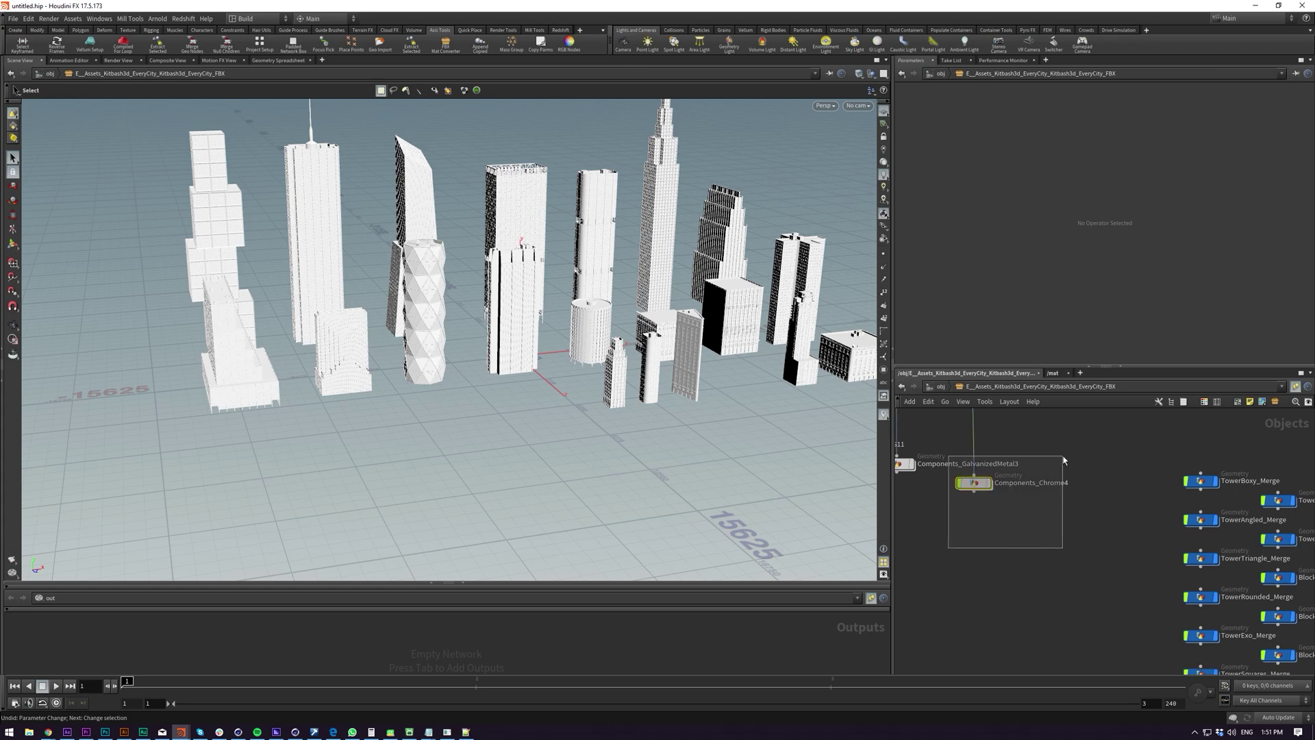
left_click(945, 105)
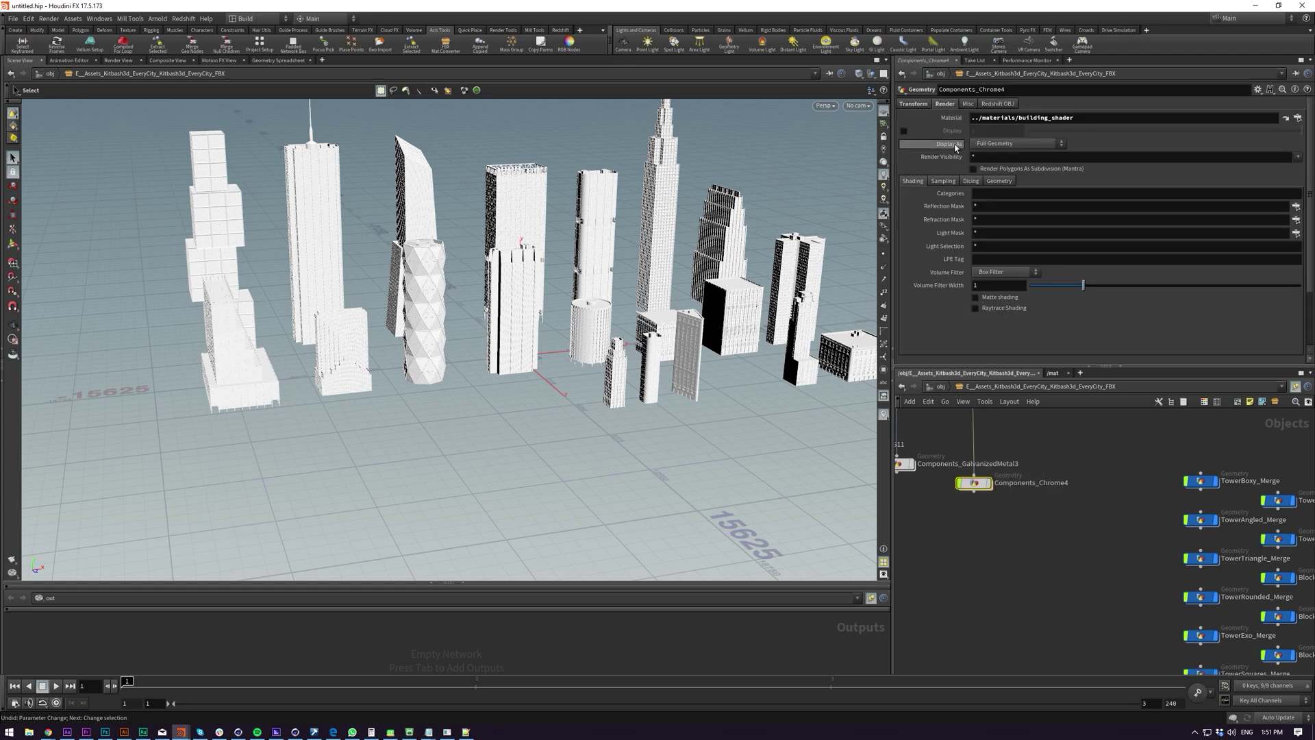
left_click(1058, 118)
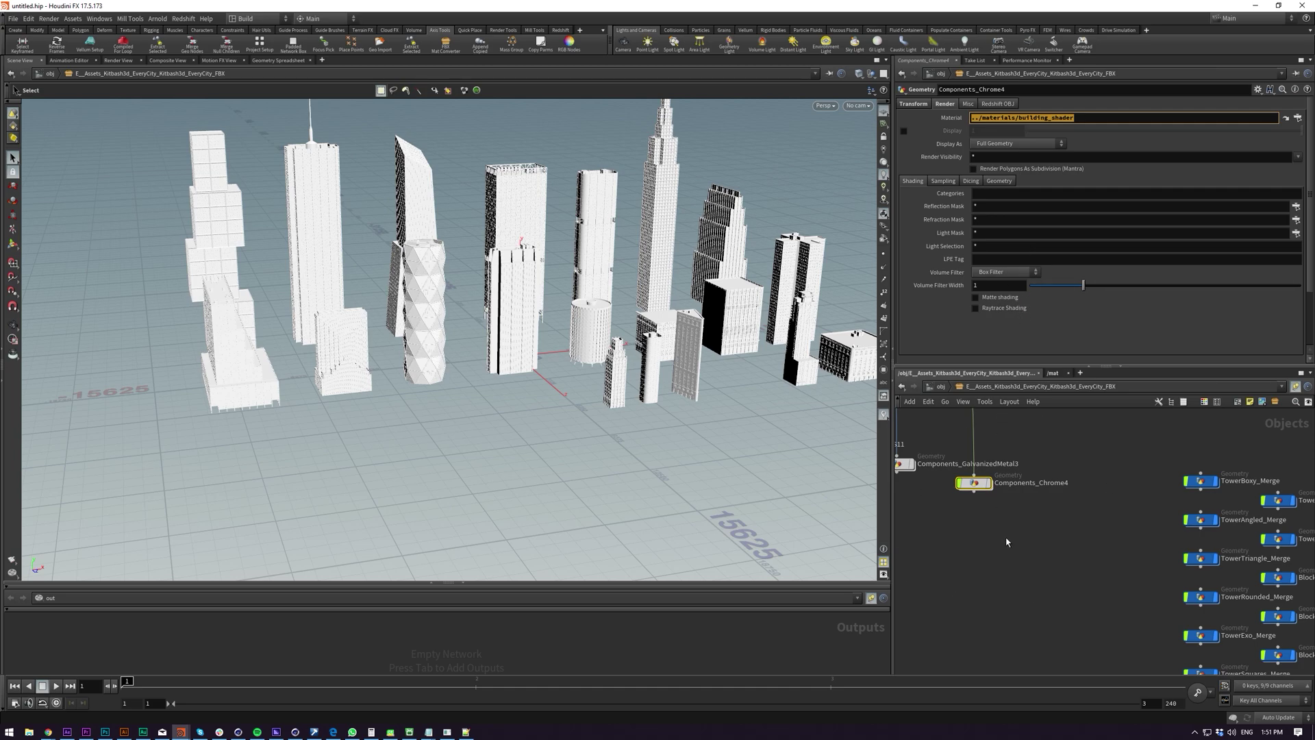
- Add a Material node inside Components_Chrome4, delete it again and return to the city network
middle_click_drag(1097, 548, 862, 500)
middle_click_drag(986, 438, 1099, 449)
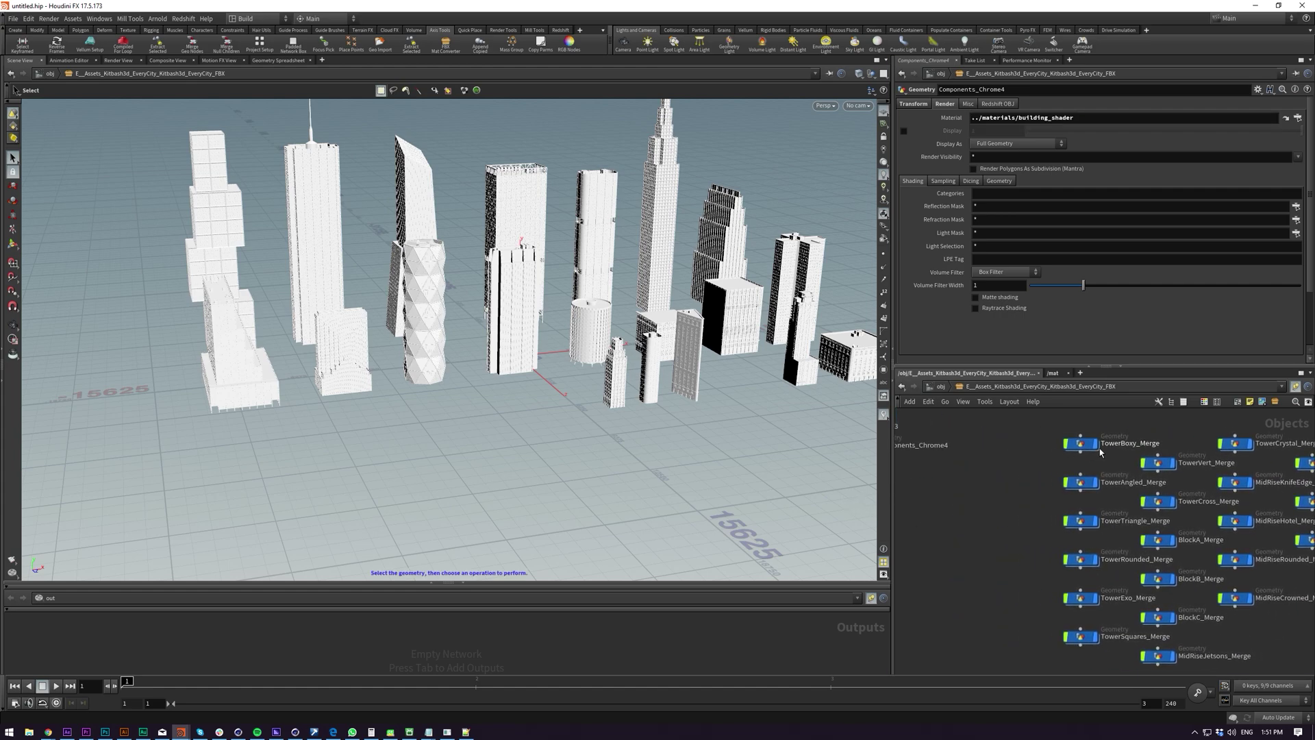
middle_click_drag(991, 464, 1178, 536)
scroll(1177, 536, "down", 1)
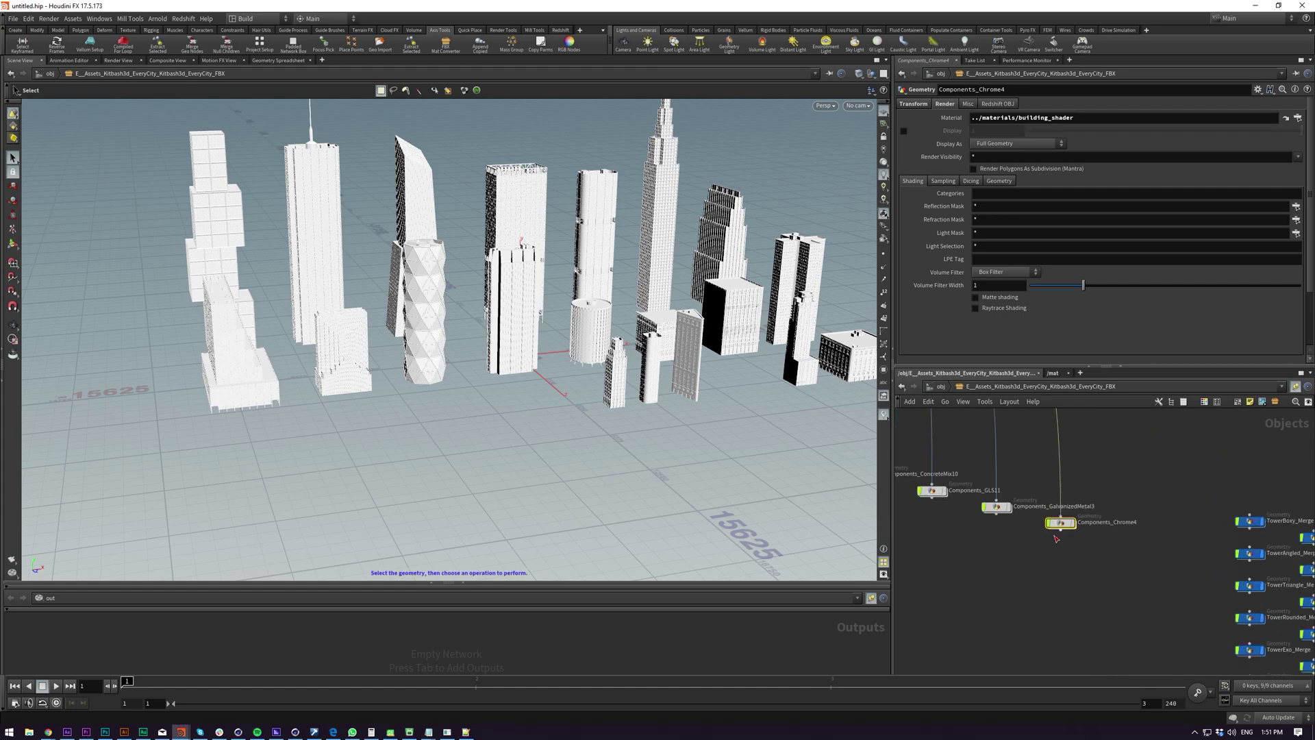
scroll(1055, 538, "up", 2)
double_click(1065, 521)
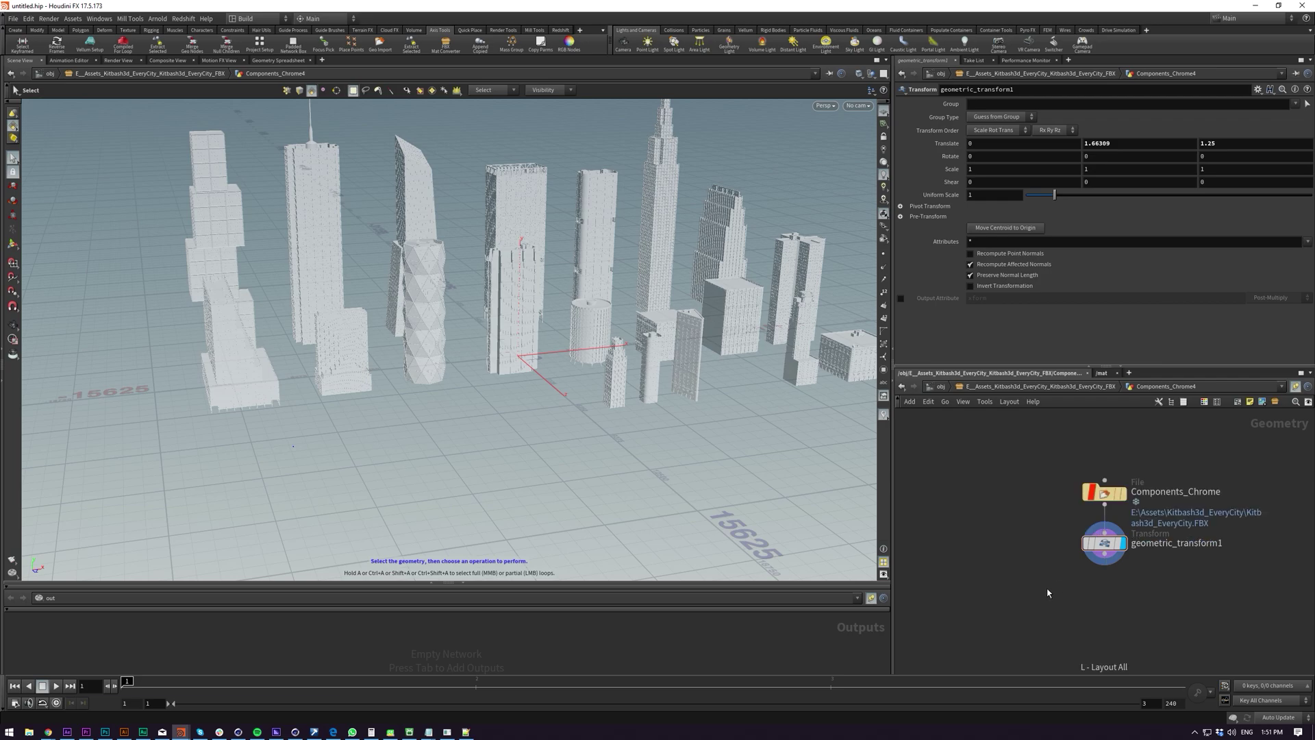
key("Tab")
type("mat")
key("Return")
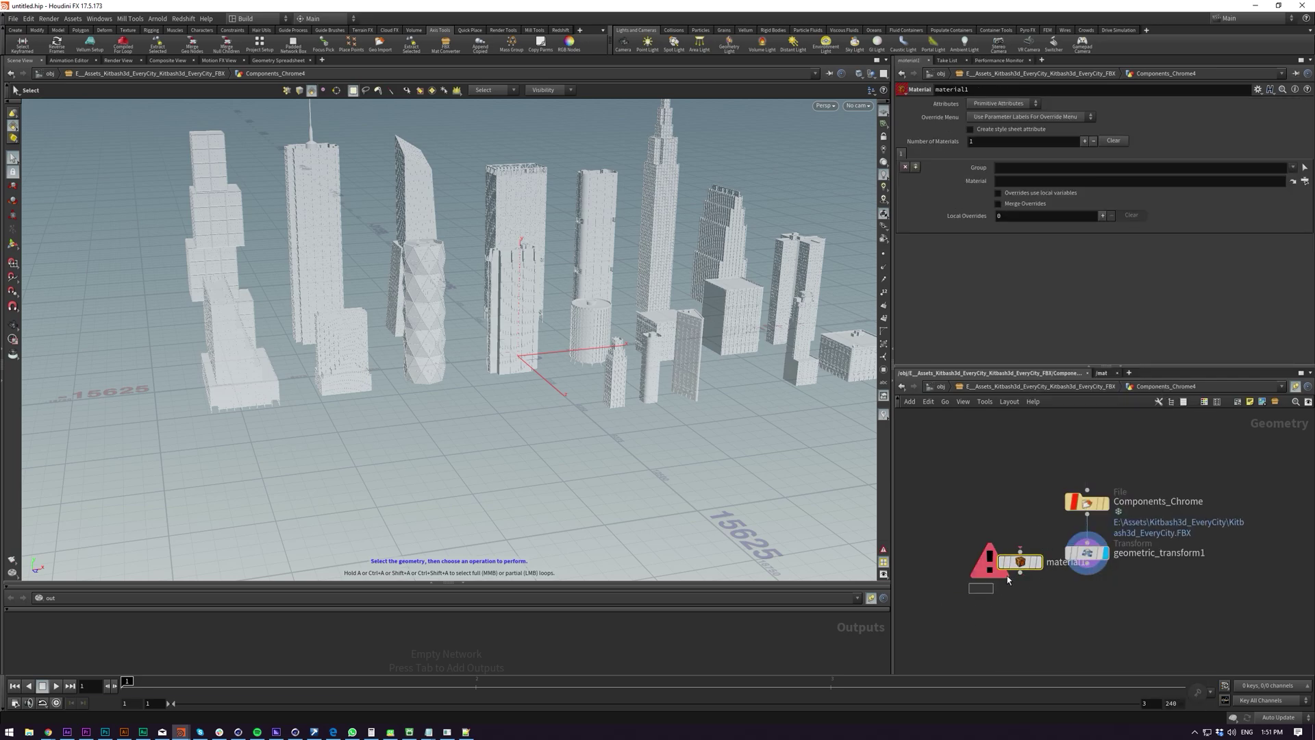
key("Delete")
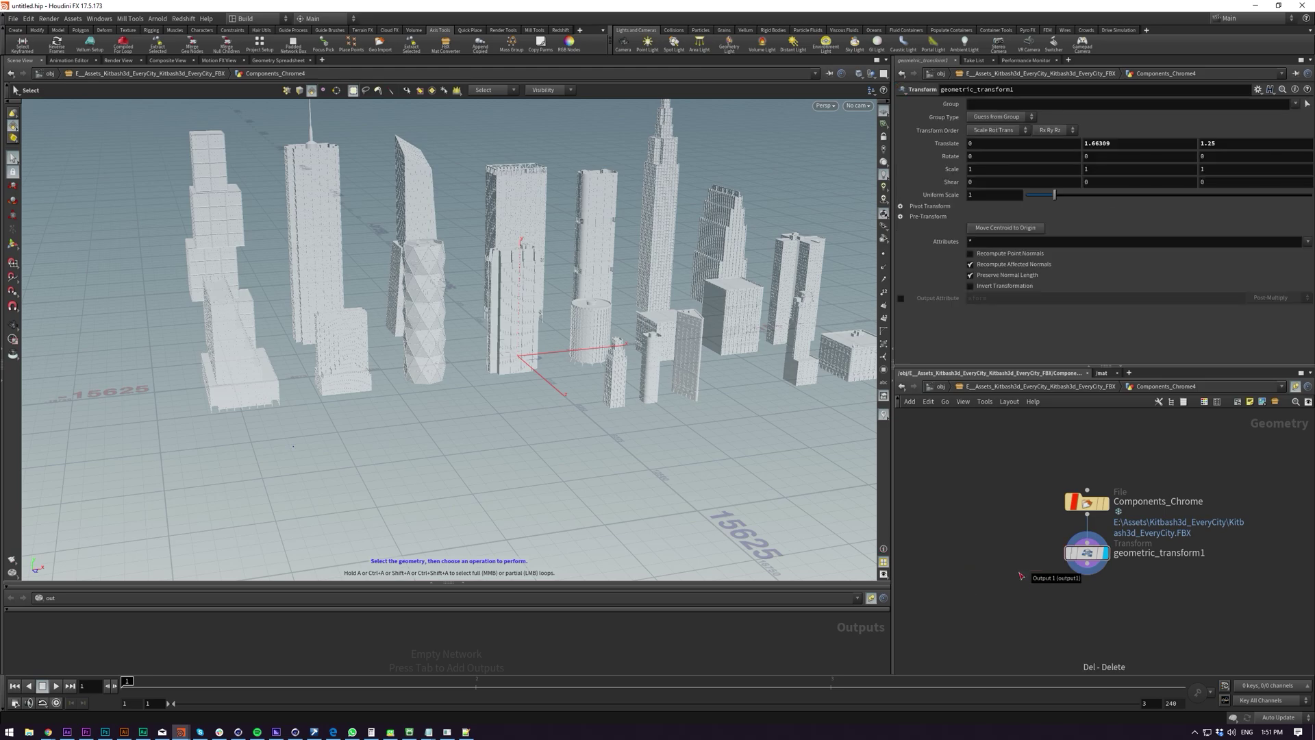
key("u")
- Open the TowerBoxy_Merge network and examine the material nodes feeding its merge
scroll(993, 545, "down", 4)
middle_click_drag(1051, 556, 894, 524)
scroll(1034, 513, "up", 3)
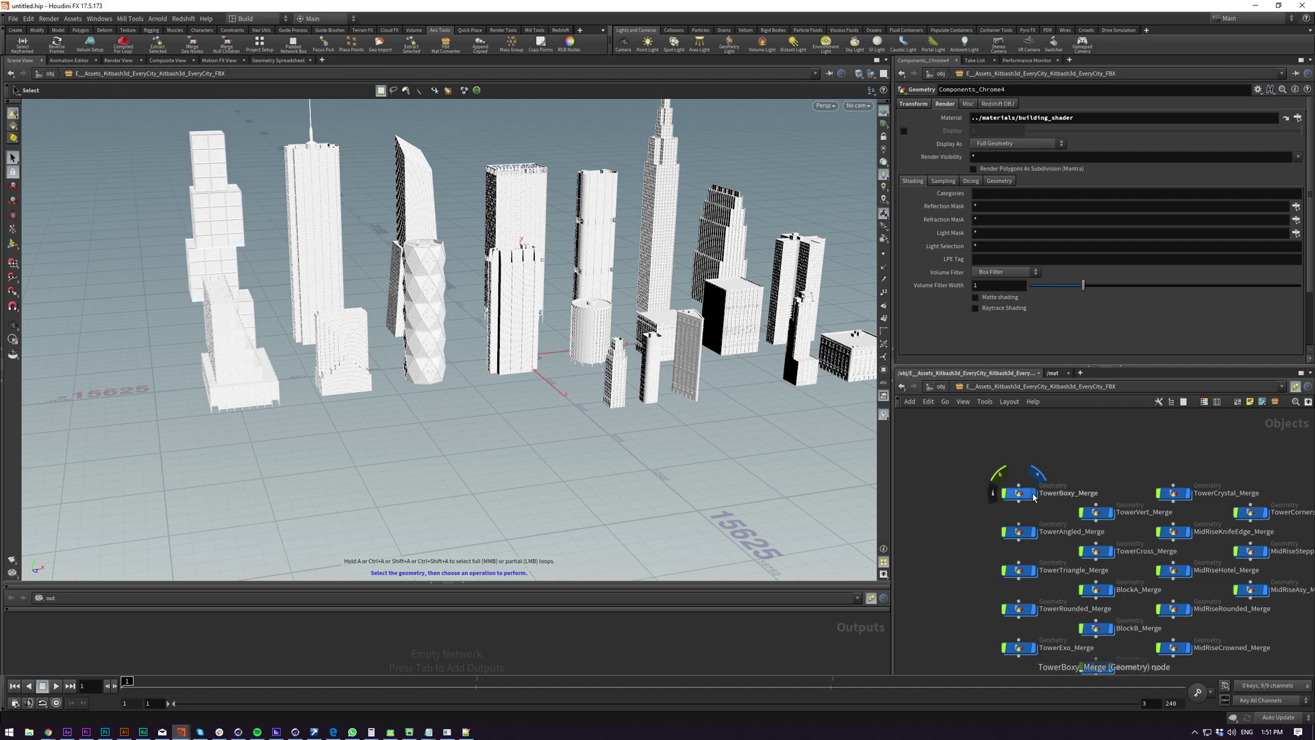
double_click(1034, 494)
scroll(1065, 548, "up", 3)
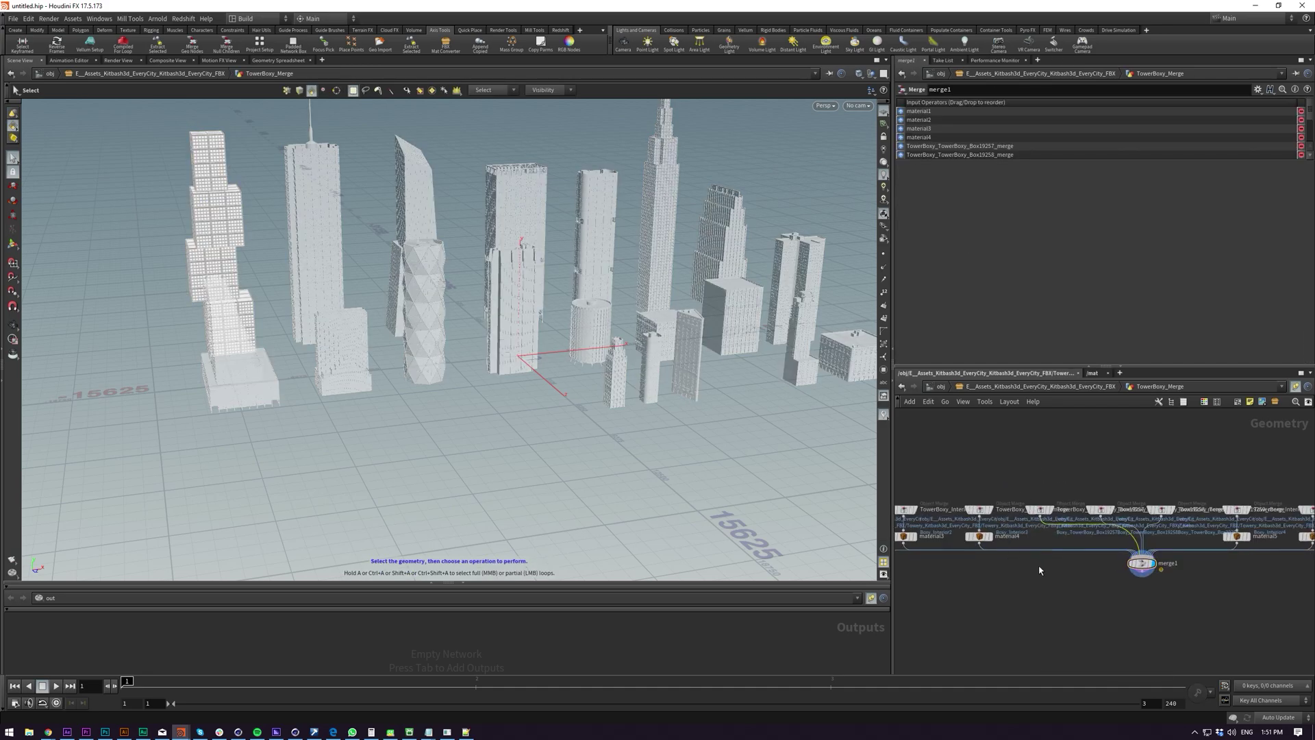
- Review TowerBoxy_Merge's internal nodes alongside the Components and building merge nodes in the city network
scroll(1036, 568, "up", 3)
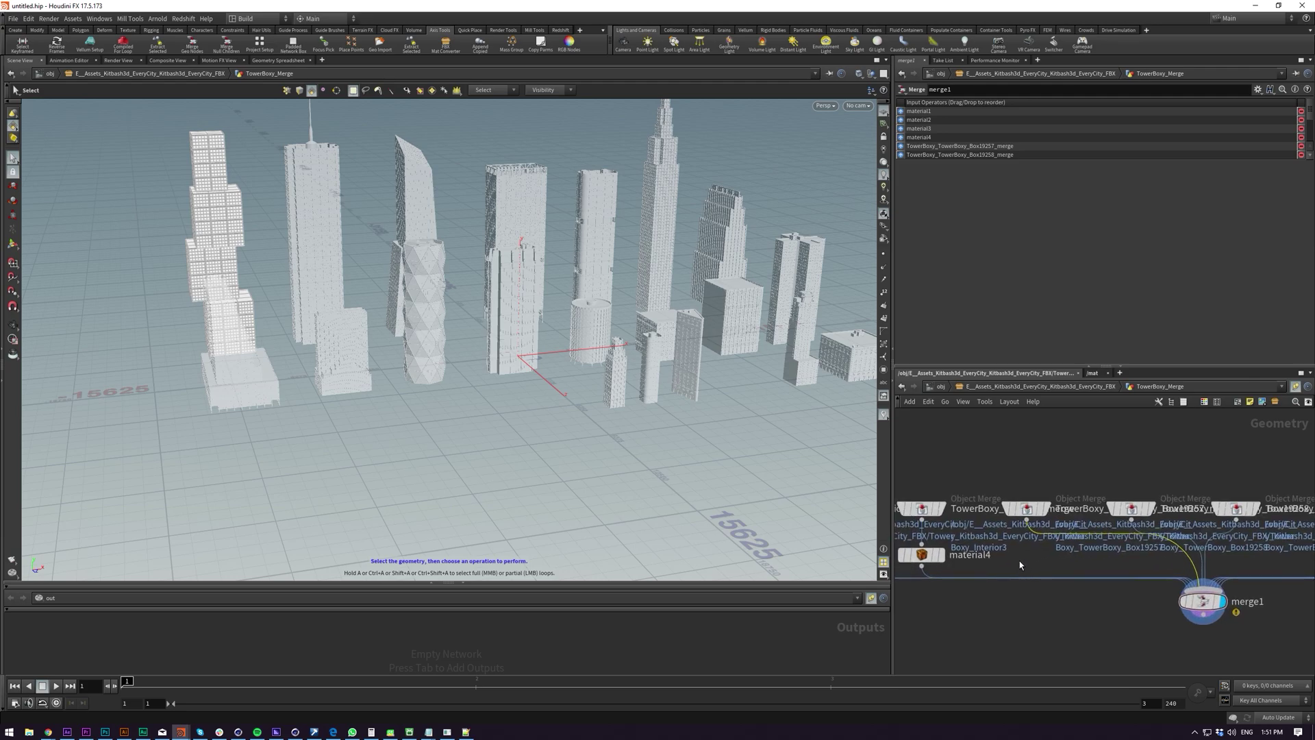
key("u")
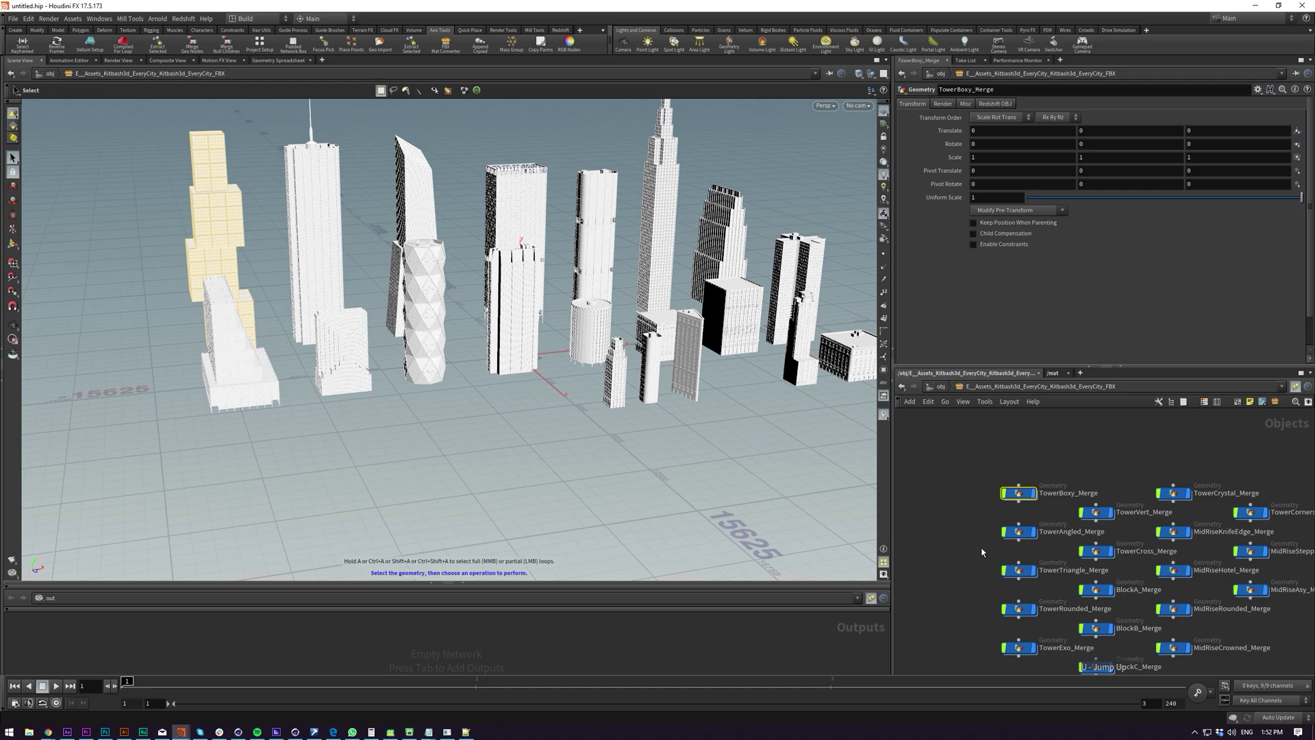
double_click(1021, 493)
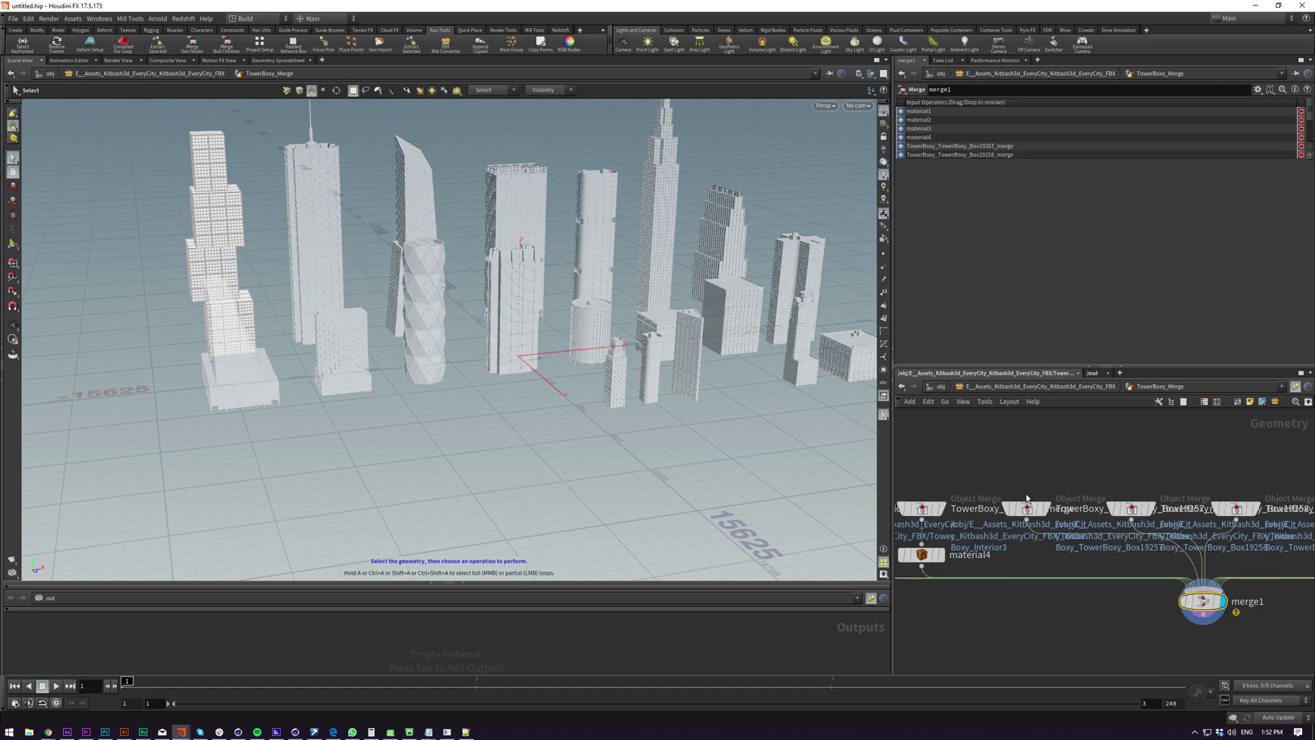
scroll(1014, 555, "down", 5)
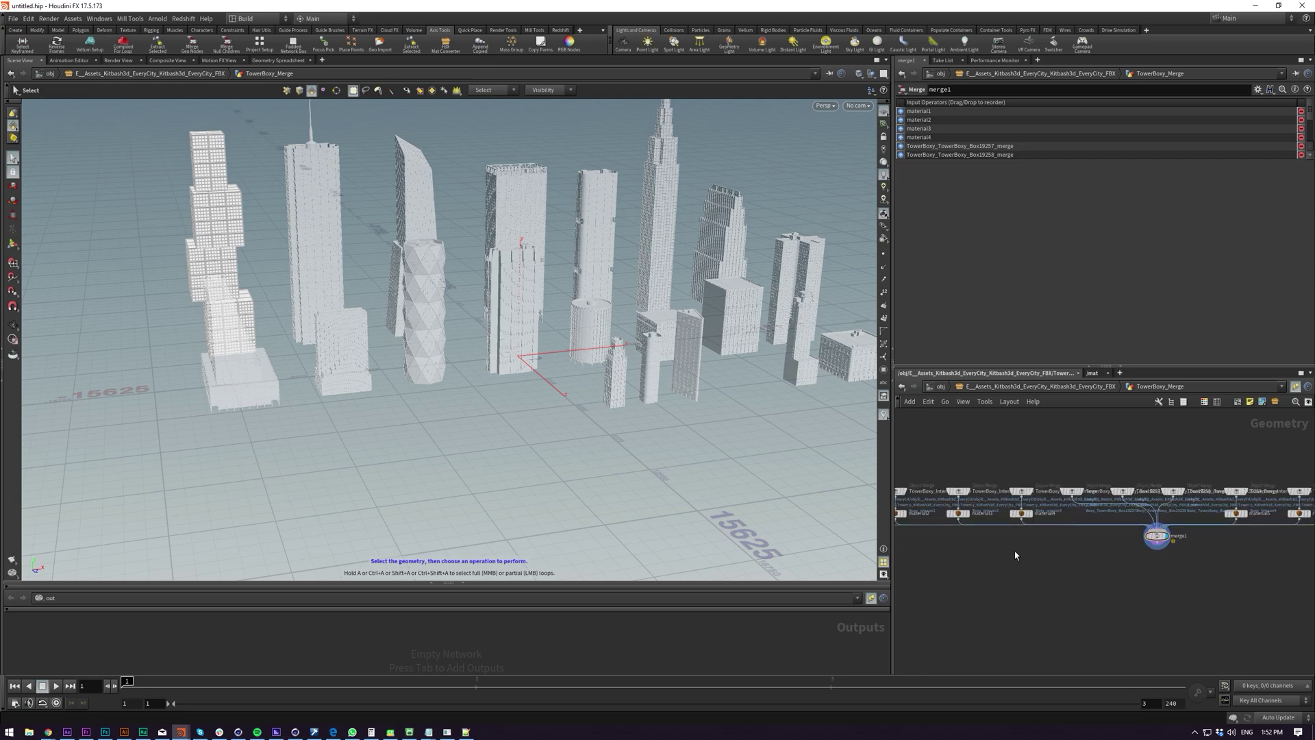
key("u")
scroll(1016, 546, "down", 5)
middle_click_drag(940, 558, 978, 521)
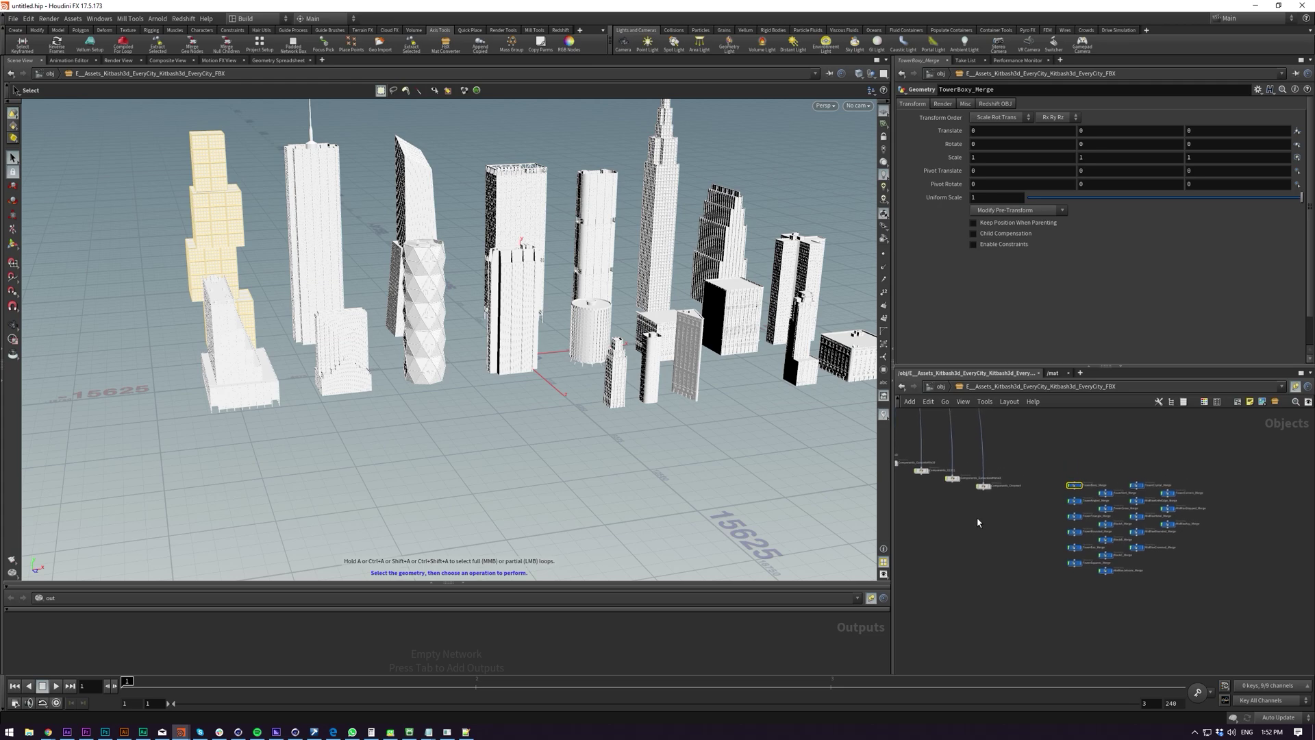
- Check the material assigned in the material4 node inside TowerBoxy_Merge
left_click(983, 487)
double_click(1073, 485)
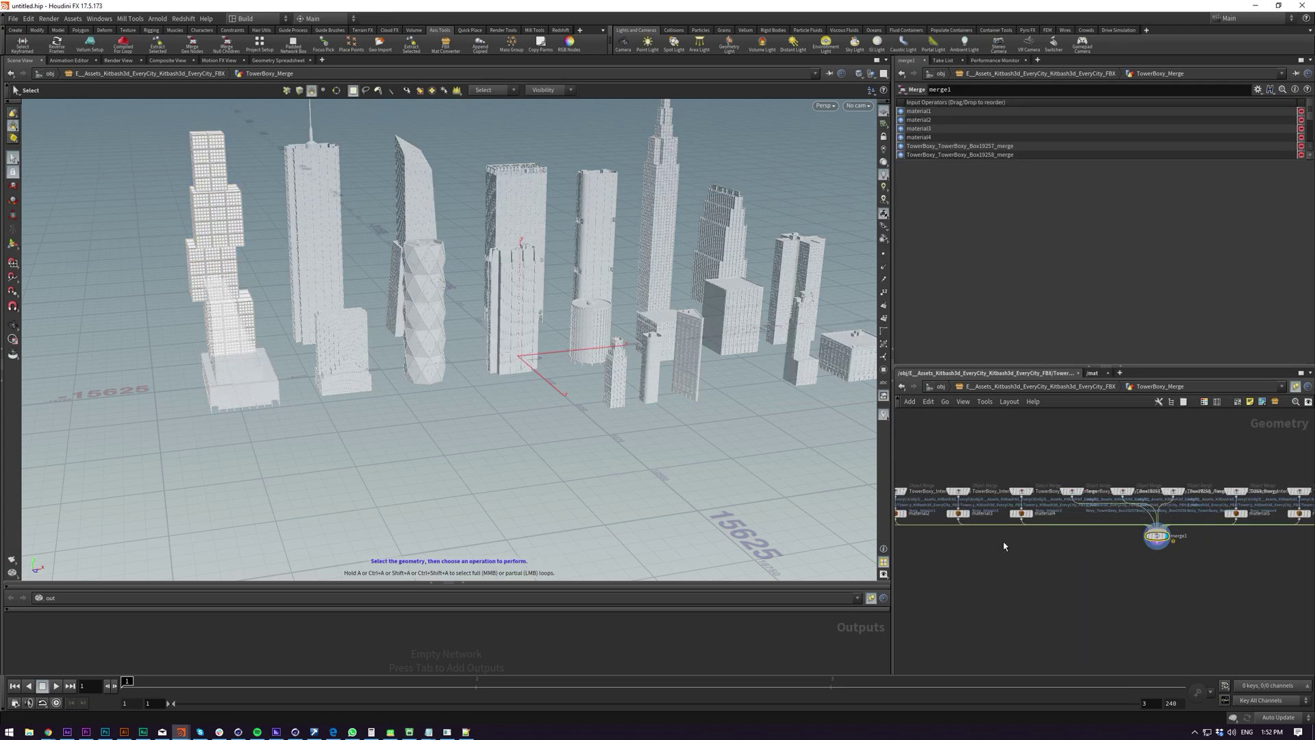
left_click(1020, 513)
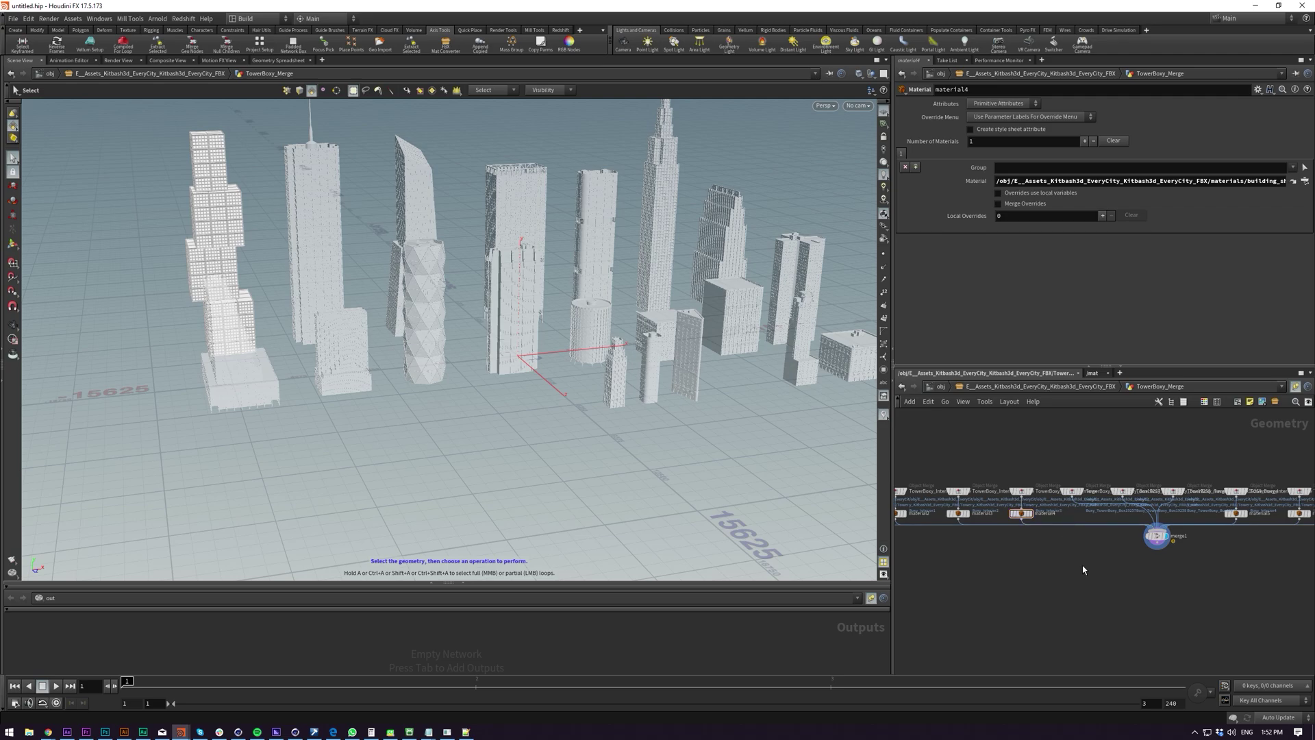
scroll(1054, 549, "up", 3)
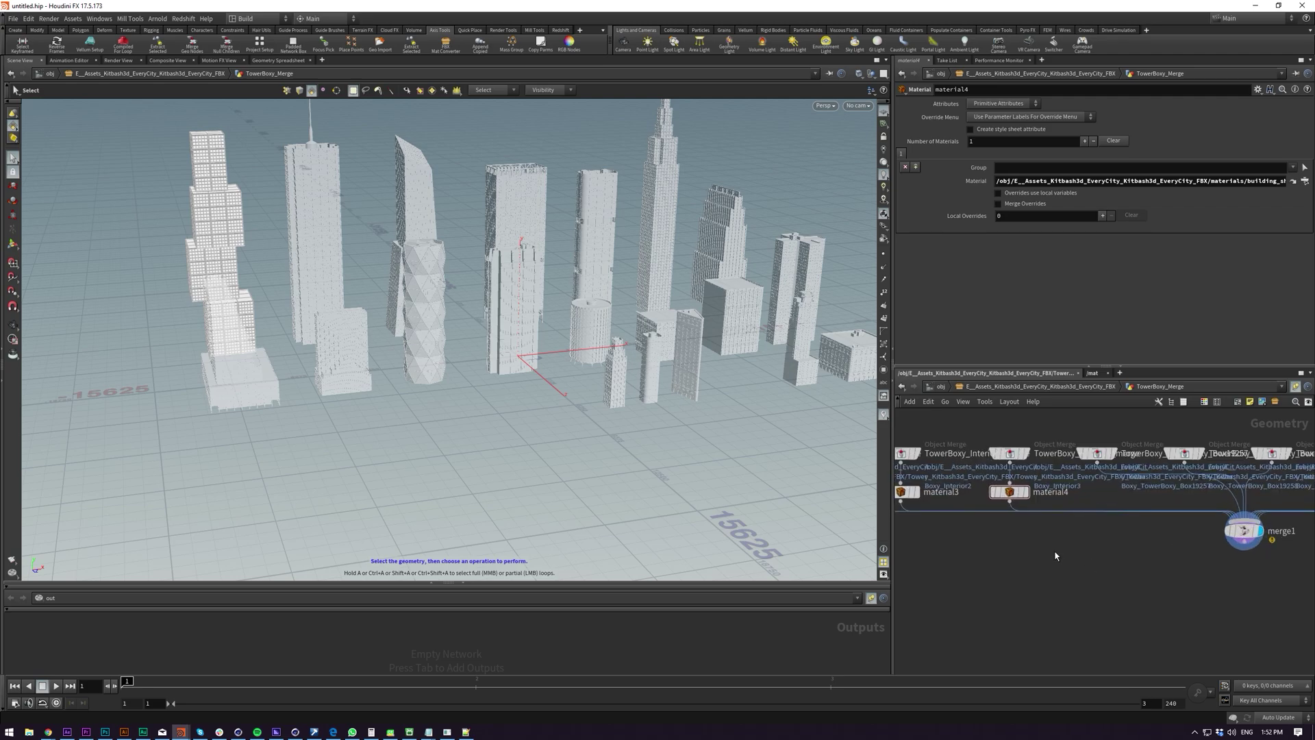
scroll(1056, 555, "down", 3)
- Merge all the building merge objects in the city network into one object, hiding the originals, and open its network
key("u")
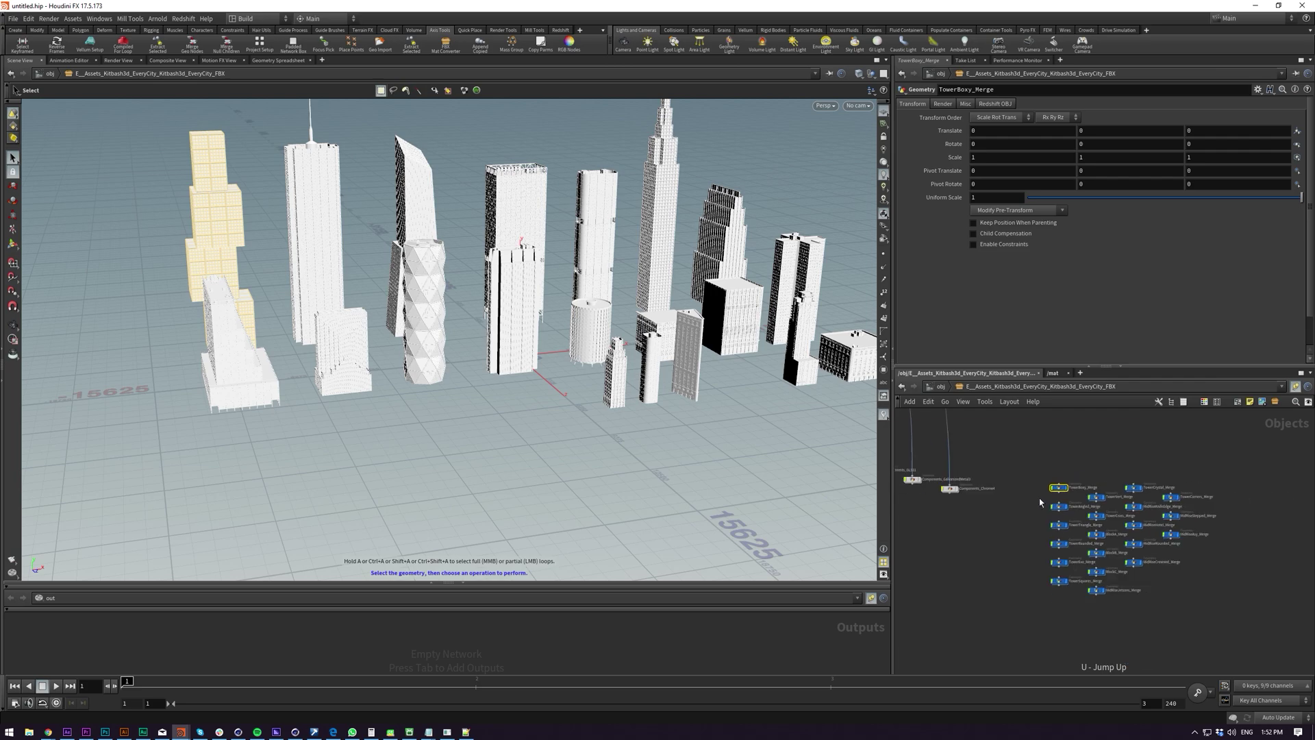
left_click_drag(909, 449, 1169, 644)
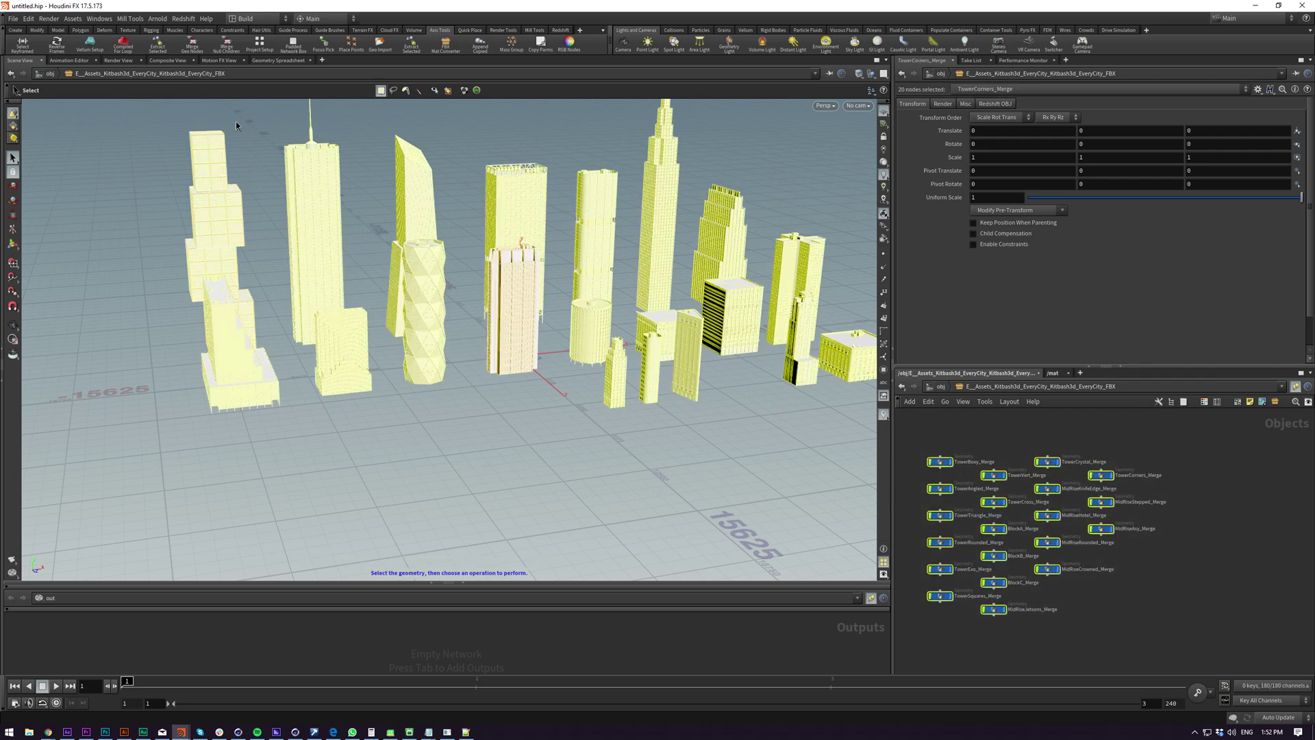
left_click(194, 48)
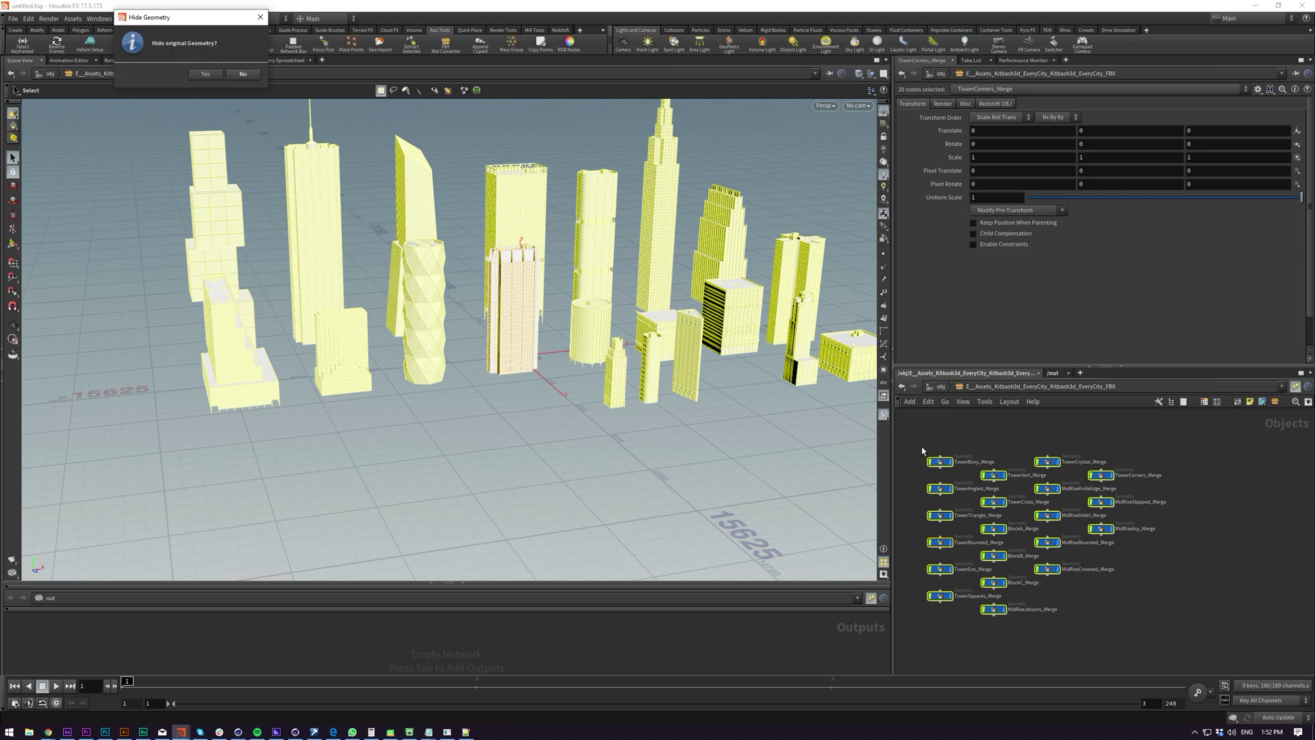
left_click(208, 75)
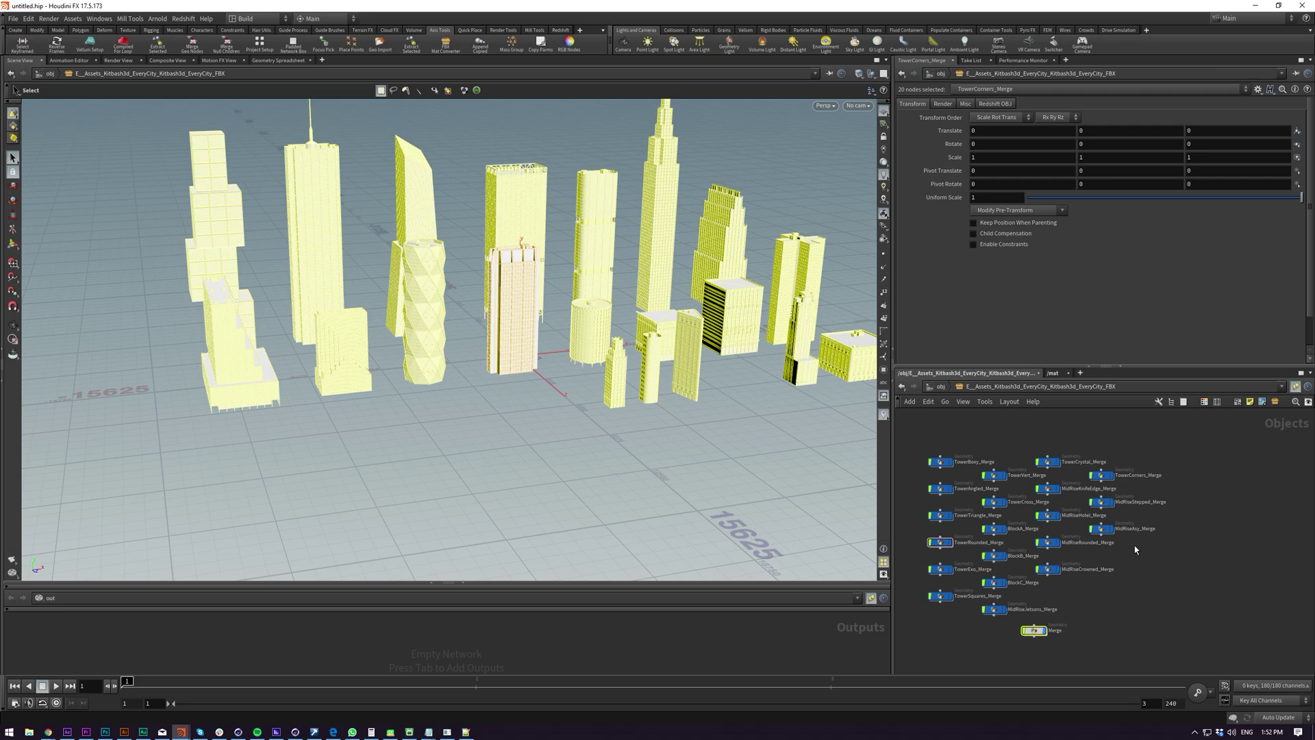
left_click(1067, 609)
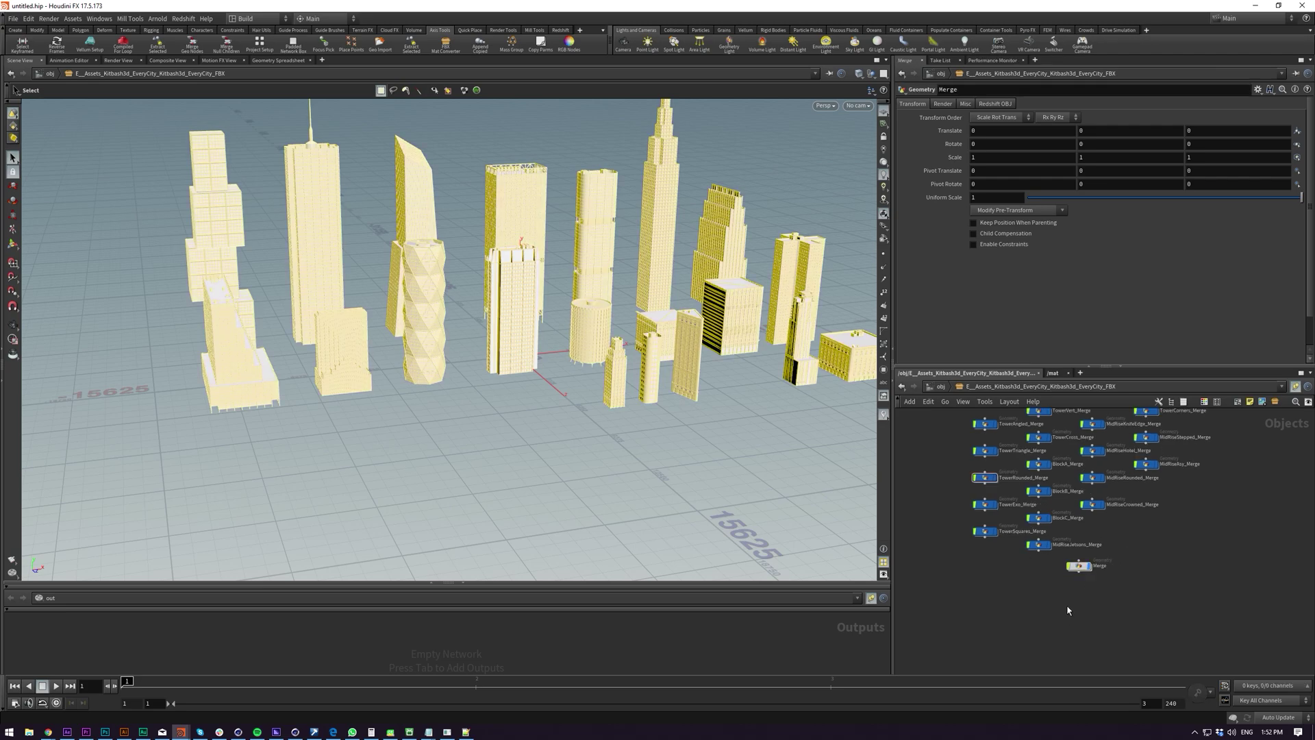
double_click(1079, 567)
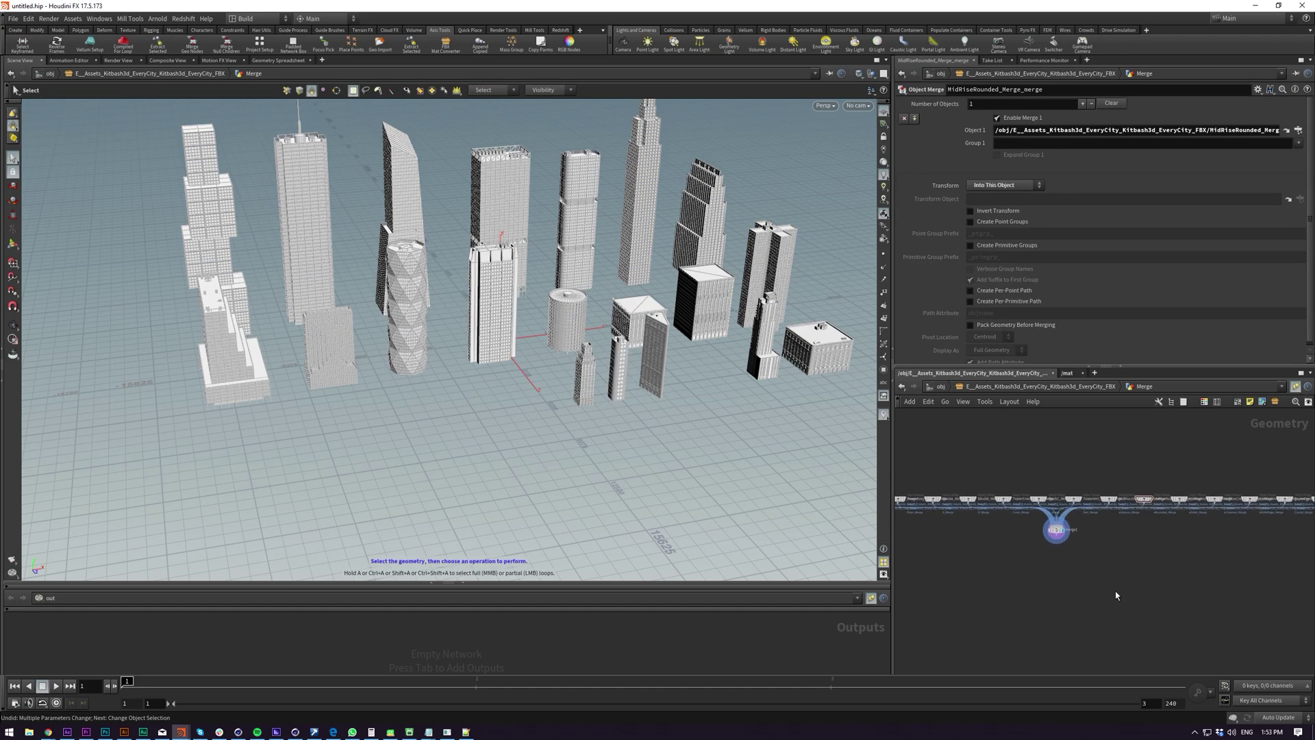
- Examine the merged city buildings up close and from several angles
right_click_drag(488, 268, 547, 263, "alt")
left_click_drag(548, 263, 593, 255, "alt")
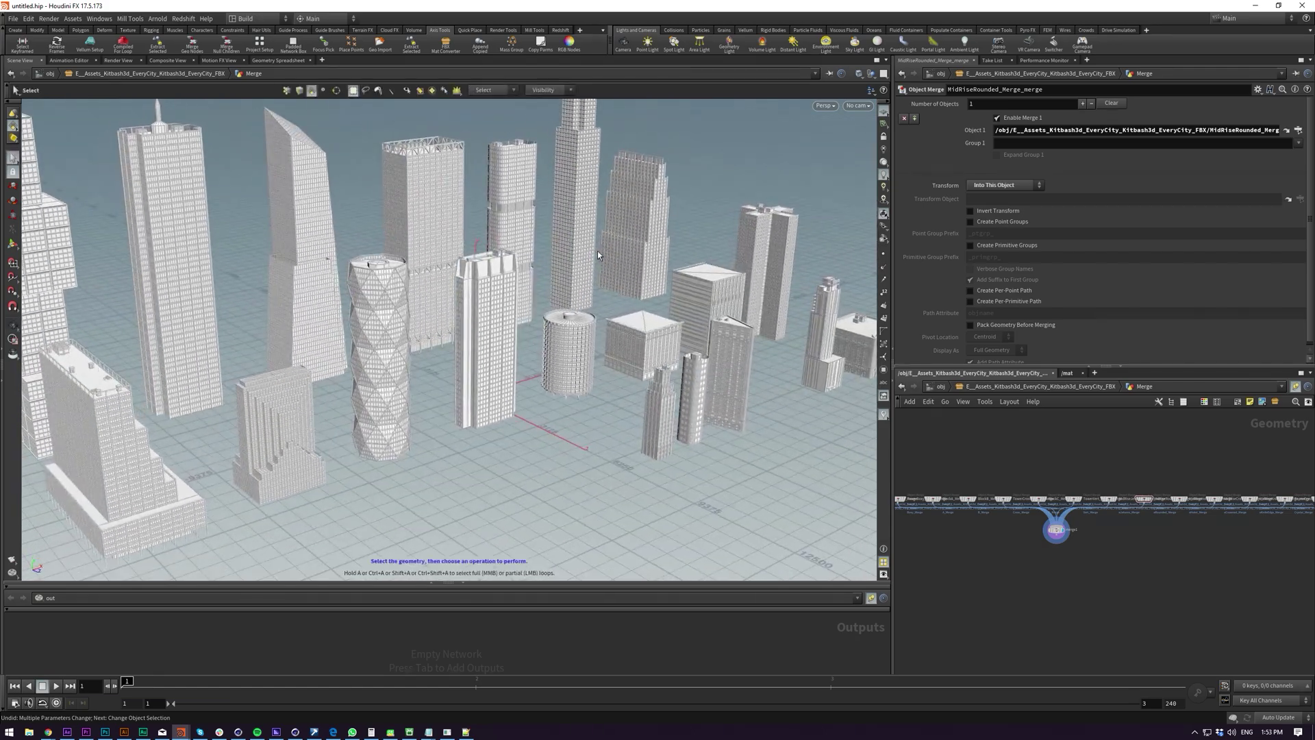
key("v")
left_click(585, 329)
left_click(590, 380)
left_click_drag(590, 381, 597, 411, "alt")
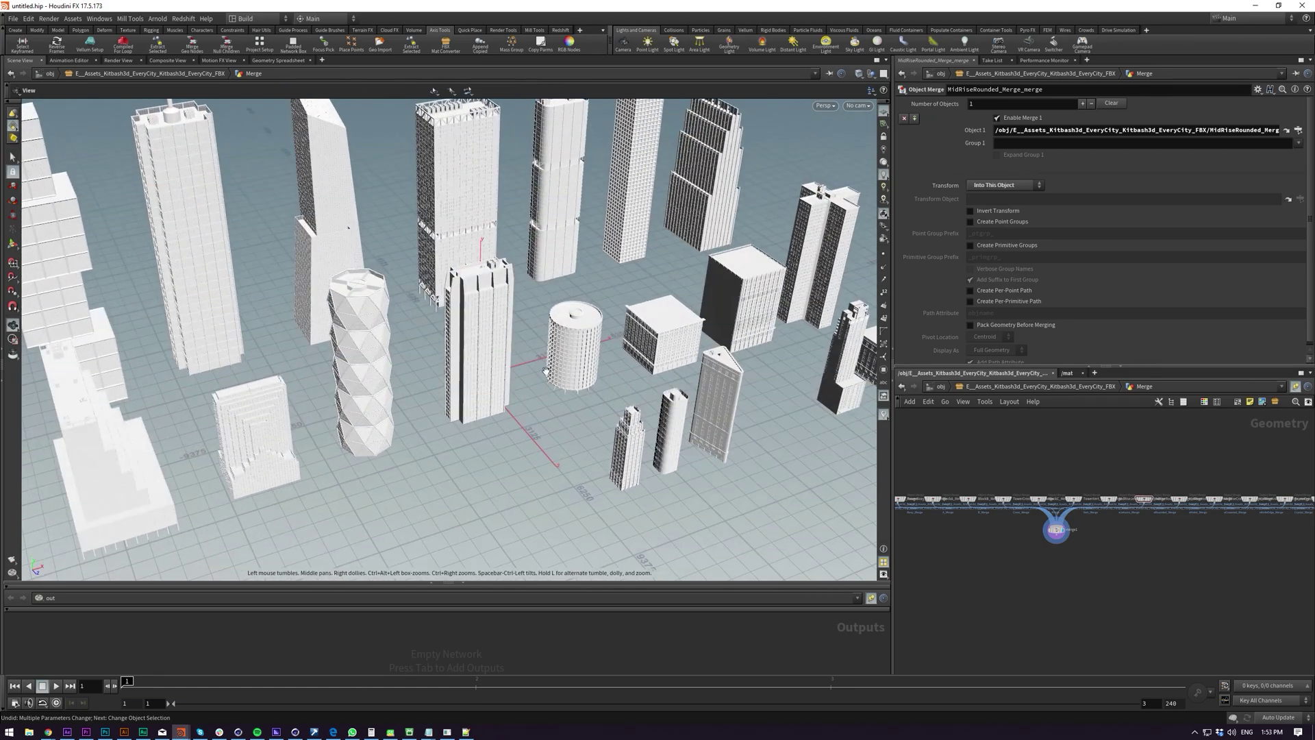
right_click_drag(598, 411, 545, 358, "alt")
mouse_move(545, 359)
left_mouse_down("alt")
mouse_move(606, 401)
mouse_move(599, 458)
mouse_move(551, 363)
left_mouse_up("alt")
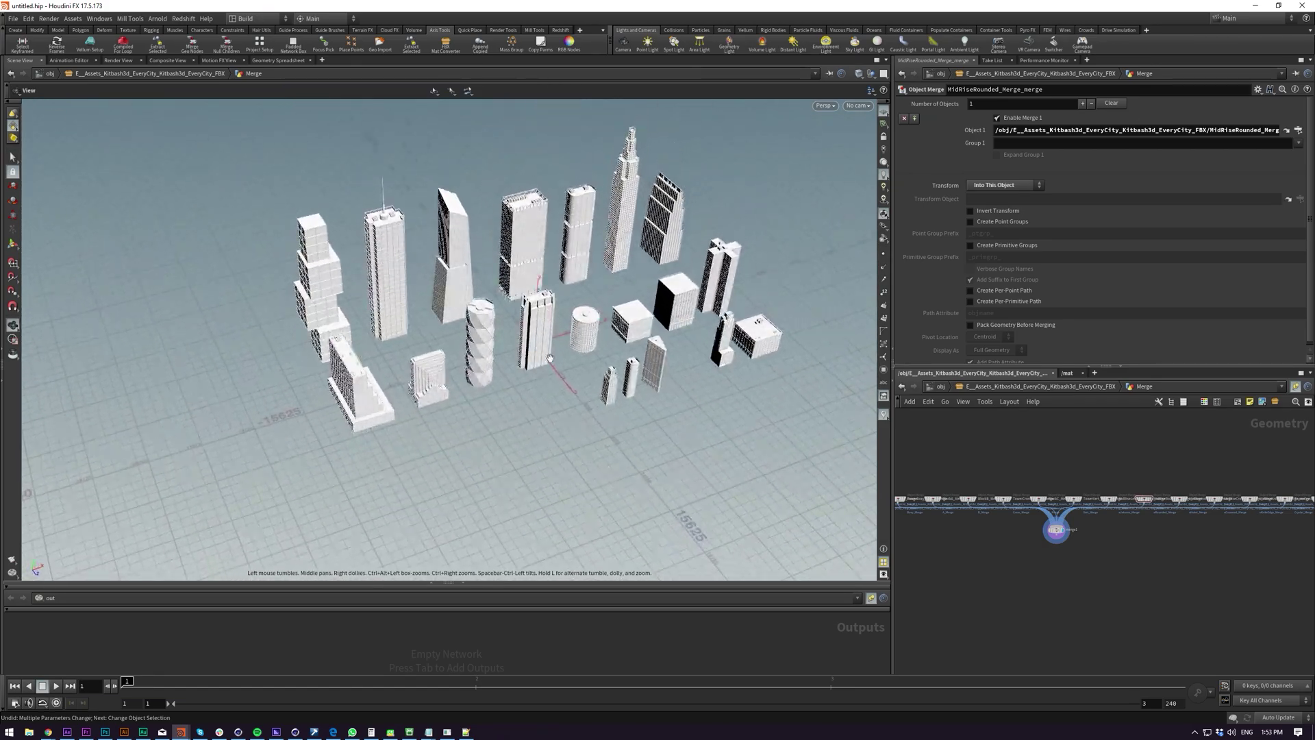
right_click_drag(552, 363, 657, 340, "alt")
left_click_drag(656, 340, 651, 301, "alt")
right_click_drag(651, 302, 502, 437, "alt")
middle_click_drag(502, 437, 461, 481, "alt")
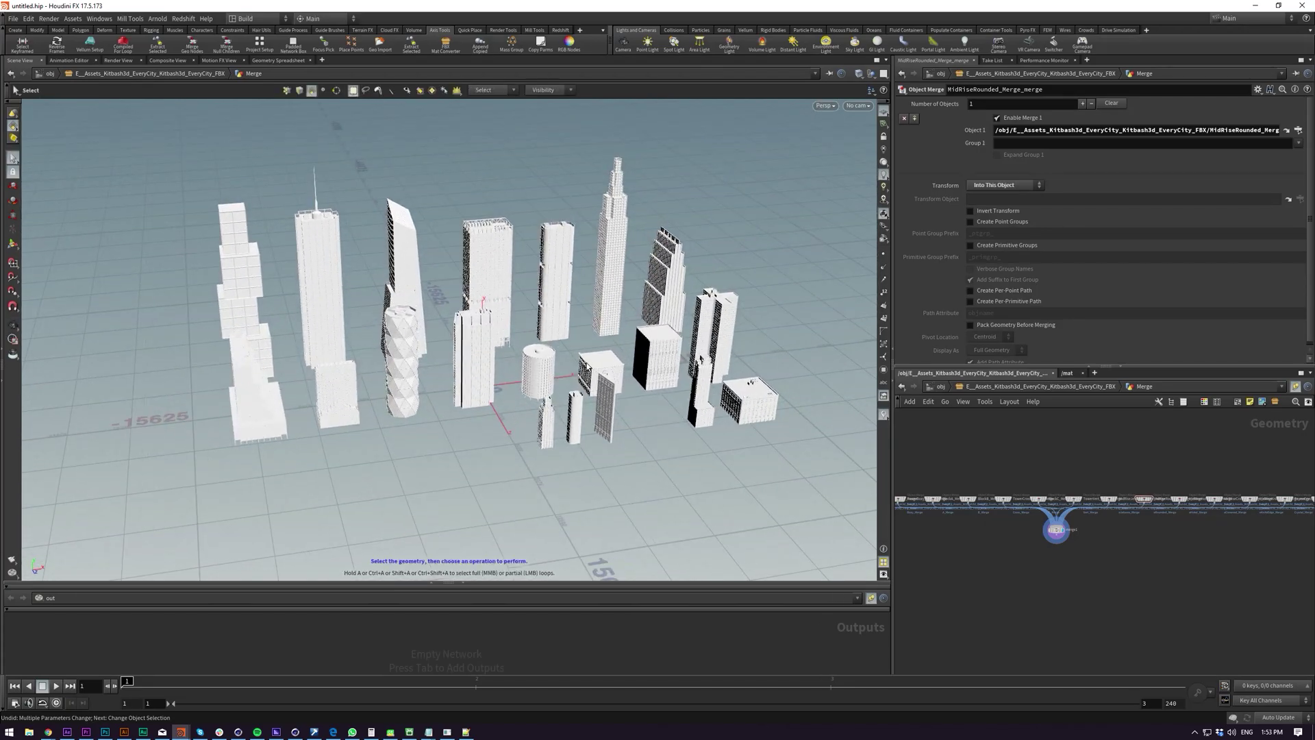
key("Escape")
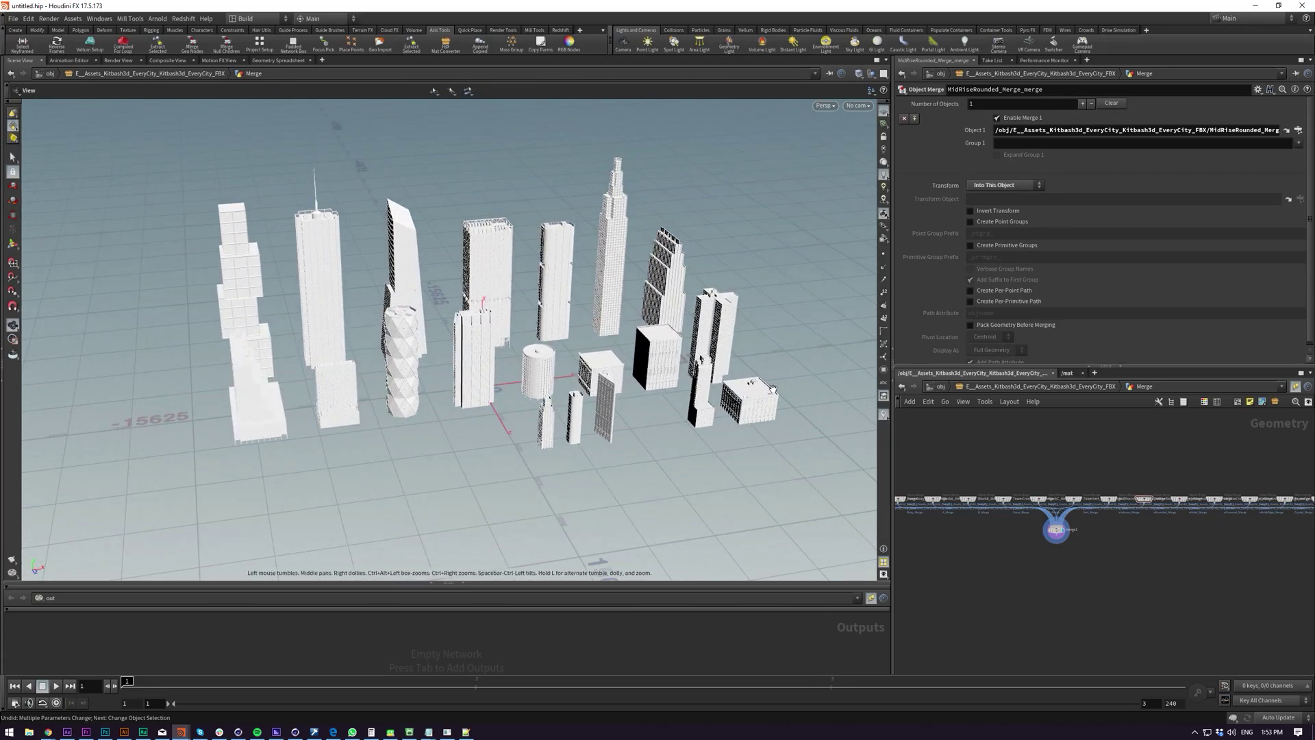
left_click_drag(700, 358, 630, 417)
right_click_drag(630, 416, 675, 404, "alt")
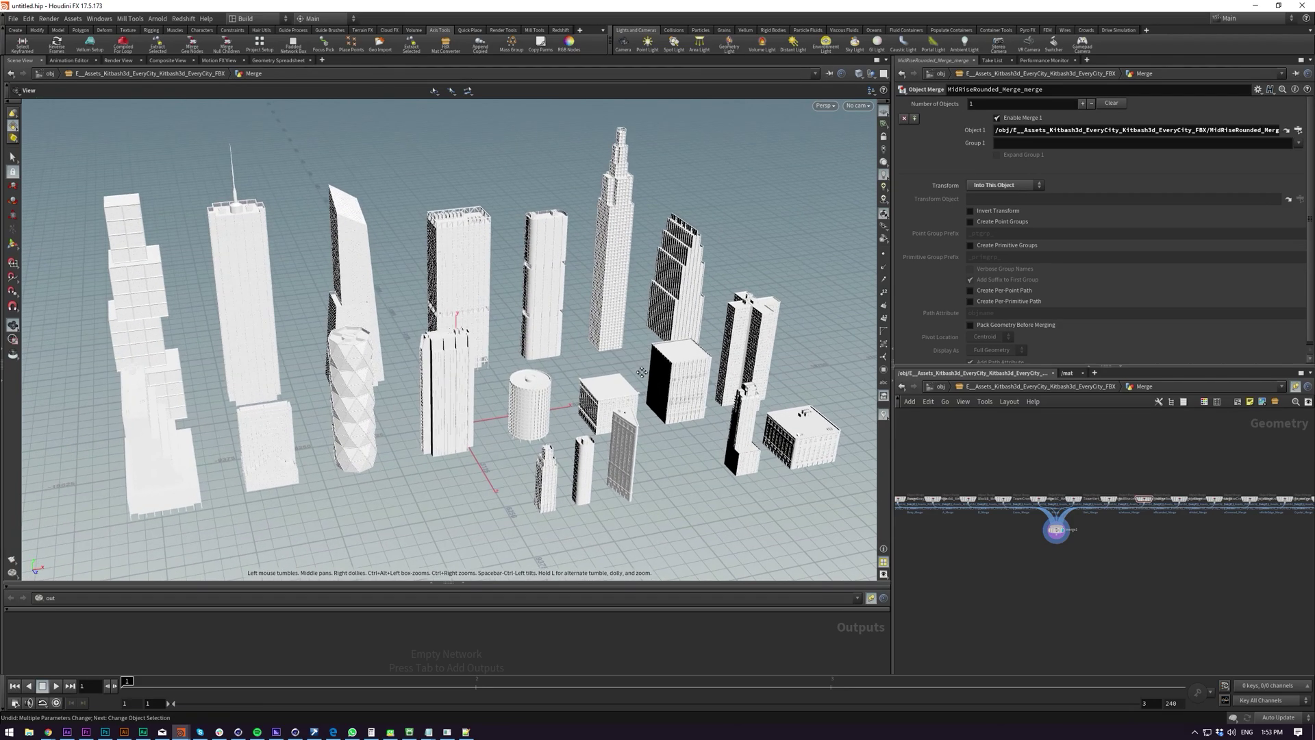
middle_click_drag(674, 404, 695, 402, "alt")
- Add an unconnected Transform node near merge1 in the combined Merge network
scroll(1046, 526, "up", 5)
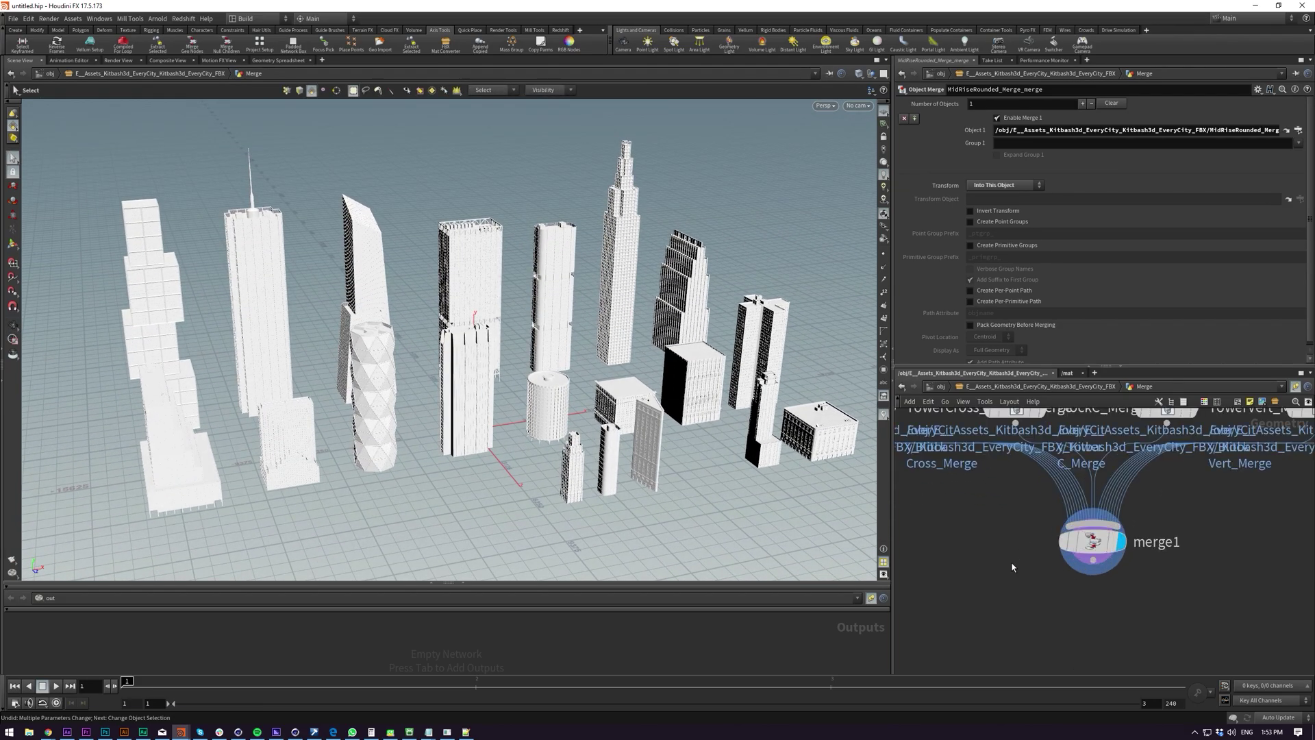
key("Tab")
type("transform")
key("Return")
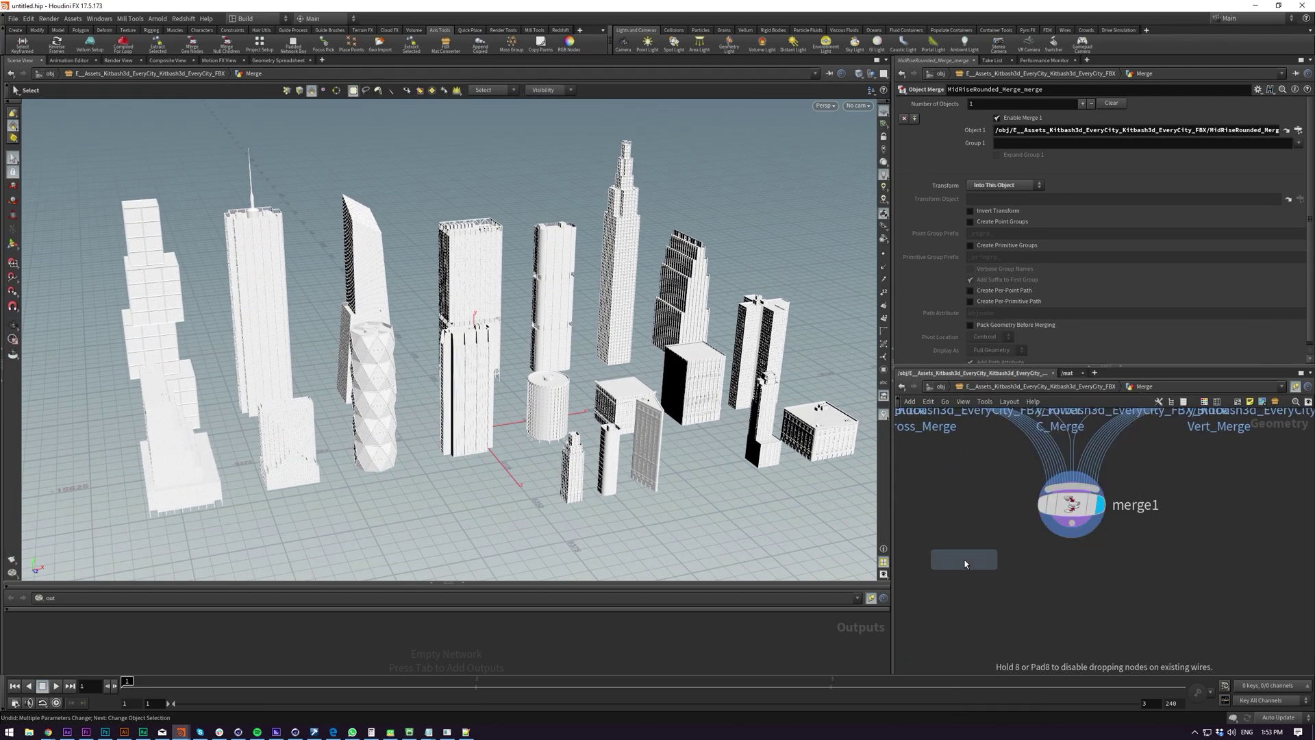
left_click(964, 560)
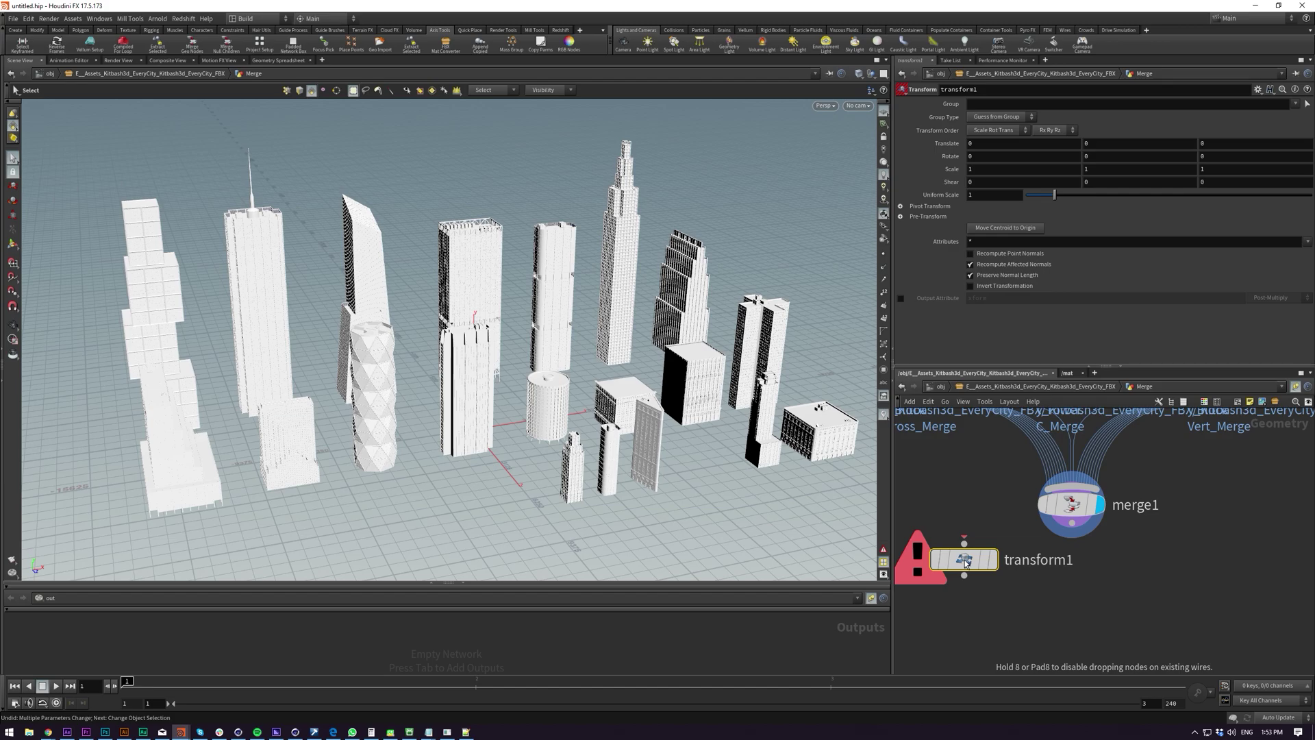
- Set the Transform node's X translation to -$CEX and its Z translation to -$CEZ
left_click(1003, 143)
type("-$CEX")
key("Tab")
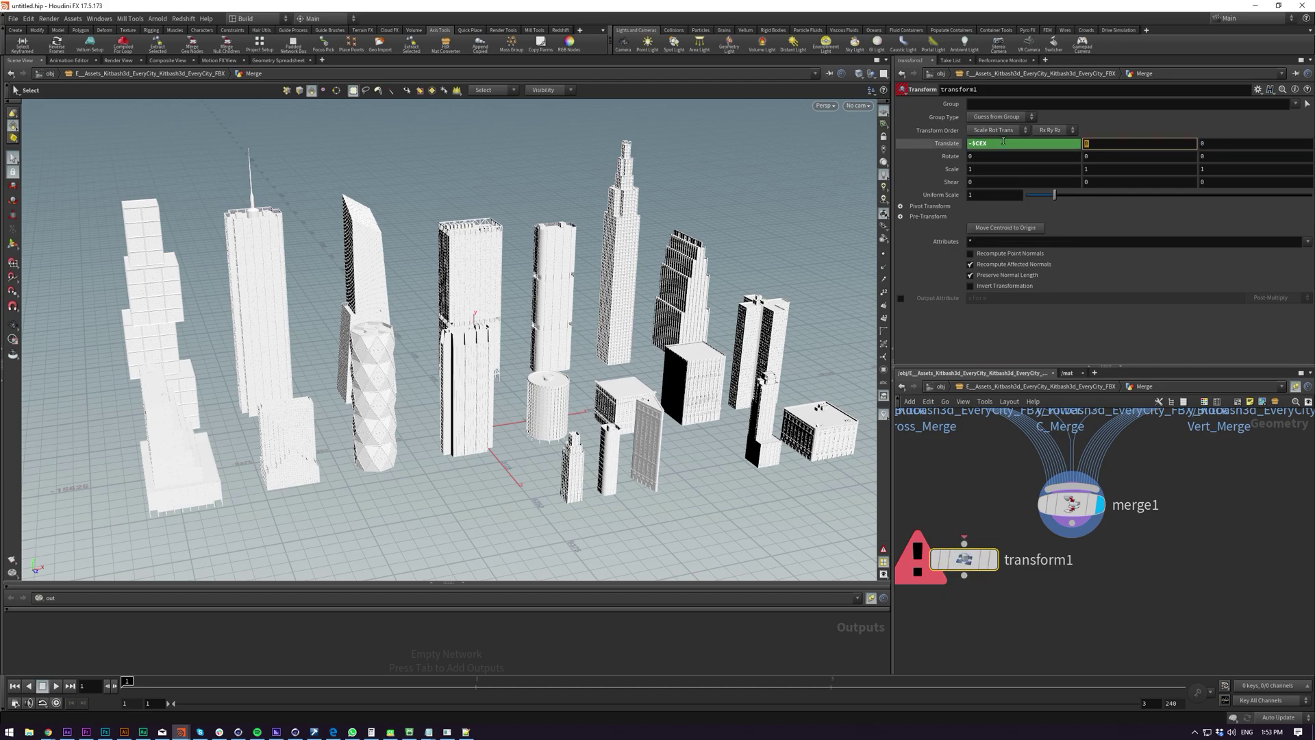
key("Tab")
type("-$CEZ")
key("Return")
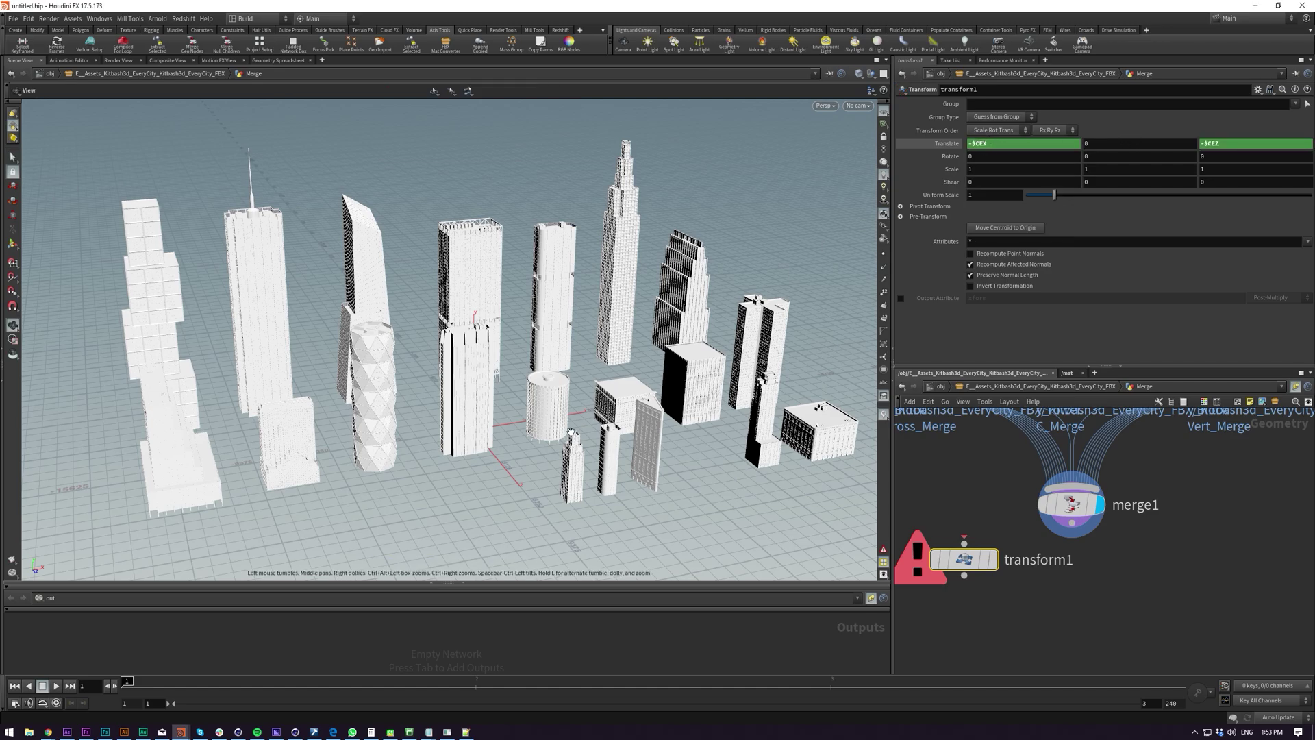
- Examine where the building bases meet the ground line, using the perspective view and the orthographic Right view
left_click_drag(534, 457, 634, 343, "alt")
scroll(578, 420, "up", 5)
scroll(634, 343, "down", 5)
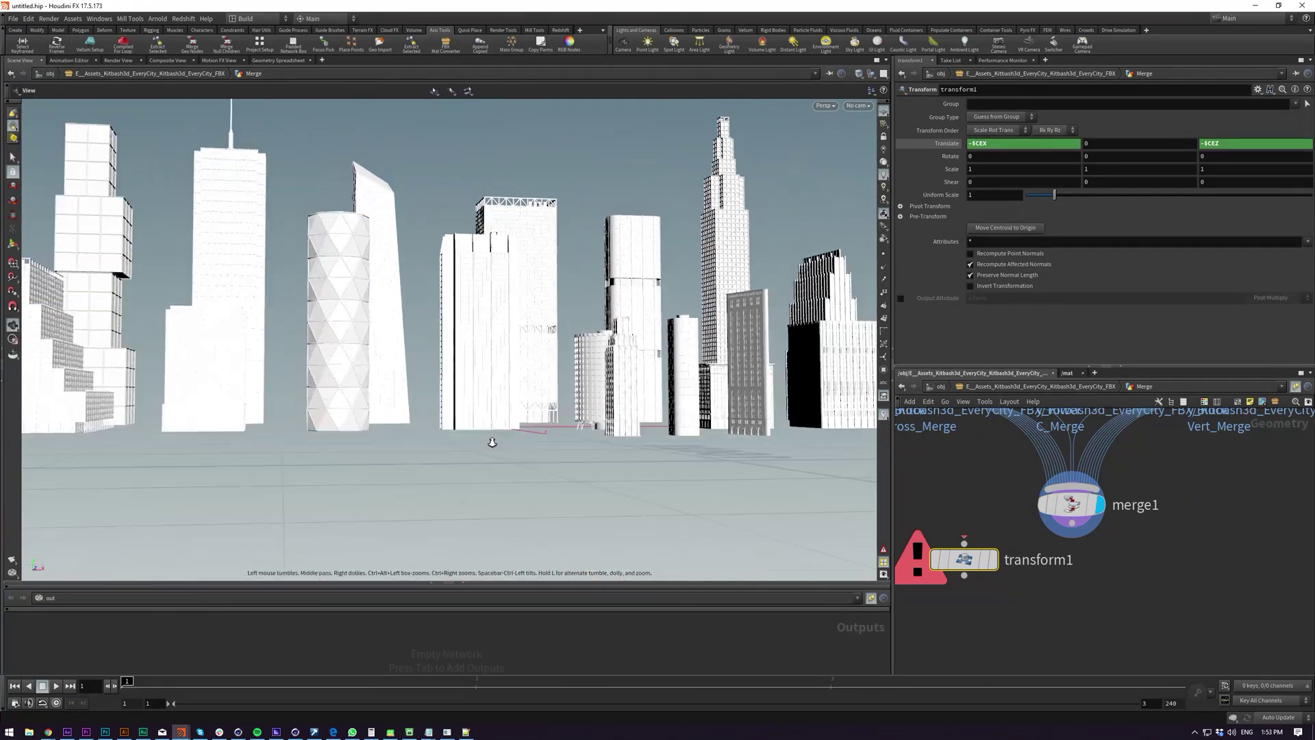
left_click_drag(490, 443, 487, 390, "alt")
key("space+4")
middle_click_drag(531, 460, 528, 330, "alt")
right_click_drag(406, 445, 664, 212, "alt")
right_click_drag(367, 413, 681, 225, "alt")
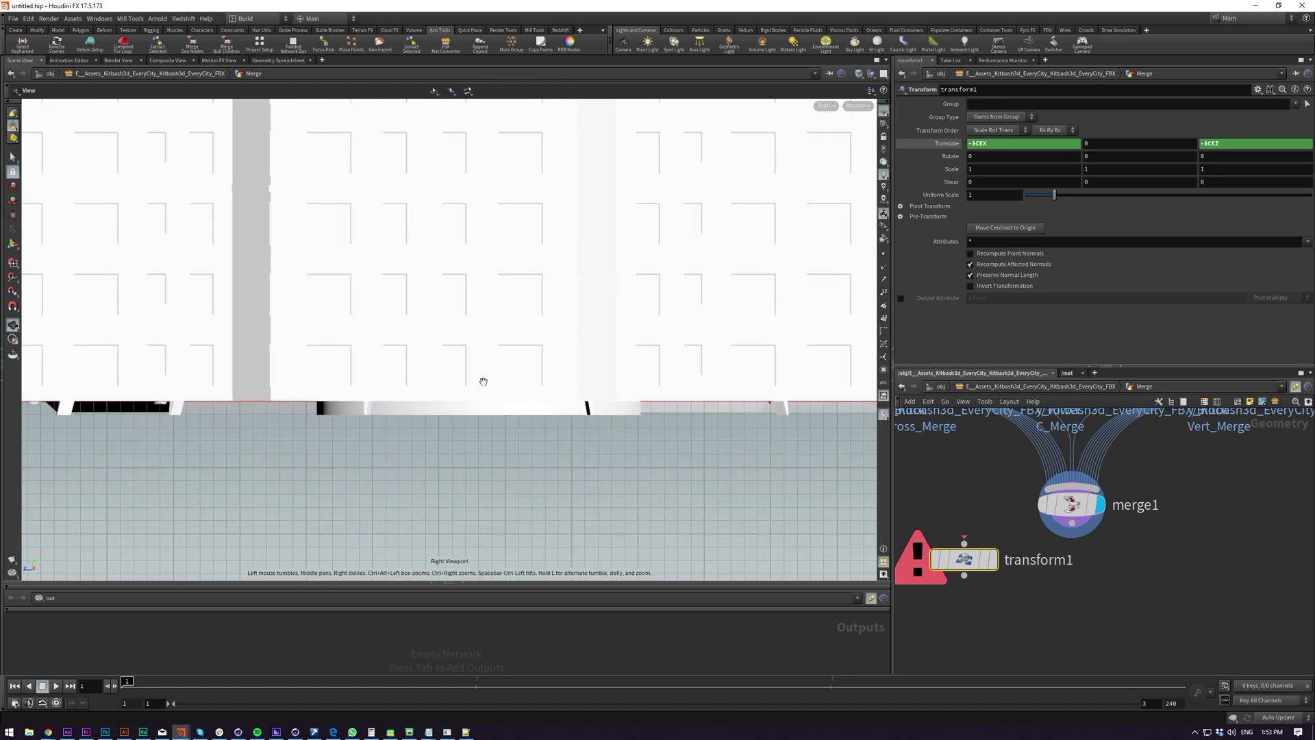
middle_click_drag(499, 390, 452, 384)
- Set the Y translation of transform1 to -$CEY
left_click(1112, 143)
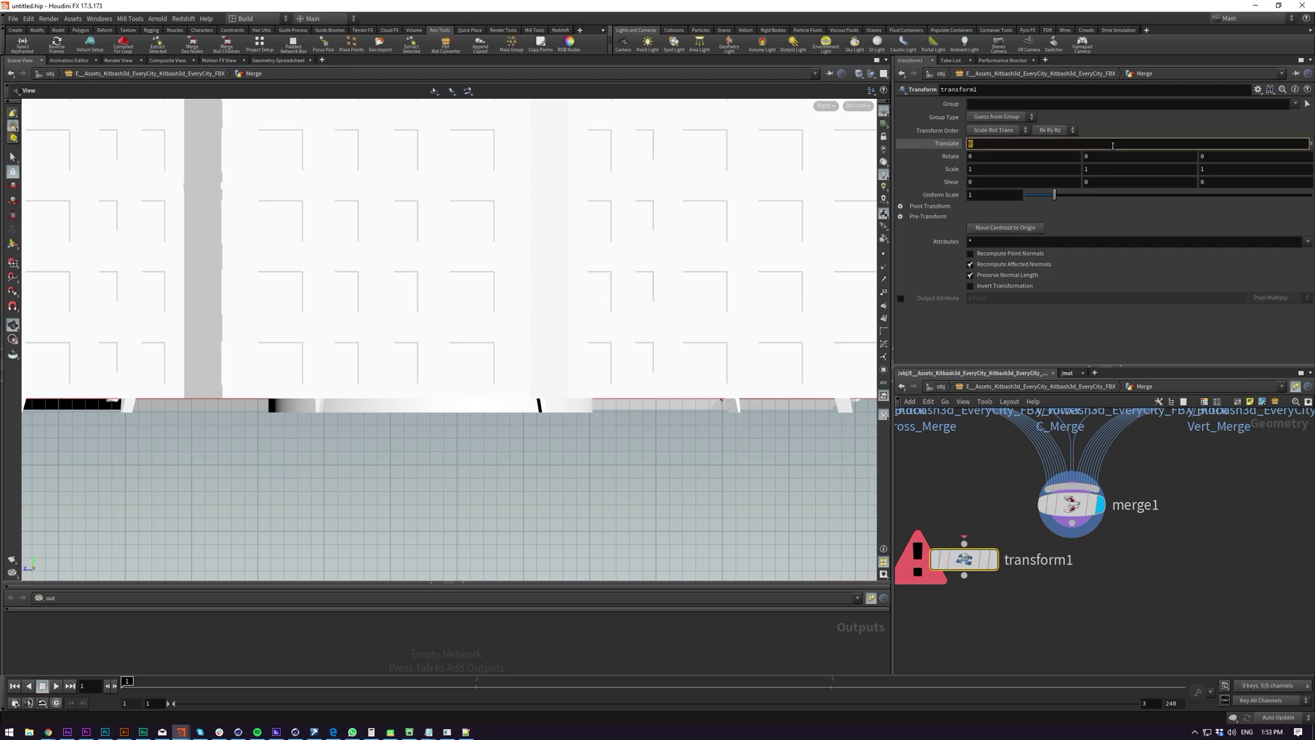
key("Return")
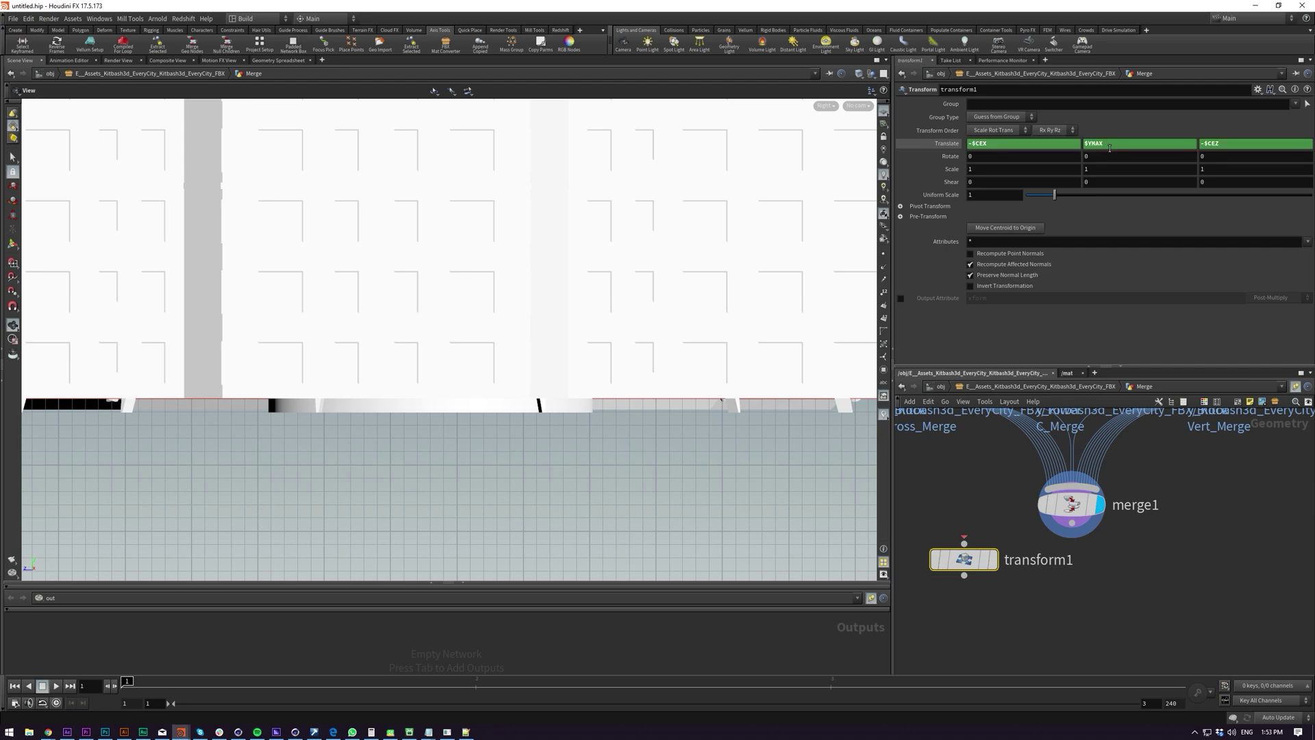
double_click(1115, 146)
type("-$CEY")
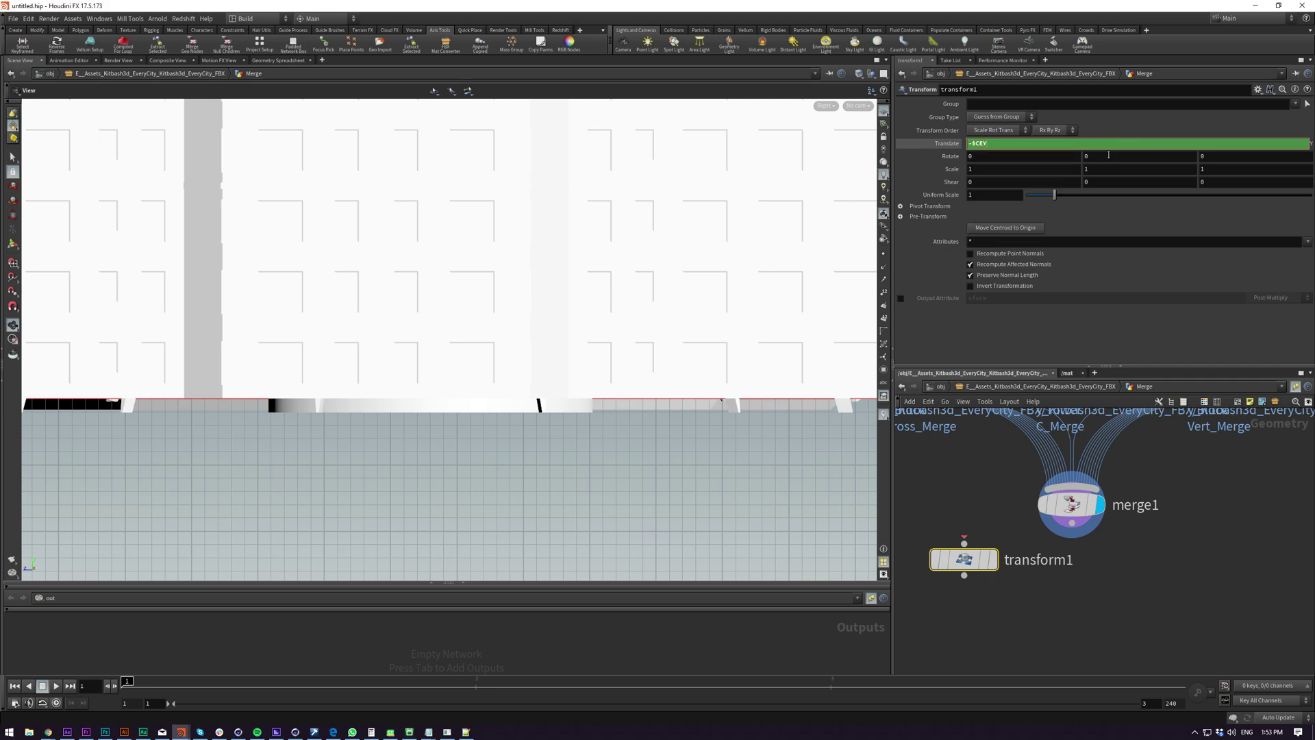
key("Return")
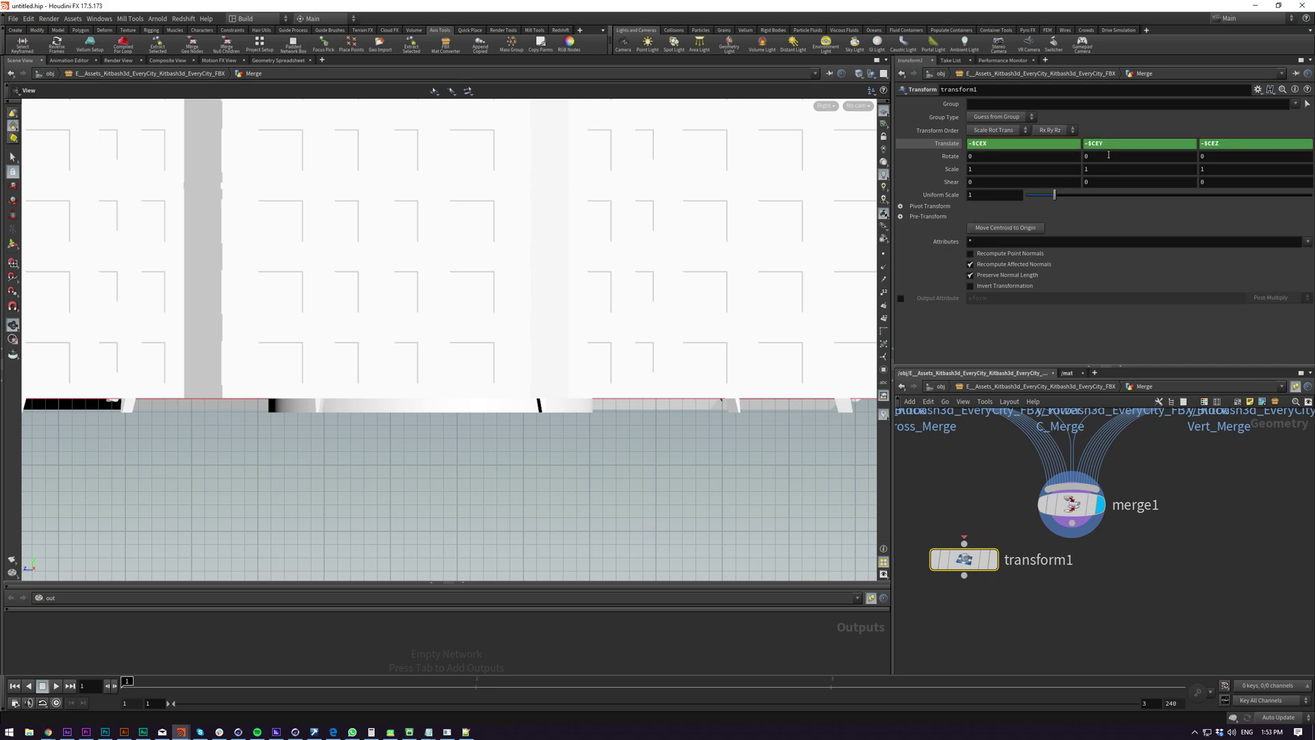
- Add a second Transform node connected beneath transform1
middle_click_drag(940, 527, 976, 478)
left_click(989, 595)
key("Tab")
type("trans")
key("Return")
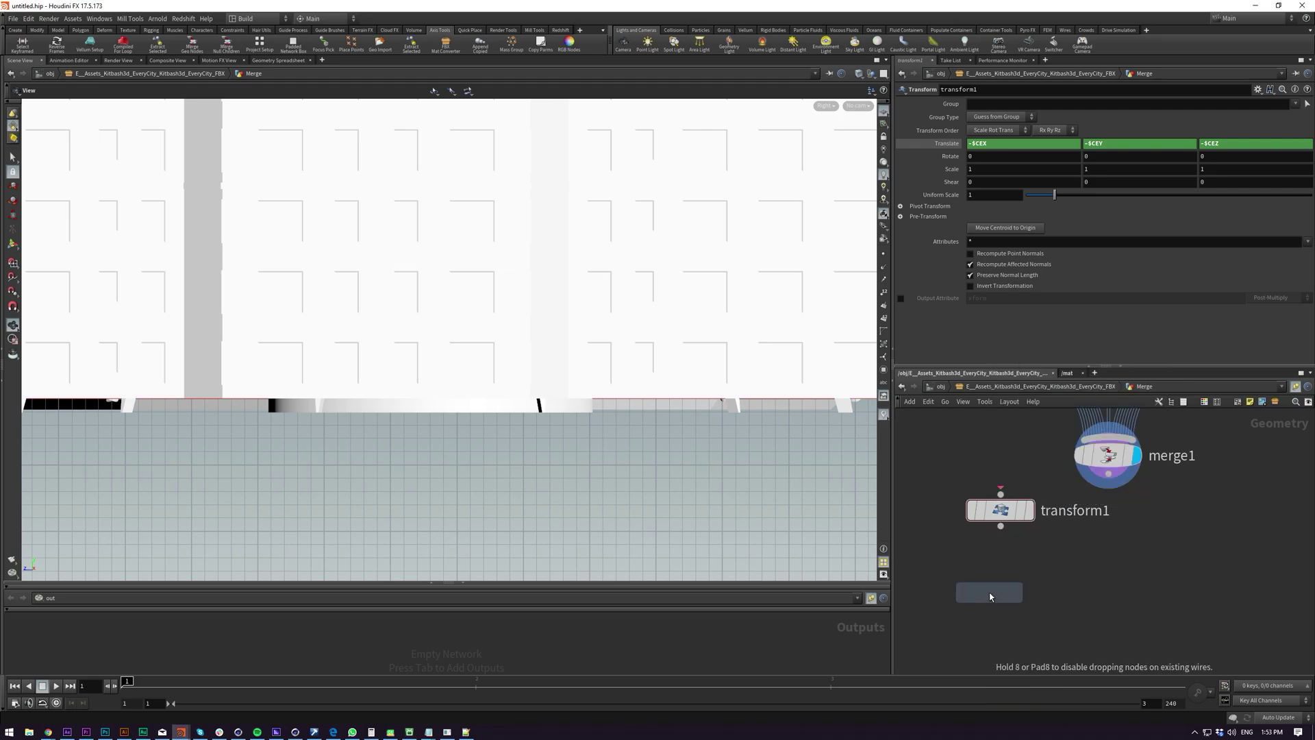
left_click(999, 576)
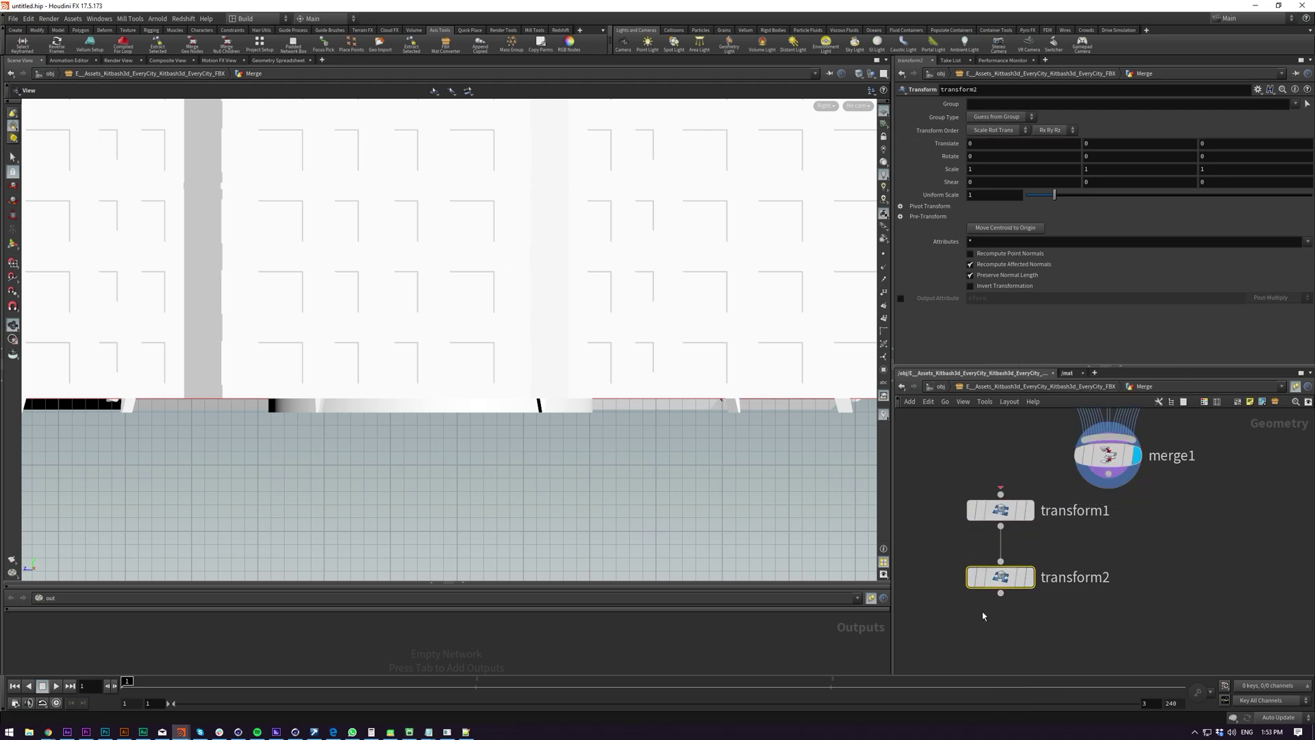
- Set the Y translation of transform2 to $YMAX
left_click(1102, 145)
type("$YMAX")
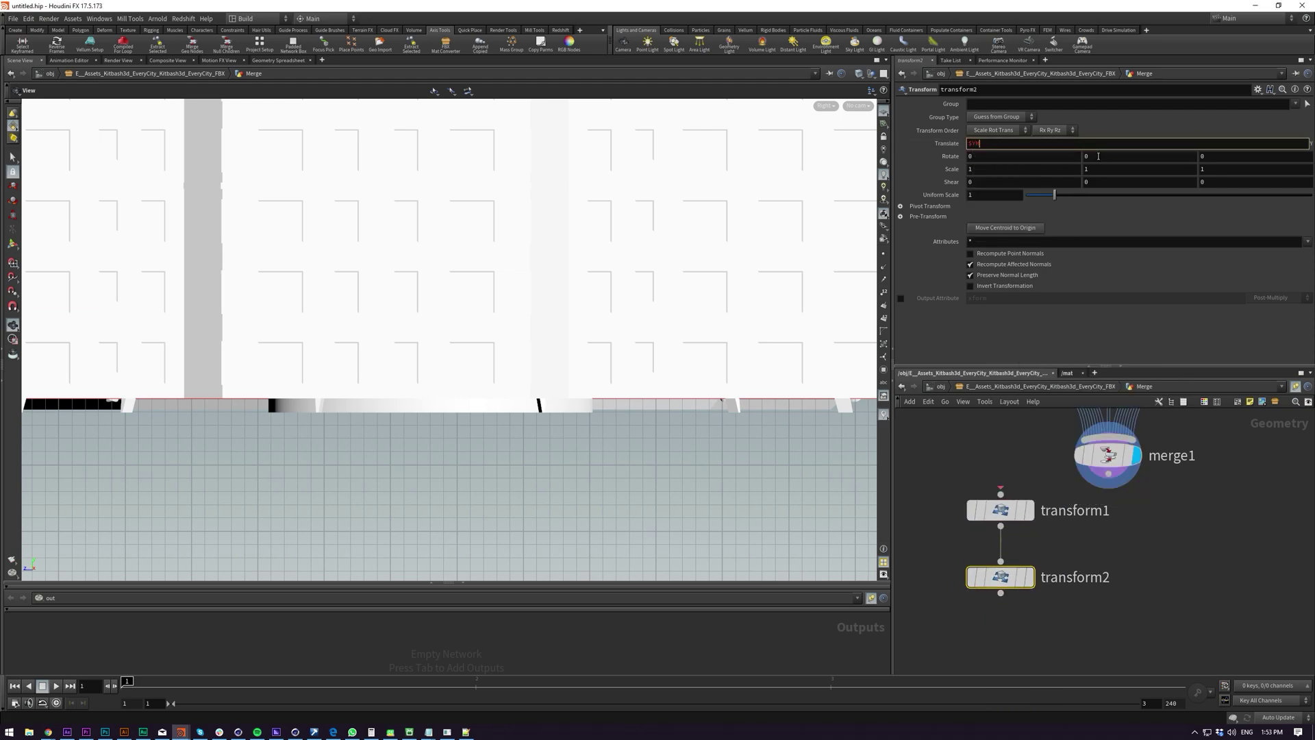
key("Return")
left_click_drag(1042, 548, 969, 487)
left_click_drag(925, 526, 1063, 581)
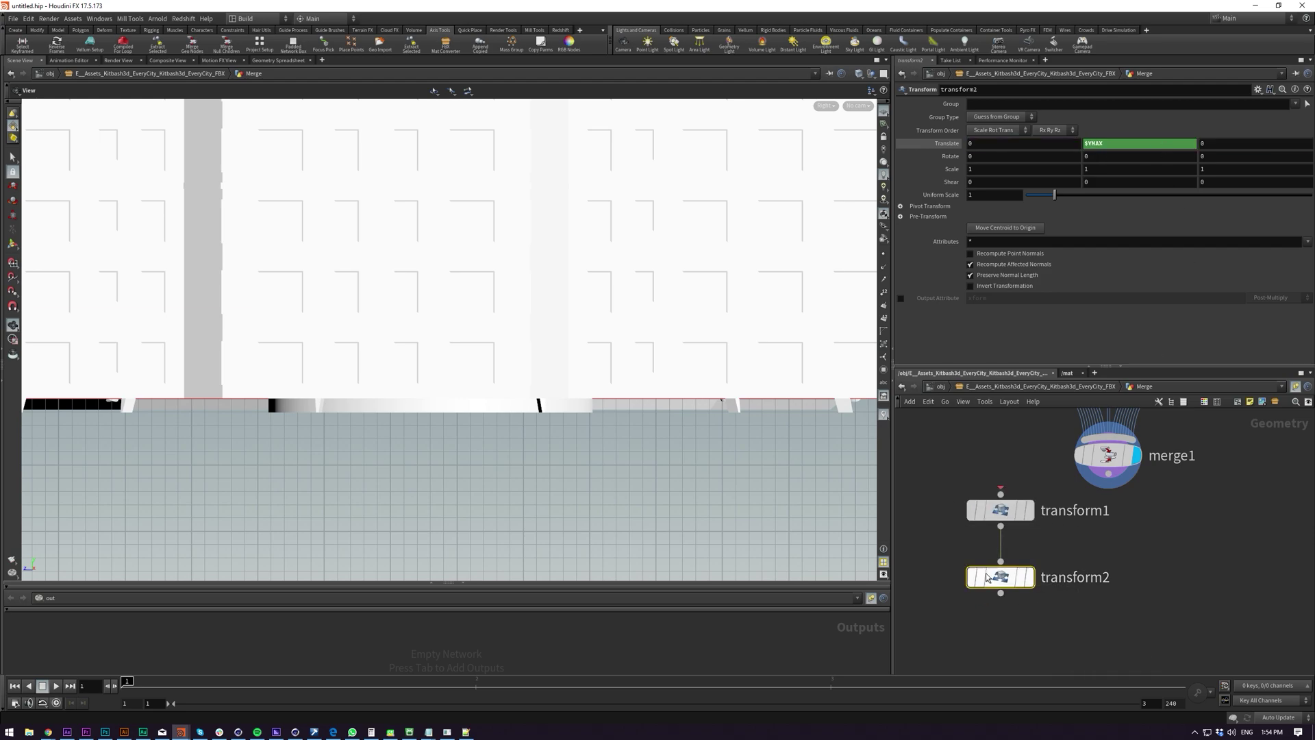
- Cut the transform1 and transform2 nodes together out of the network, keeping both on the clipboard
left_click(1003, 511)
left_click(1000, 576)
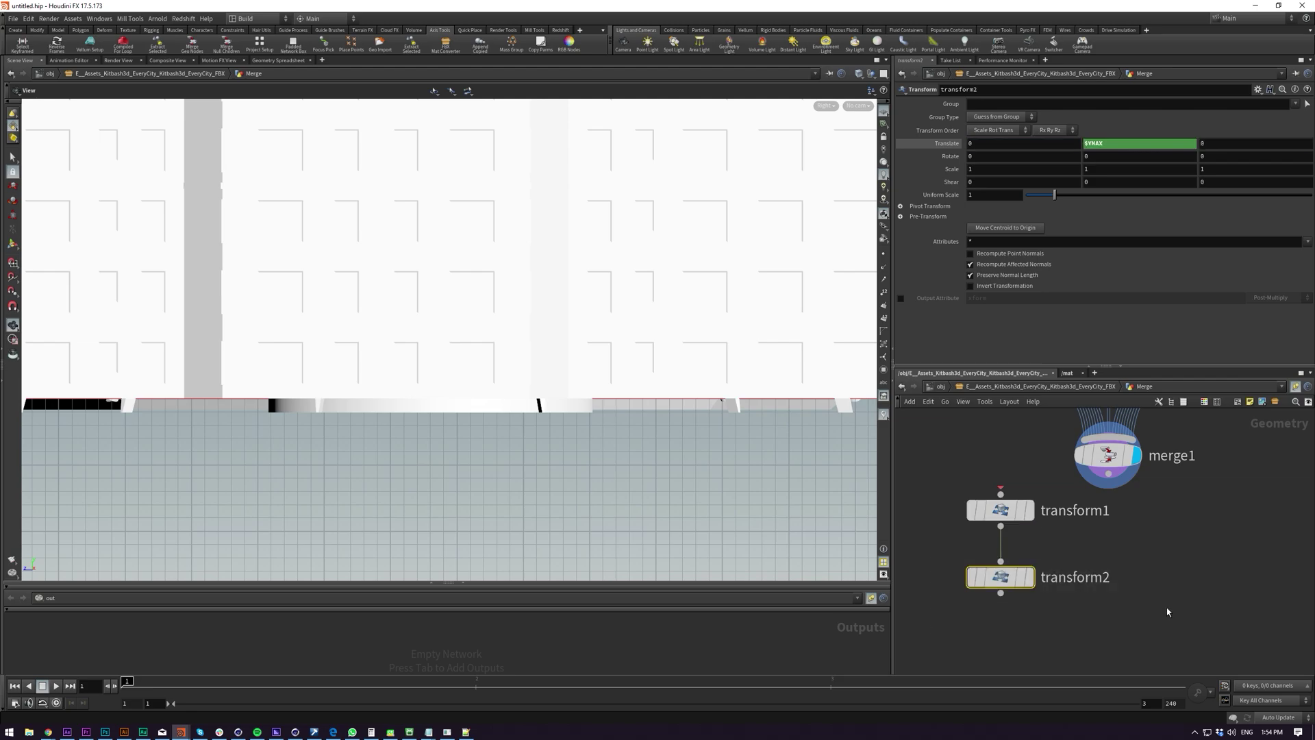
left_click_drag(498, 403, 587, 411)
left_click(1045, 511, "shift")
scroll(1064, 560, "down", 5)
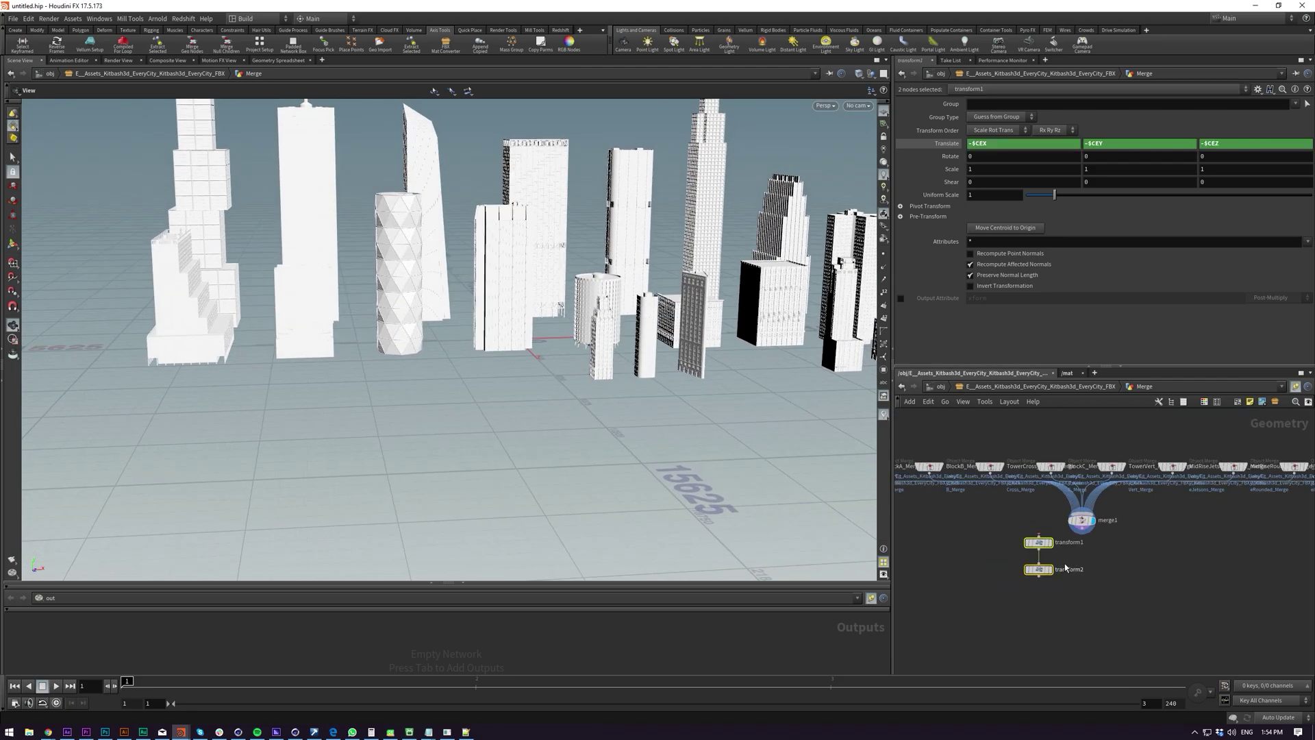
scroll(1069, 546, "up", 4)
middle_click_drag(1071, 558, 1064, 600)
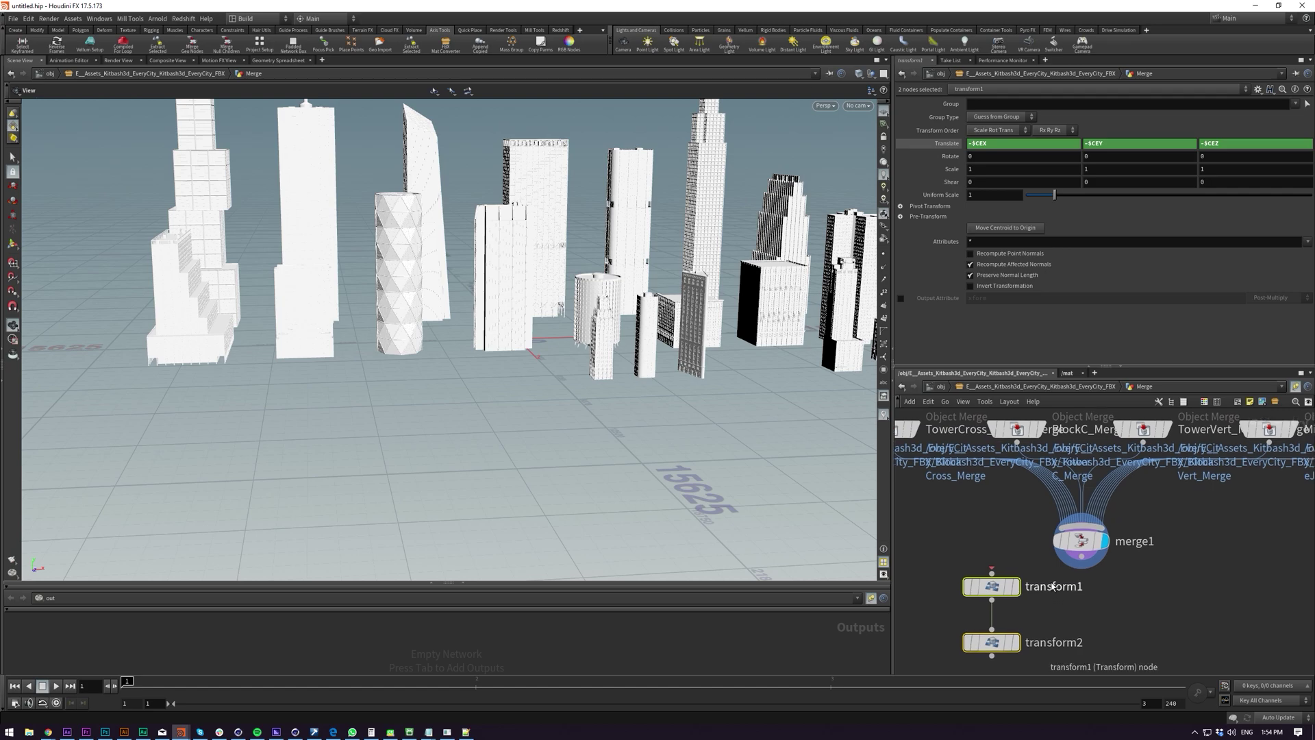
key("ctrl+x")
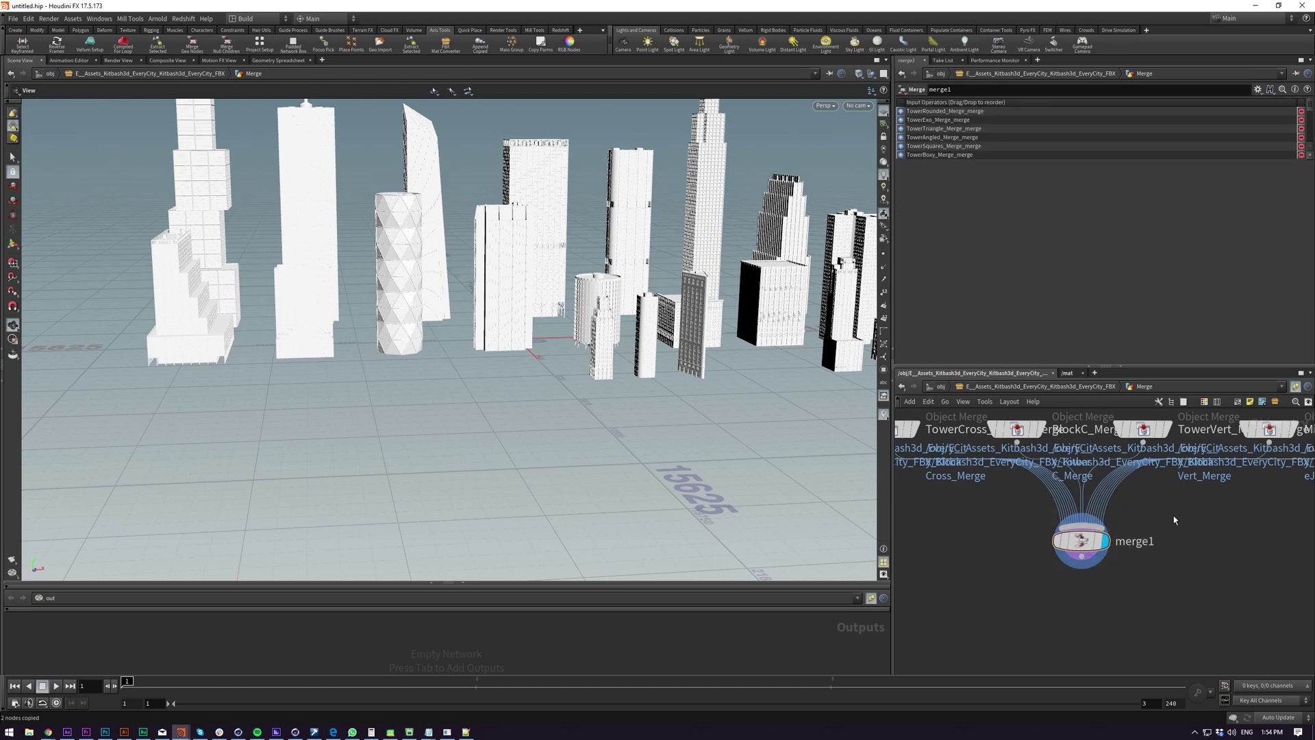
- Append the two copied Transform nodes to every building's Object Merge node, leaving merge1 out of the selection
key("ctrl+a")
left_click(1068, 551, "ctrl")
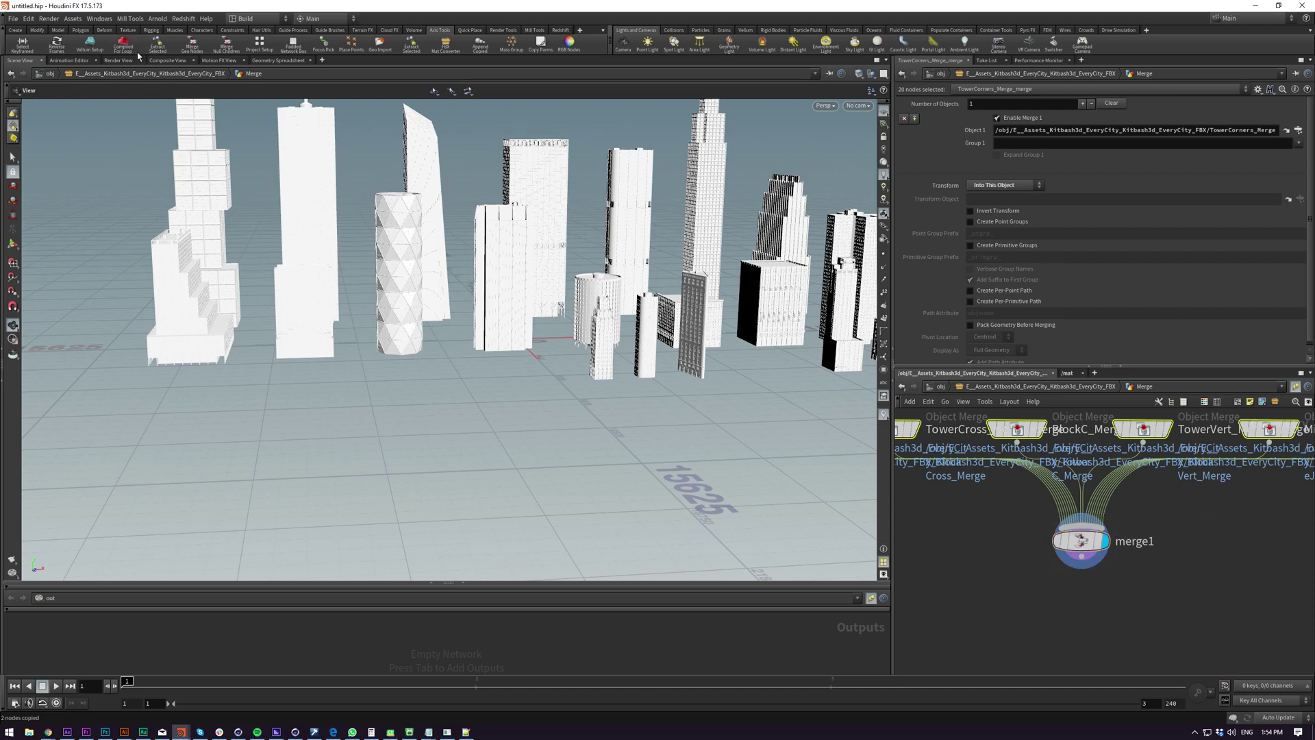
left_click(484, 50)
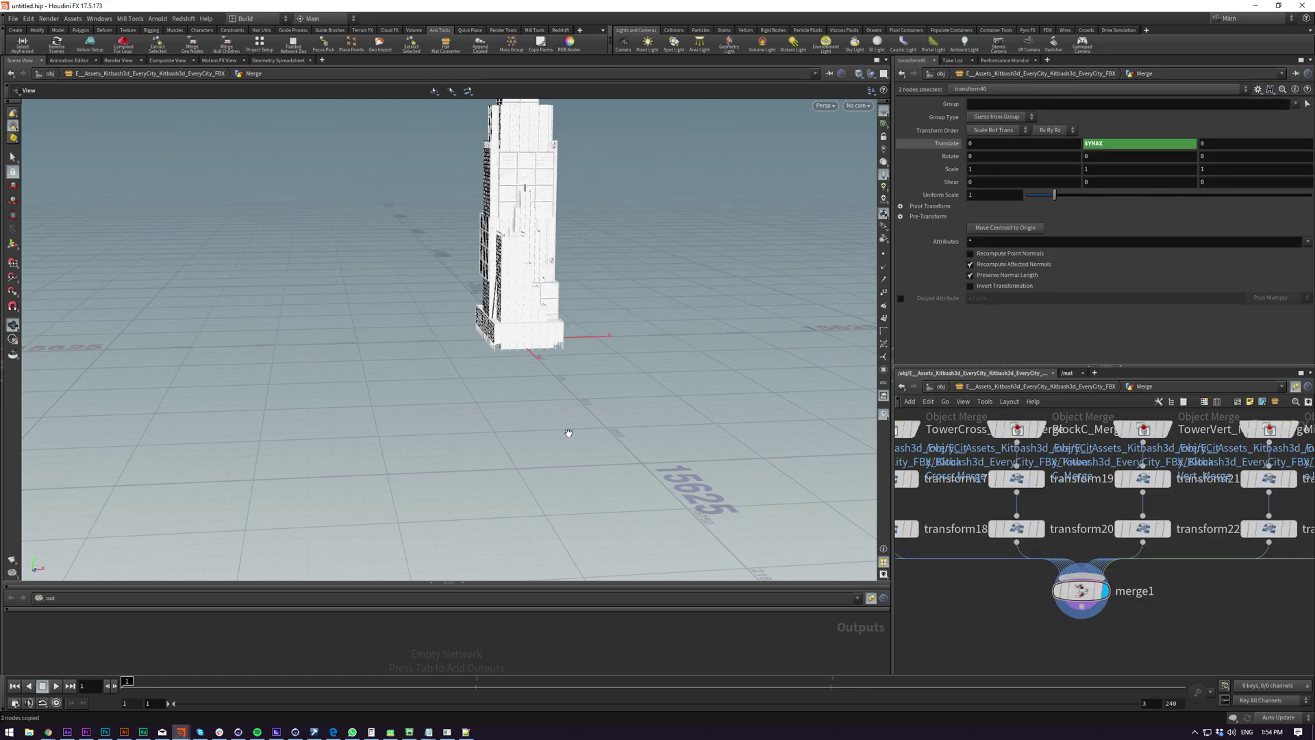
- Examine the overlapping buildings at the origin from several angles, checking their bases against the ground grid, and look over the node network
left_click_drag(551, 254, 602, 404)
right_click_drag(603, 404, 616, 383)
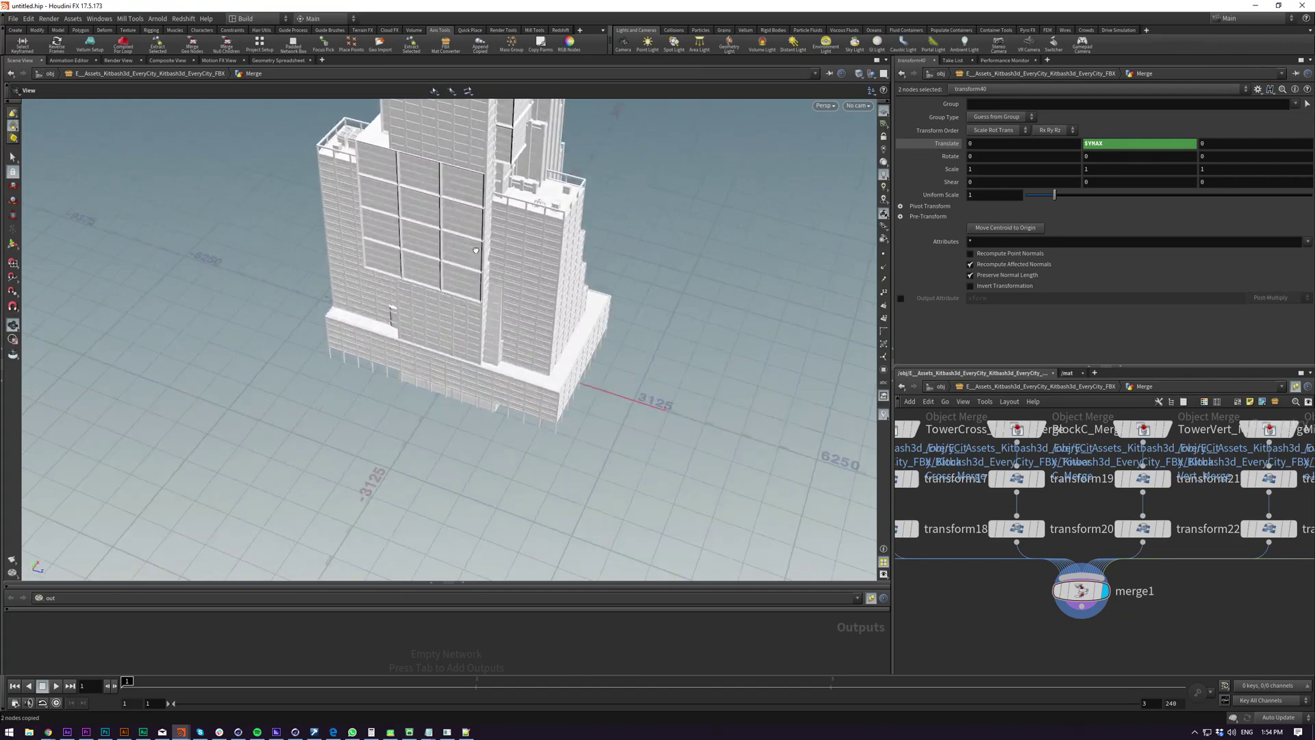
left_click_drag(617, 384, 418, 343)
mouse_move(417, 342)
right_mouse_down()
mouse_move(406, 359)
mouse_move(425, 345)
right_mouse_up()
left_click_drag(425, 346, 486, 328)
middle_click_drag(486, 328, 521, 403)
left_click_drag(520, 403, 547, 388)
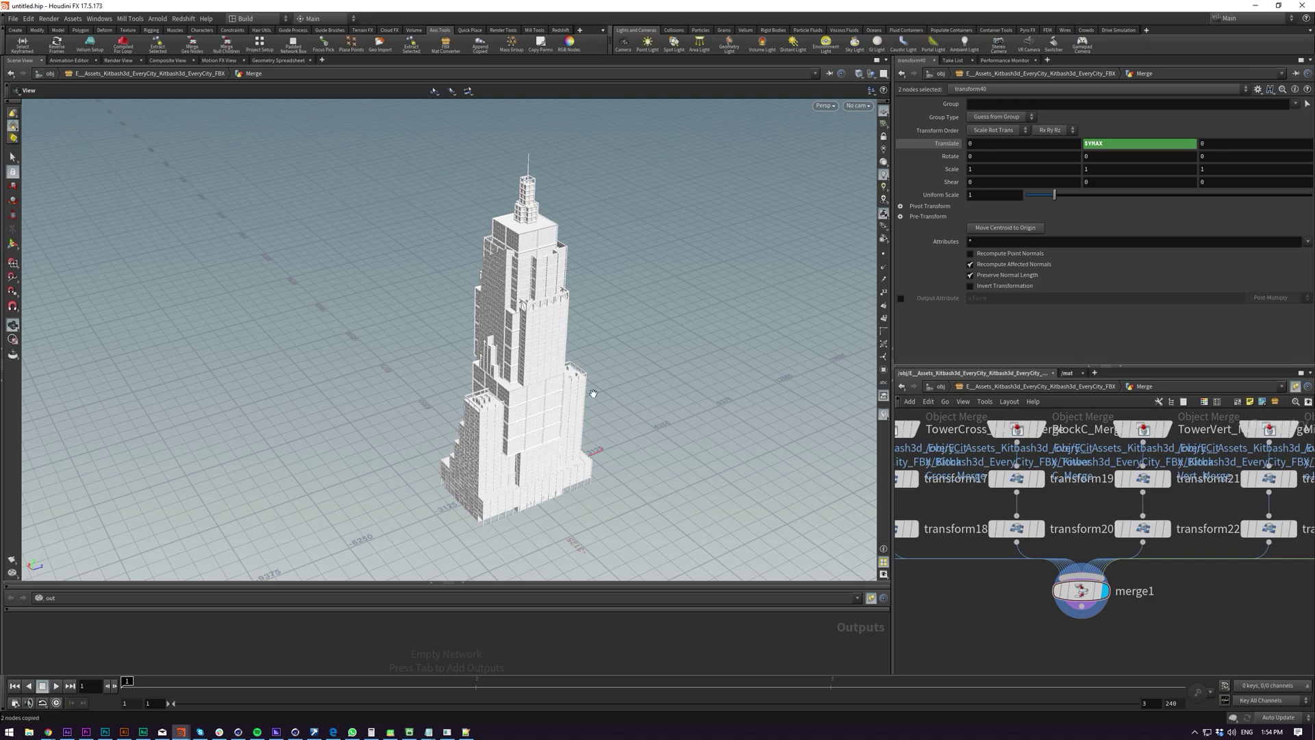
scroll(1066, 618, "down", 5)
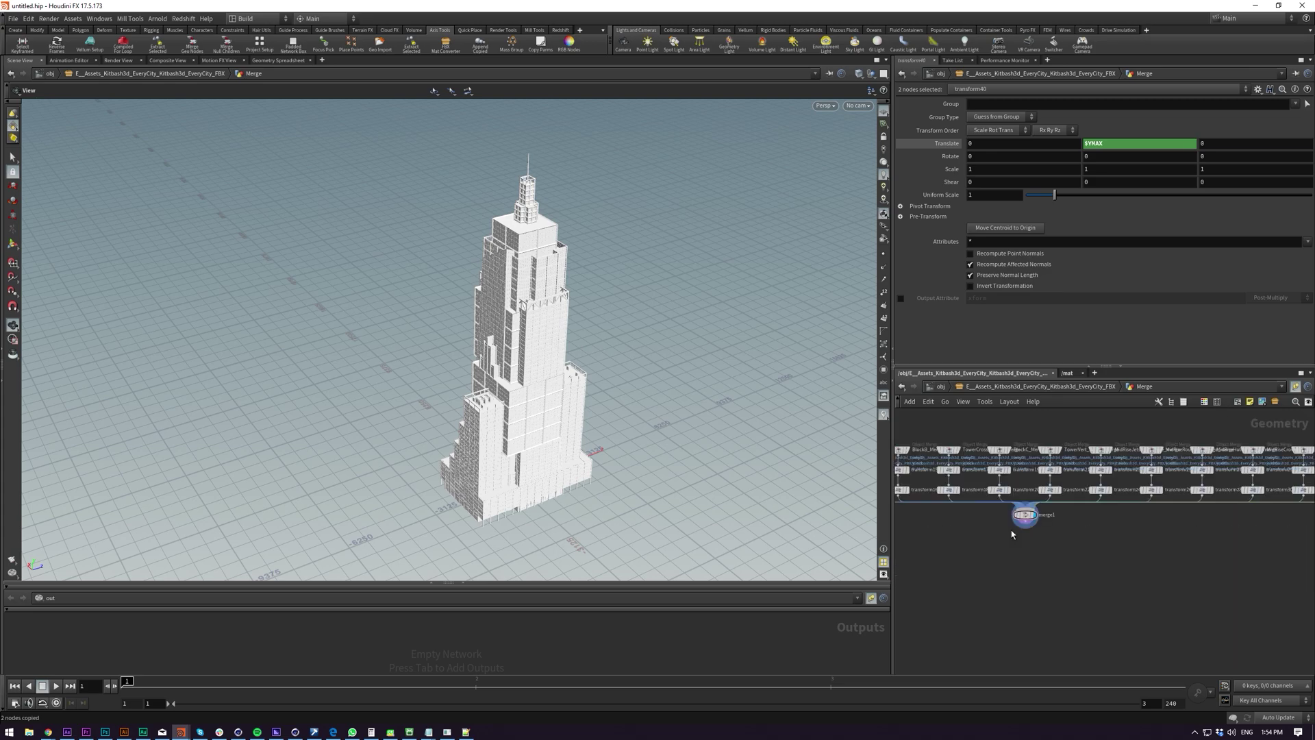